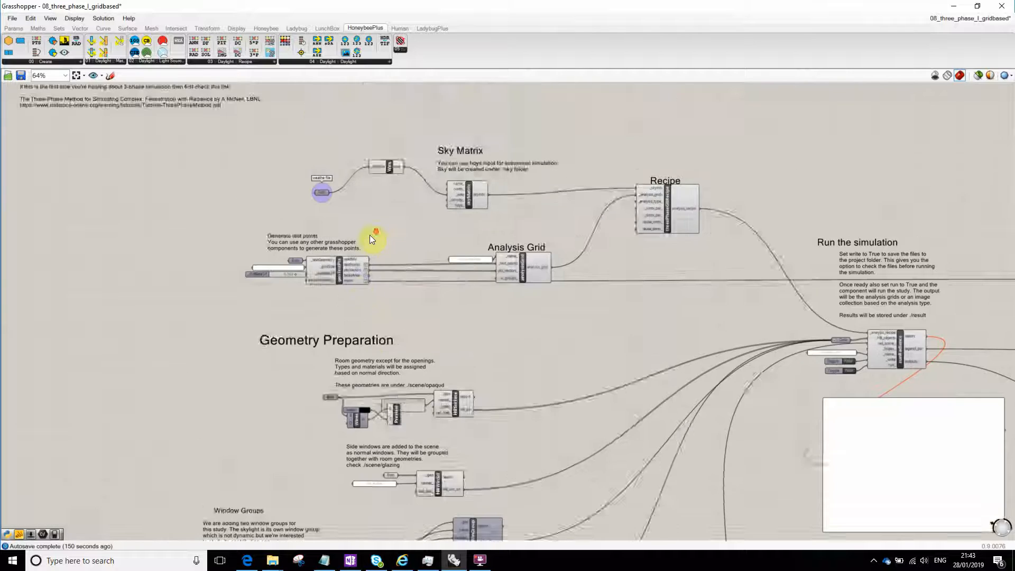
# Reposition the Wea component between the weather file path and the skyMatrix component
pyautogui.scroll(5, 334, 299)
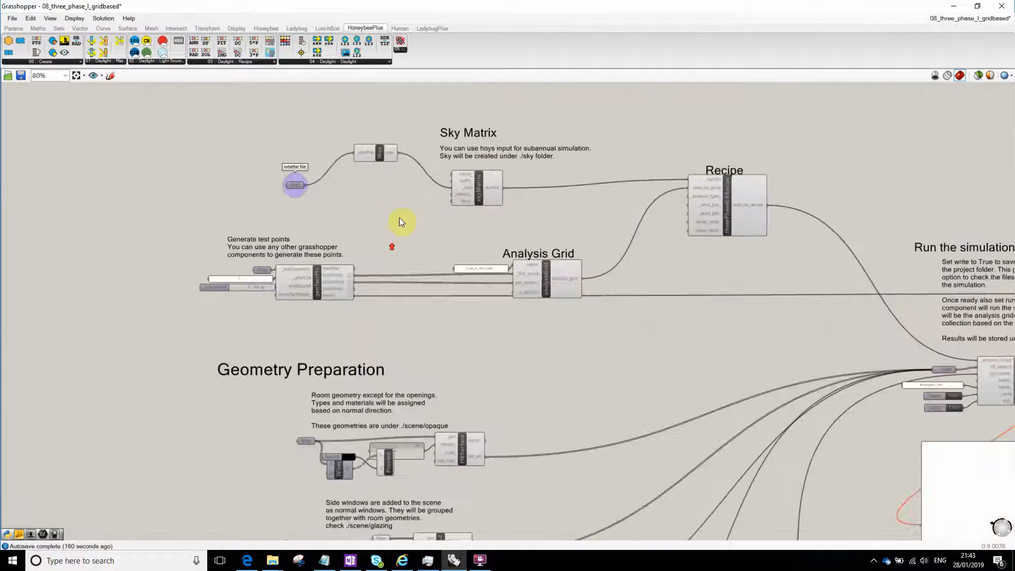
pyautogui.click(385, 152)
pyautogui.scroll(4, 381, 168)
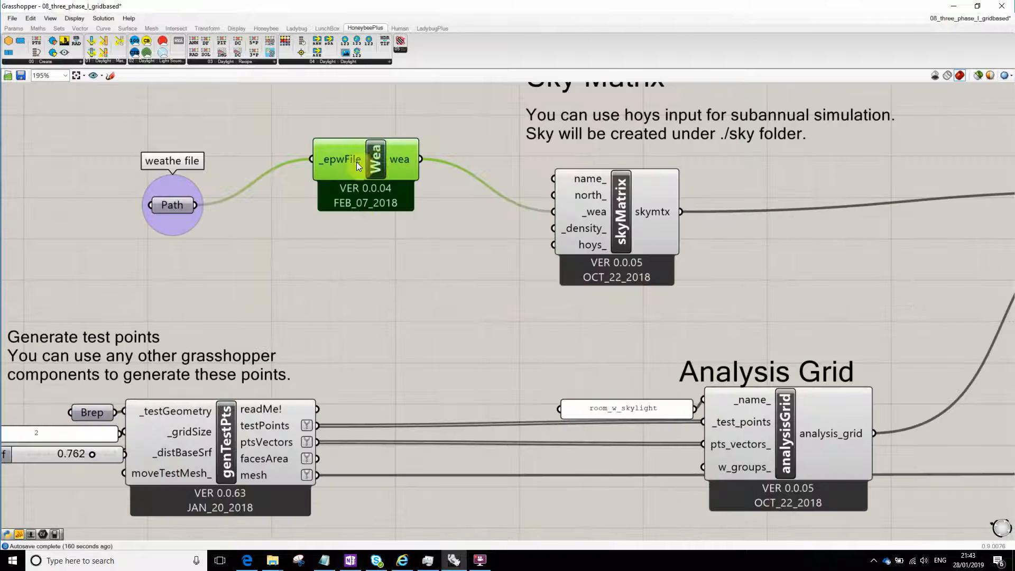
pyautogui.moveTo(356, 162); pyautogui.dragTo(374, 155)
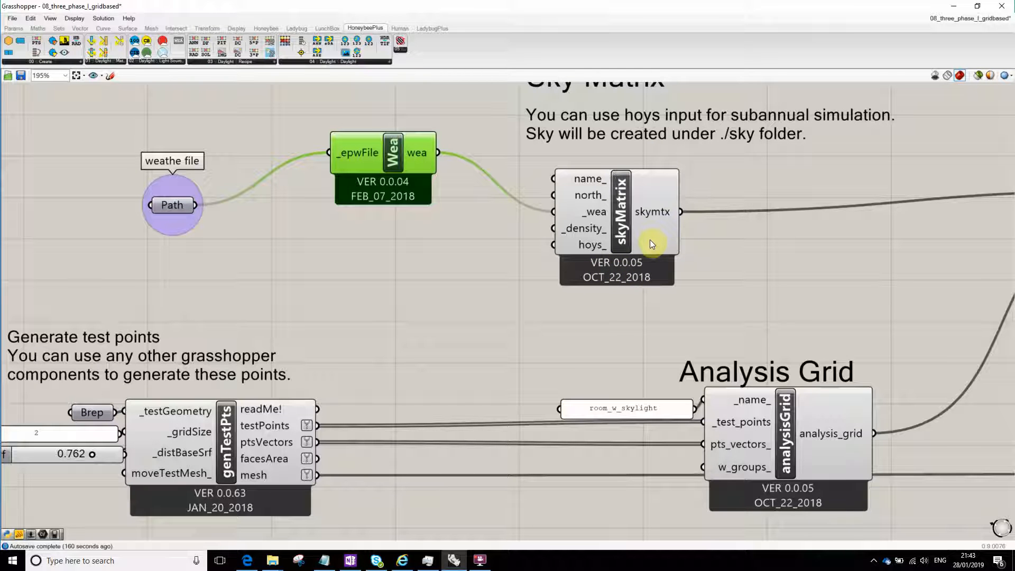
pyautogui.click(590, 354)
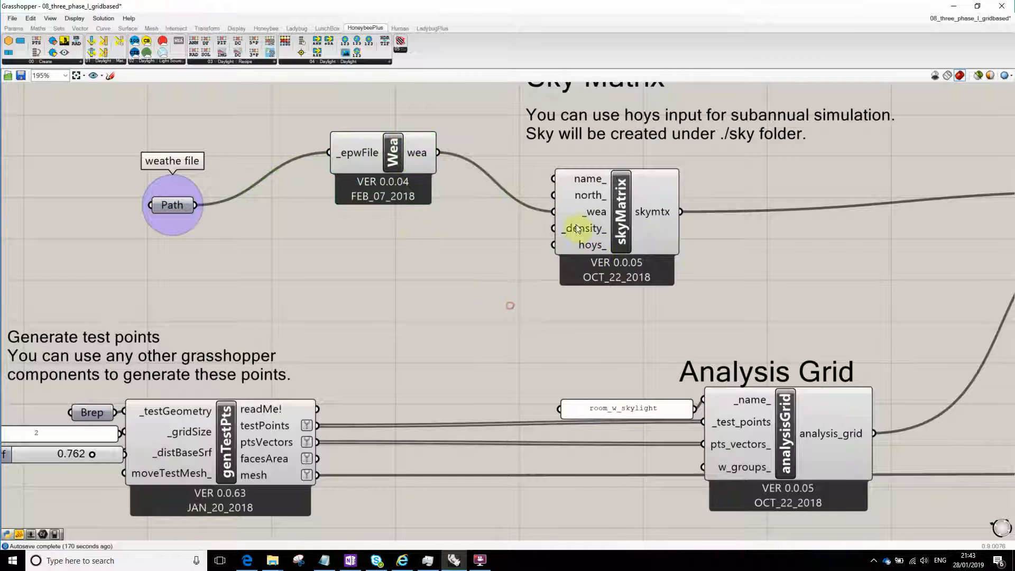
pyautogui.moveTo(385, 157); pyautogui.dragTo(393, 183)
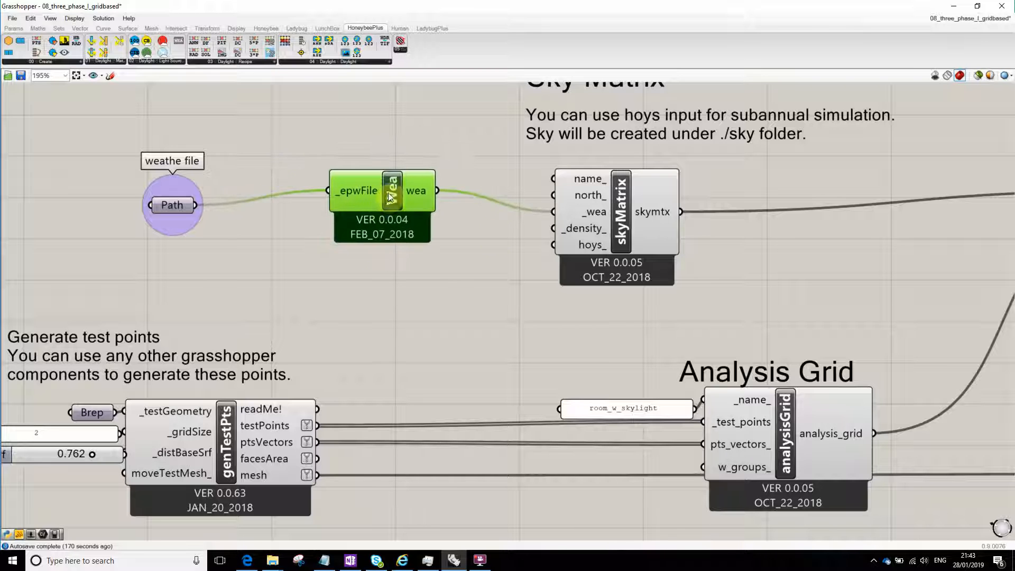
pyautogui.click(462, 285)
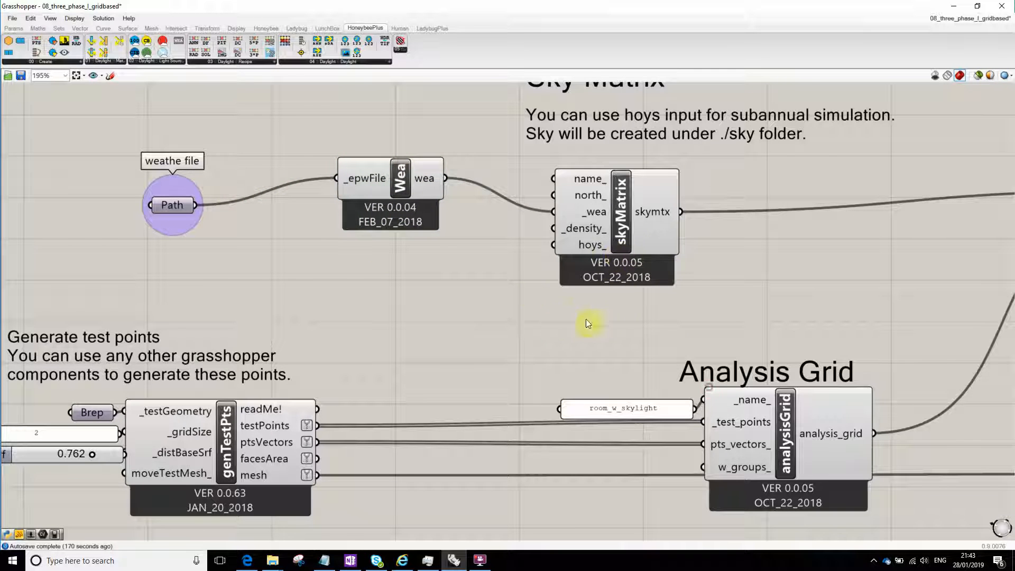
# Examine the Geometry Preparation section together with the Sky Matrix and Analysis Grid parts of the definition
pyautogui.scroll(-8, 537, 287)
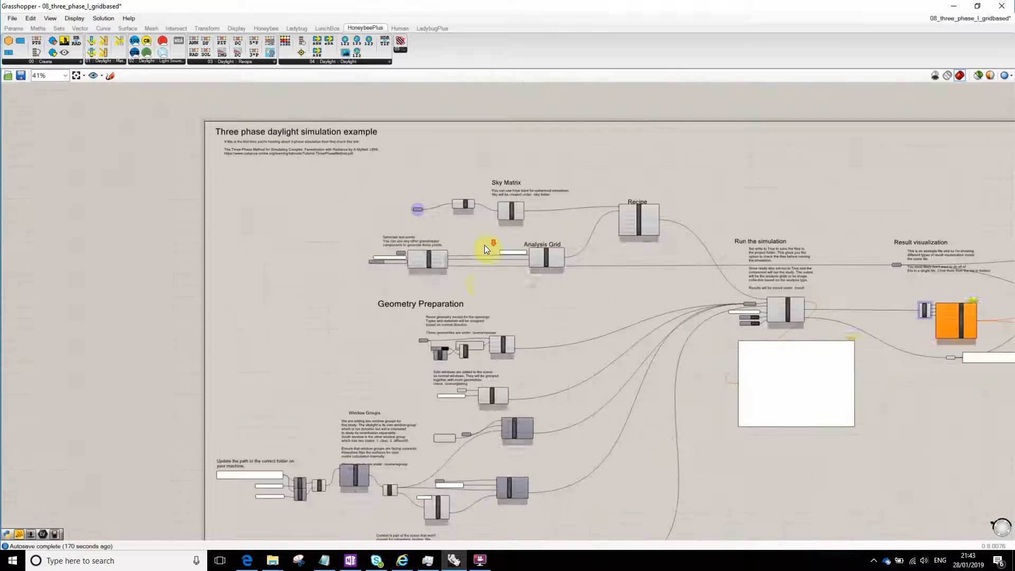
pyautogui.moveTo(526, 359); pyautogui.dragTo(531, 305, button='right')
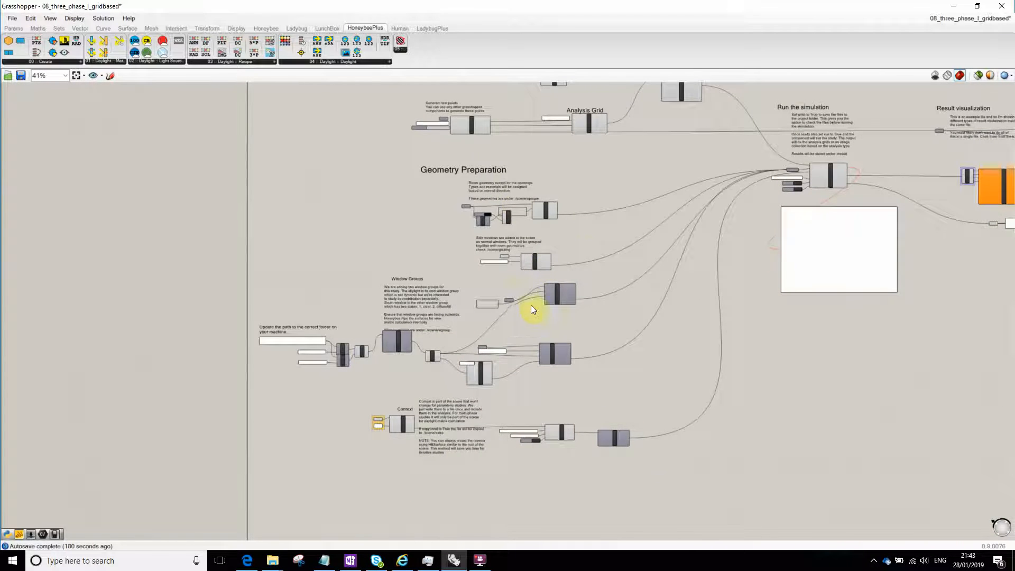
pyautogui.scroll(3, 494, 338)
pyautogui.scroll(-3, 534, 320)
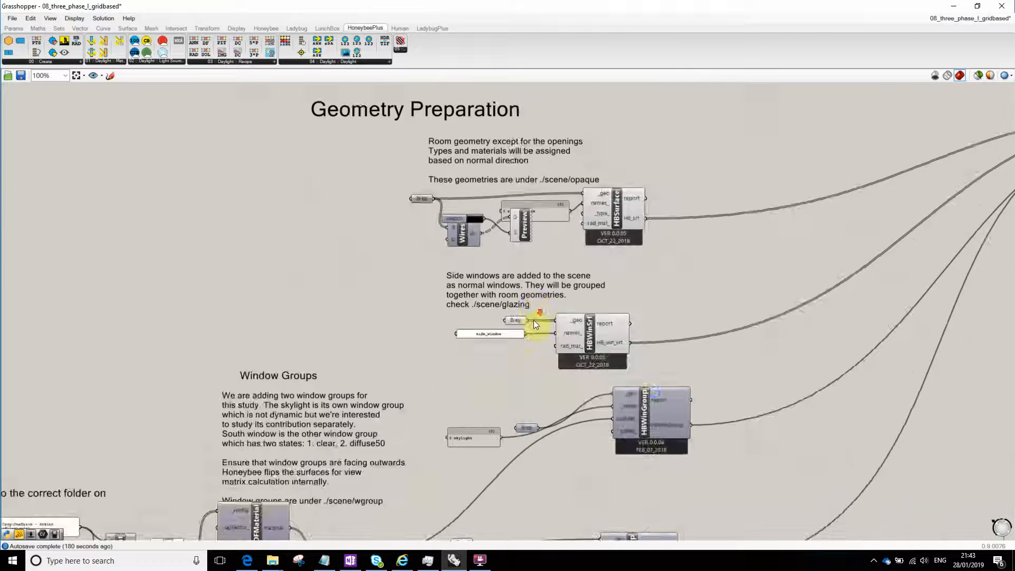
pyautogui.scroll(5, 526, 338)
pyautogui.scroll(-1, 529, 317)
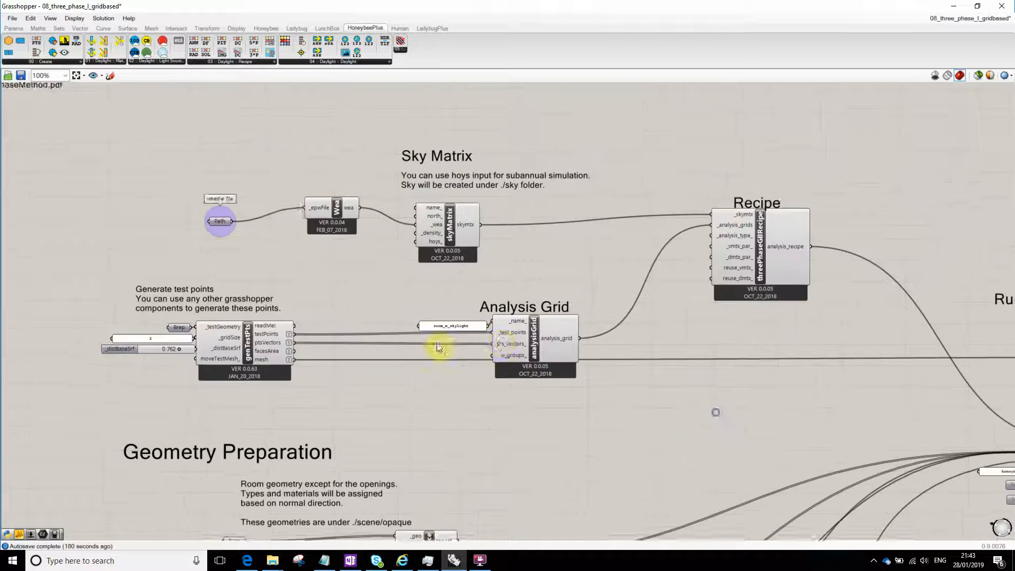
pyautogui.moveTo(373, 369); pyautogui.dragTo(386, 337, button='right')
pyautogui.moveTo(293, 183); pyautogui.dragTo(325, 222, button='right')
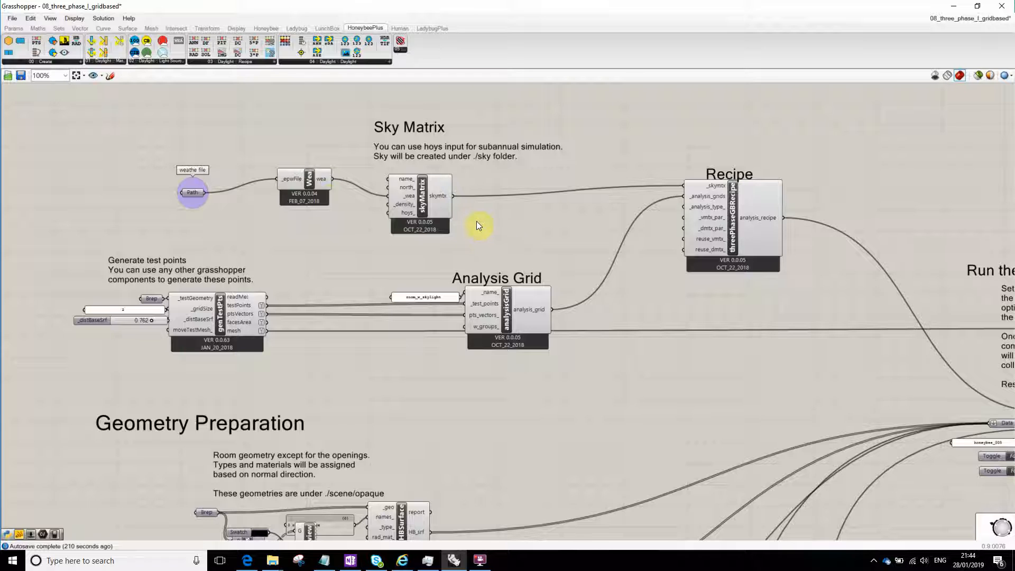
# Examine the threePhaseGBRecipe component and how the sky matrix and analysis grid feed into it
pyautogui.scroll(4, 746, 242)
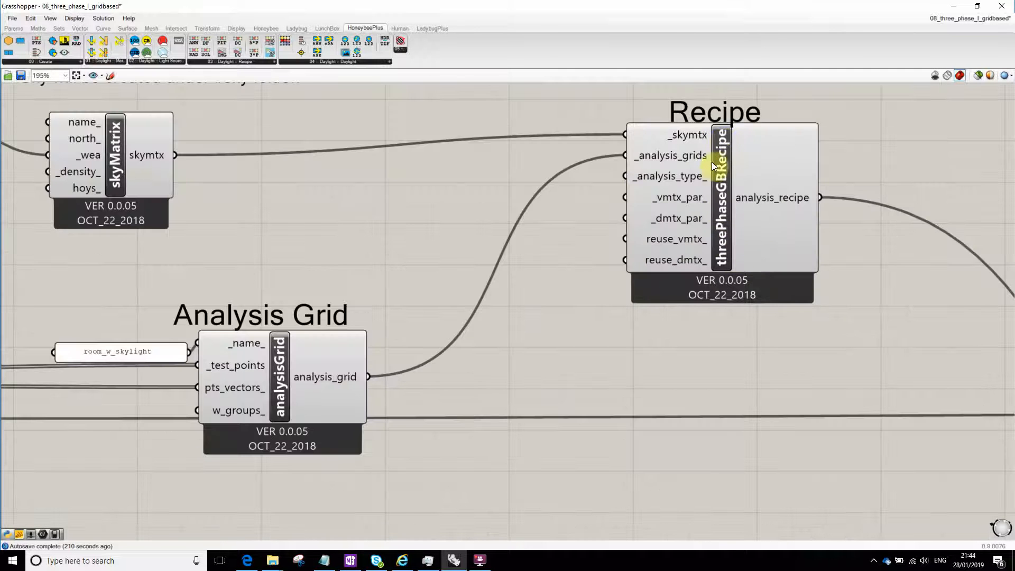
pyautogui.scroll(-4, 712, 162)
pyautogui.scroll(5, 702, 174)
pyautogui.scroll(-4, 703, 177)
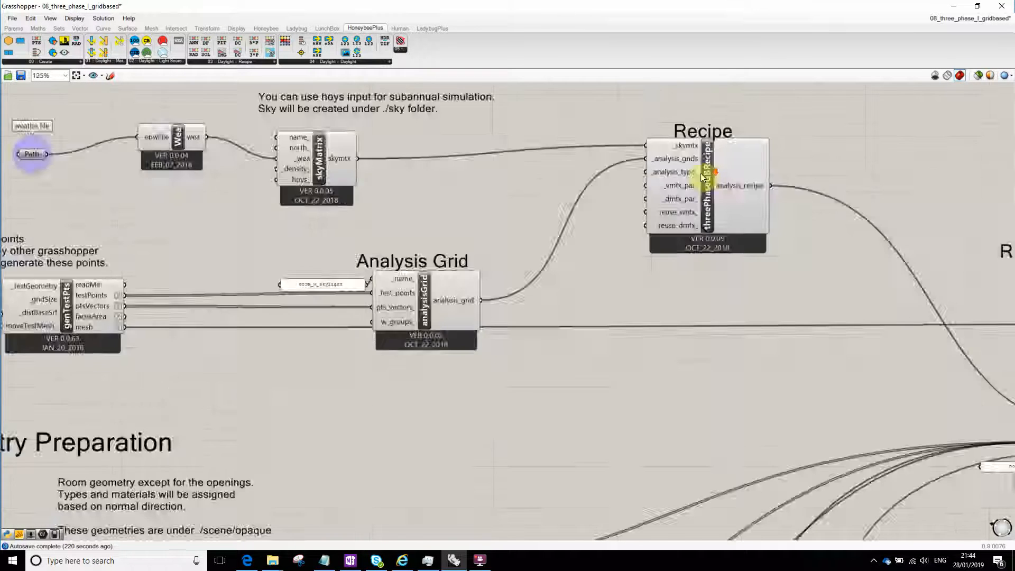
pyautogui.scroll(-2, 704, 176)
pyautogui.moveTo(757, 299); pyautogui.dragTo(753, 341, button='right')
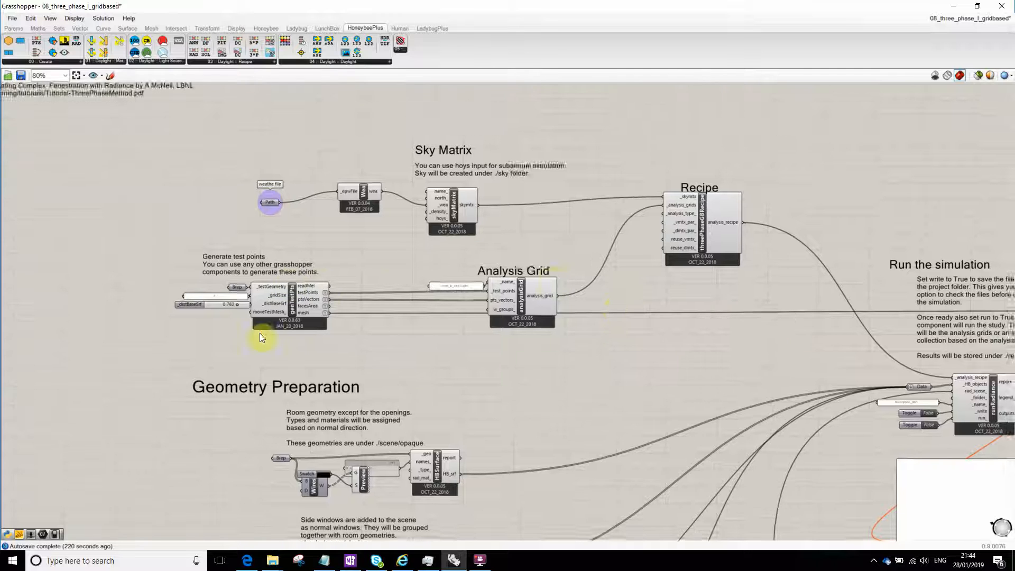
# Move the _distBaseSrf_ slider farther away from the genTestPts component
pyautogui.scroll(2, 223, 322)
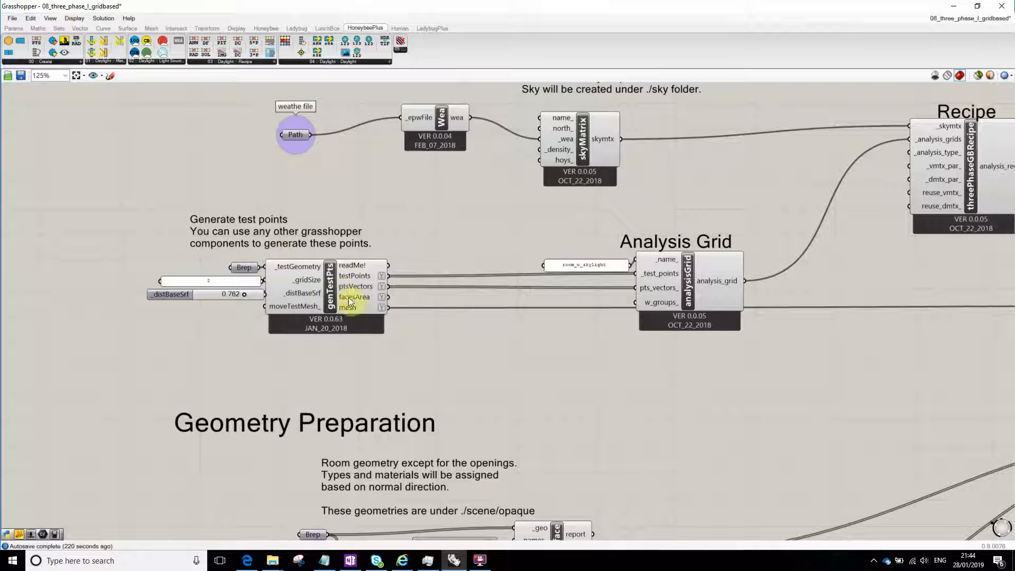
pyautogui.moveTo(616, 313); pyautogui.dragTo(560, 301, button='right')
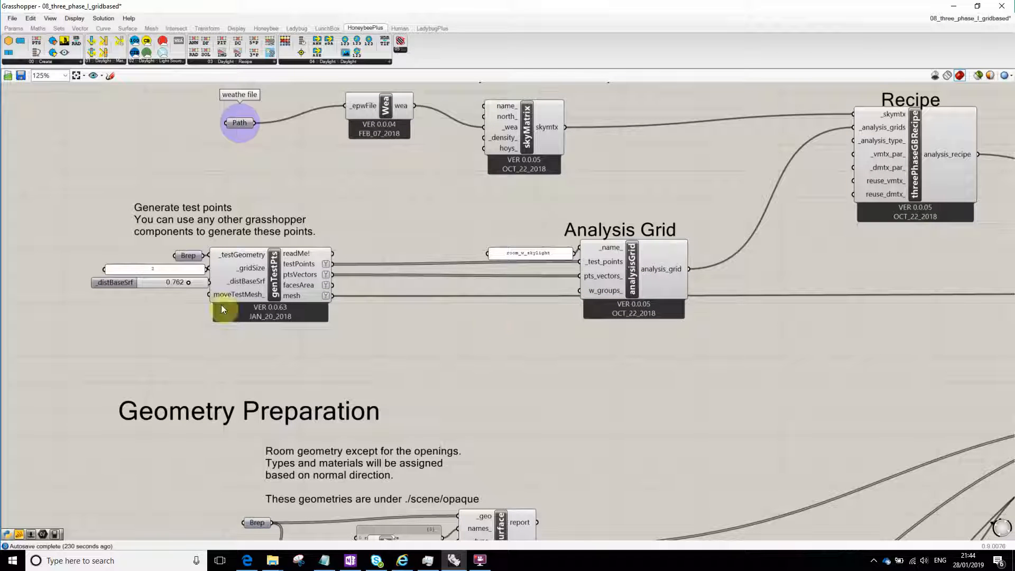
pyautogui.moveTo(147, 282); pyautogui.dragTo(107, 285)
pyautogui.click(109, 304)
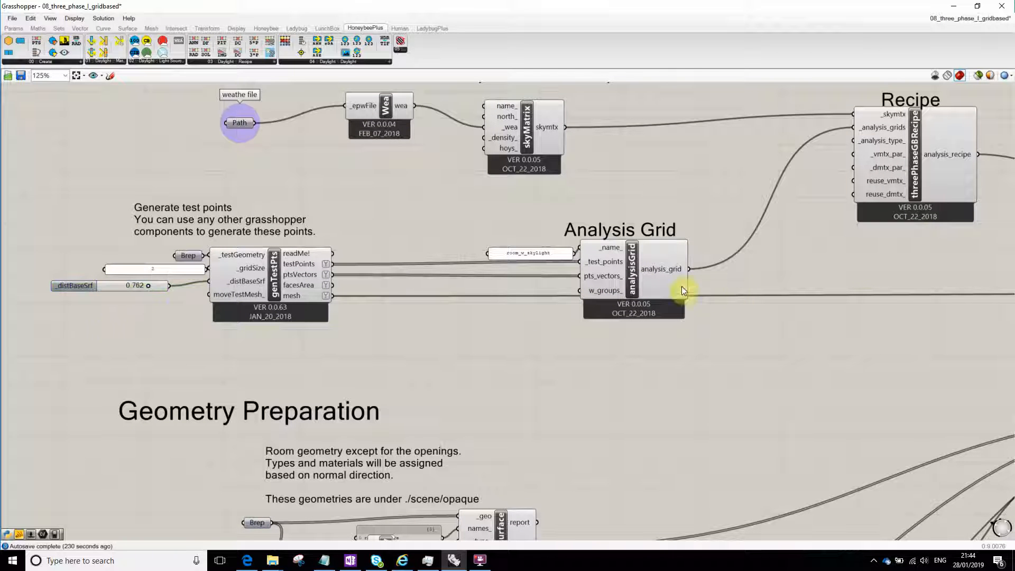
pyautogui.moveTo(640, 248); pyautogui.dragTo(547, 249, button='right')
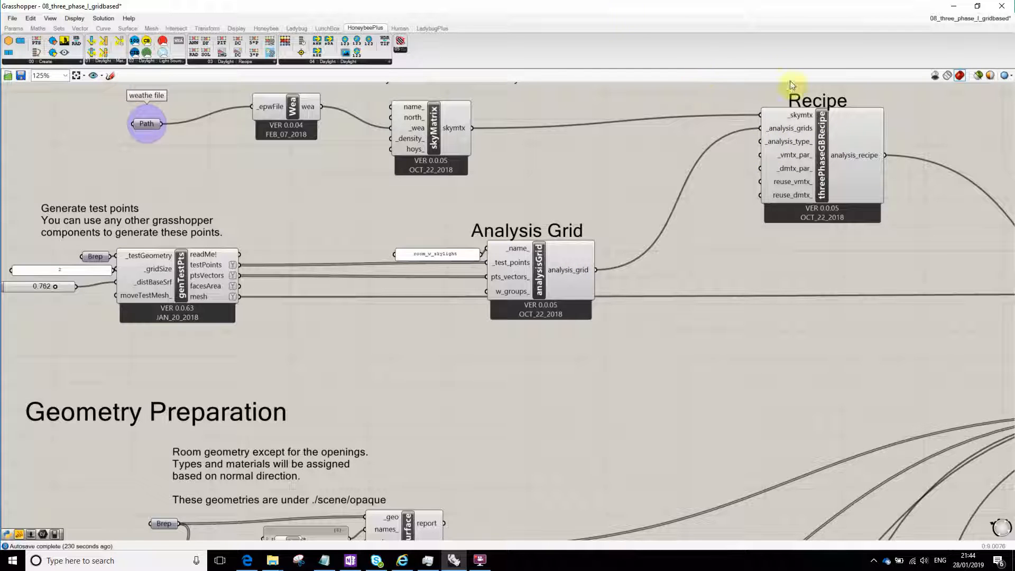
# Arrange the Grasshopper window side by side with the Rhino window and widen it over Rhino's viewport properties
pyautogui.doubleClick(778, 8)
pyautogui.scroll(-3, 265, 217)
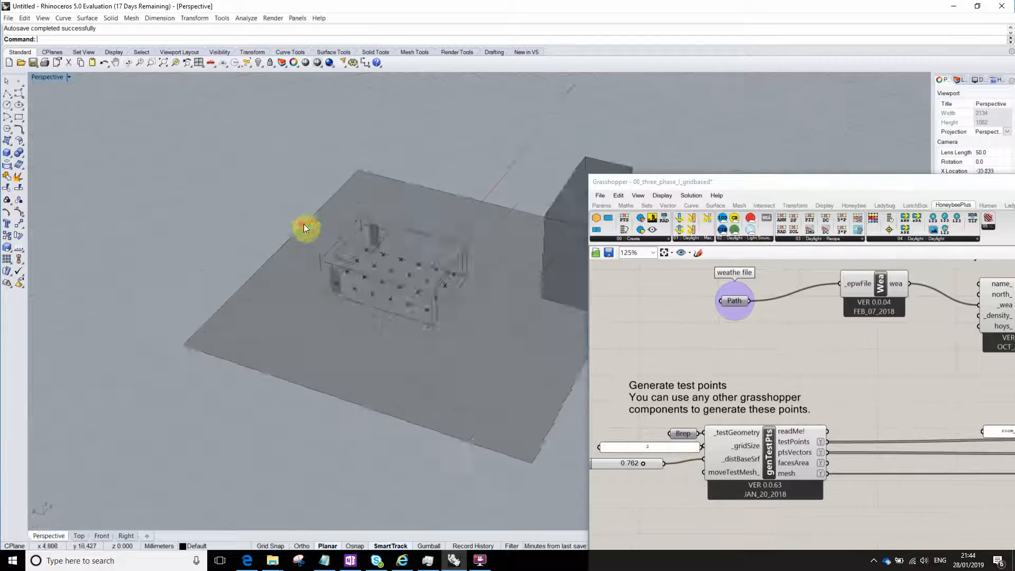
pyautogui.moveTo(304, 227); pyautogui.dragTo(561, 249, button='right')
pyautogui.moveTo(719, 183); pyautogui.dragTo(1, 138)
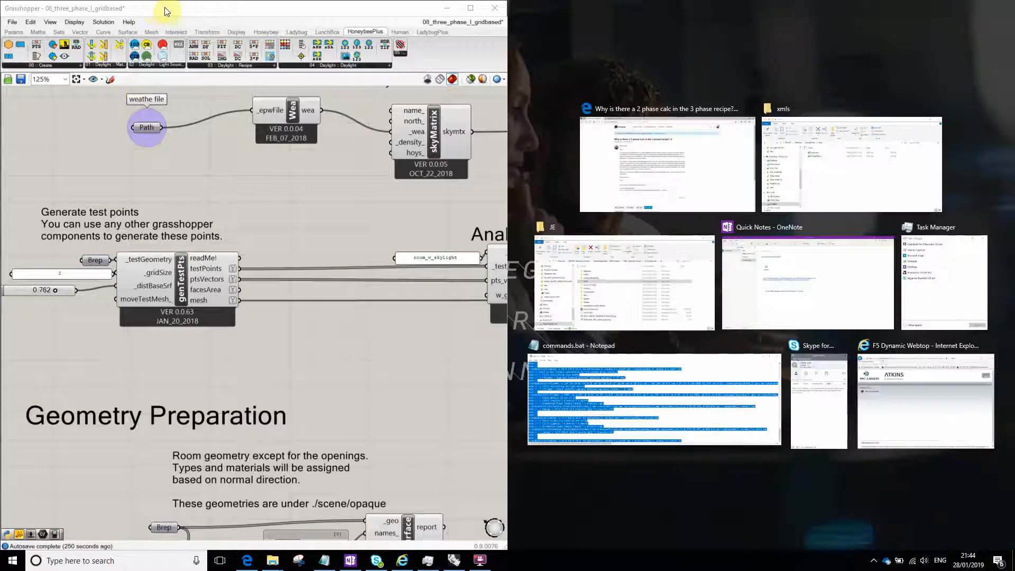
pyautogui.moveTo(158, 9); pyautogui.dragTo(680, 13)
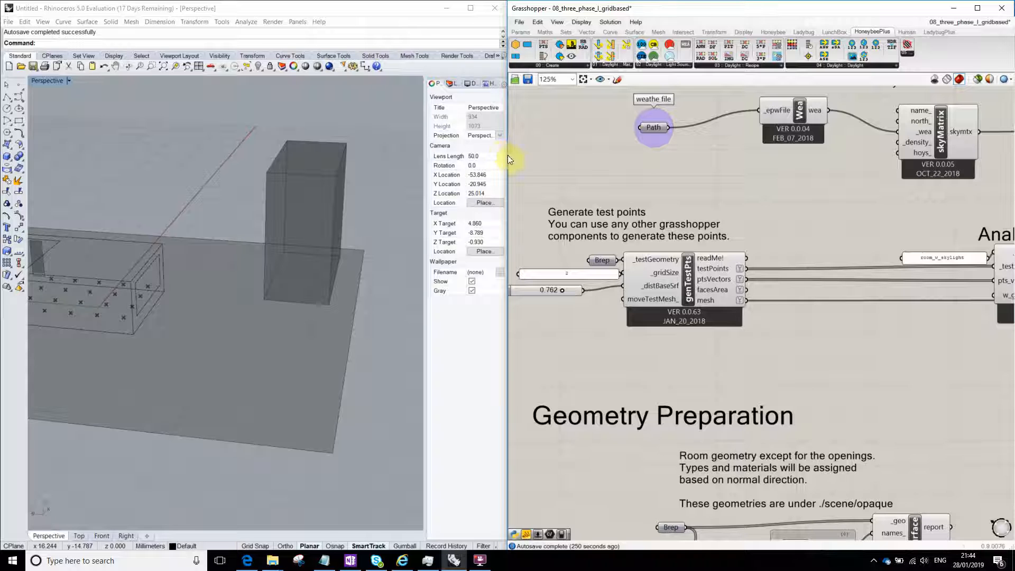
pyautogui.moveTo(507, 155); pyautogui.dragTo(446, 154)
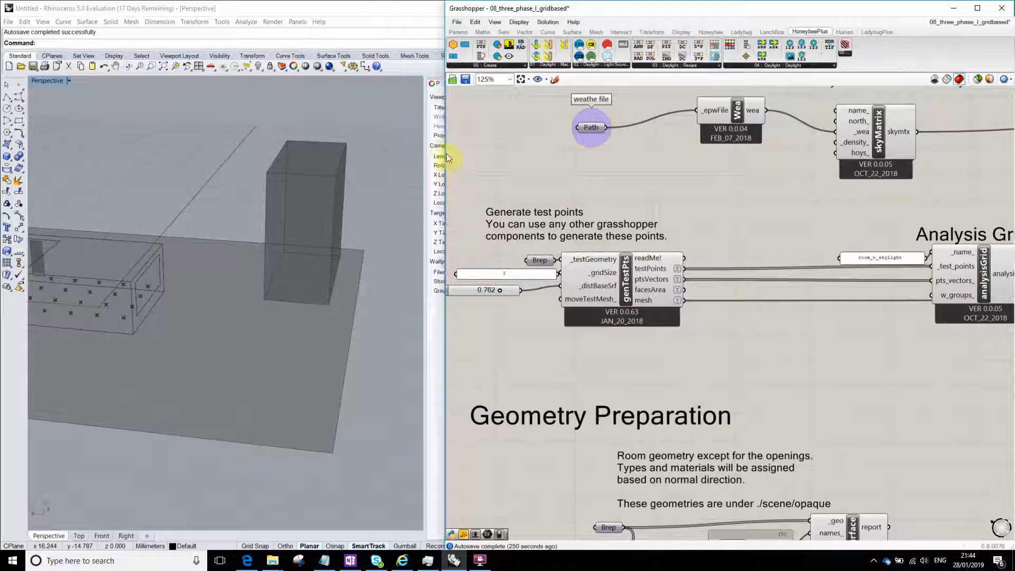
# Shift the south window group's HBWinGroup component and the last component of the context chain slightly
pyautogui.scroll(-5, 698, 328)
pyautogui.scroll(3, 671, 338)
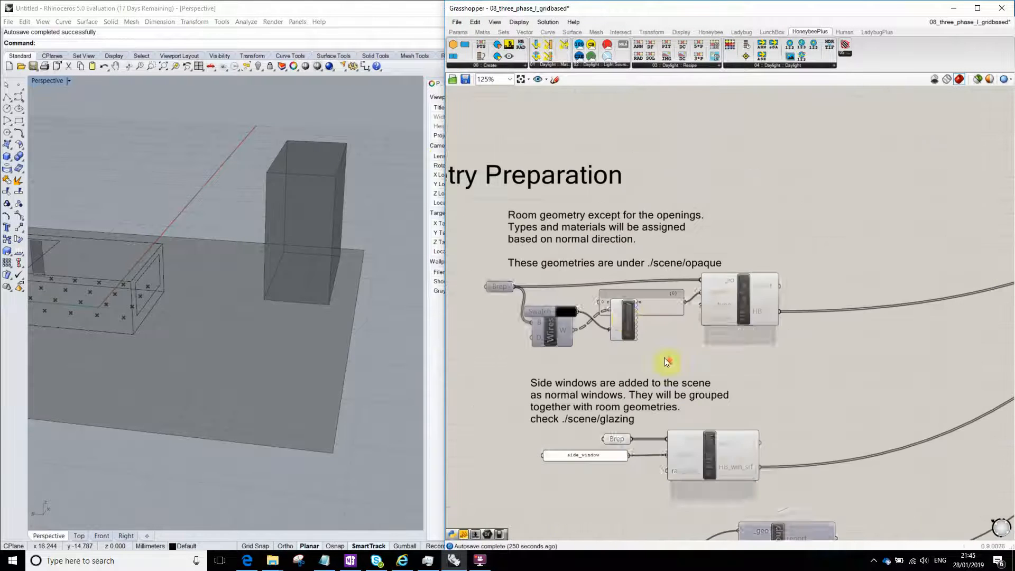
pyautogui.scroll(-1, 703, 296)
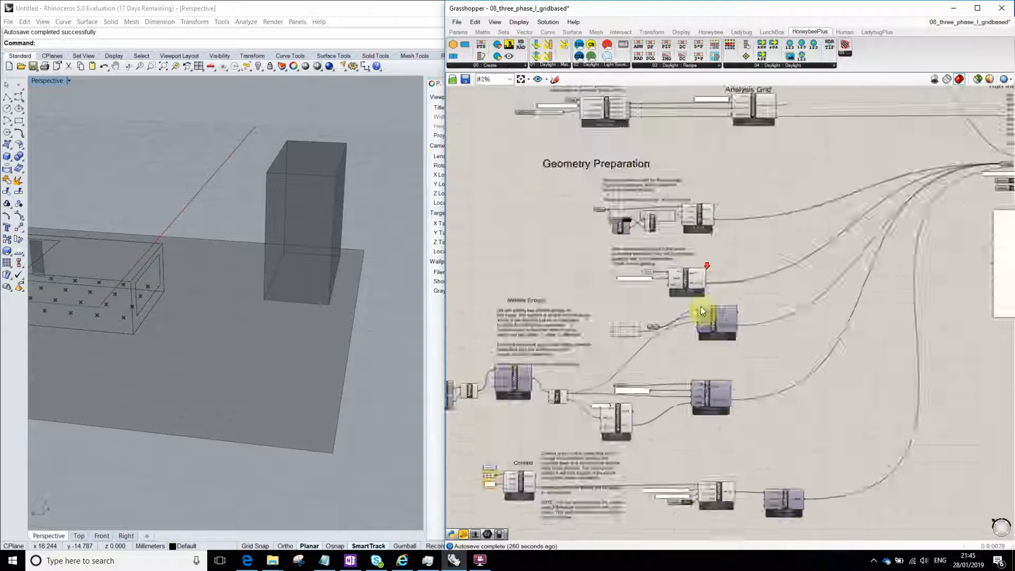
pyautogui.click(714, 307)
pyautogui.moveTo(700, 386); pyautogui.dragTo(700, 371)
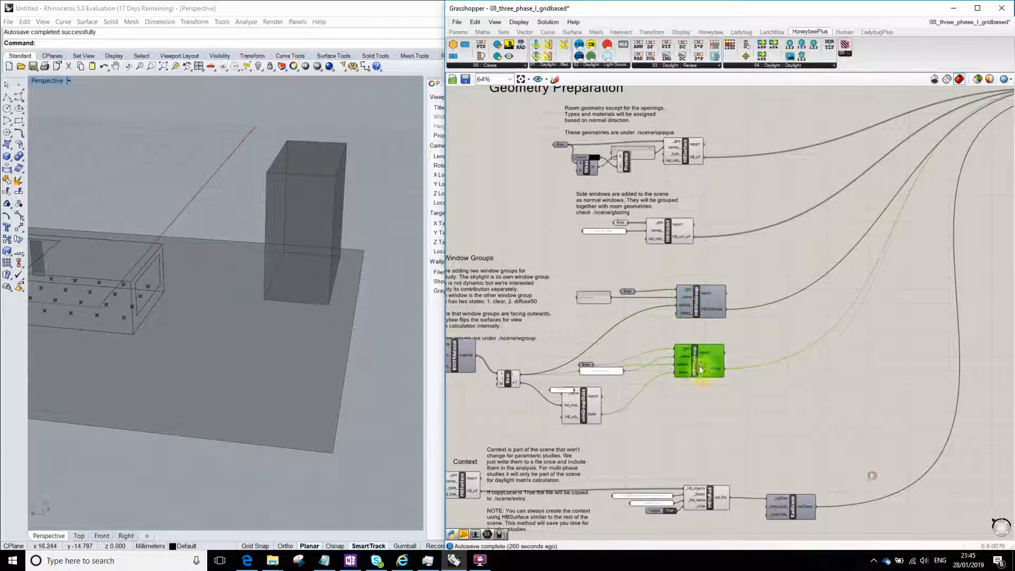
pyautogui.moveTo(796, 510); pyautogui.dragTo(786, 504)
pyautogui.click(735, 450)
# Select the room geometry's HBSurface component and examine its inputs and outputs
pyautogui.moveTo(737, 392); pyautogui.dragTo(749, 457, button='right')
pyautogui.moveTo(741, 261); pyautogui.dragTo(743, 297, button='right')
pyautogui.scroll(2, 741, 286)
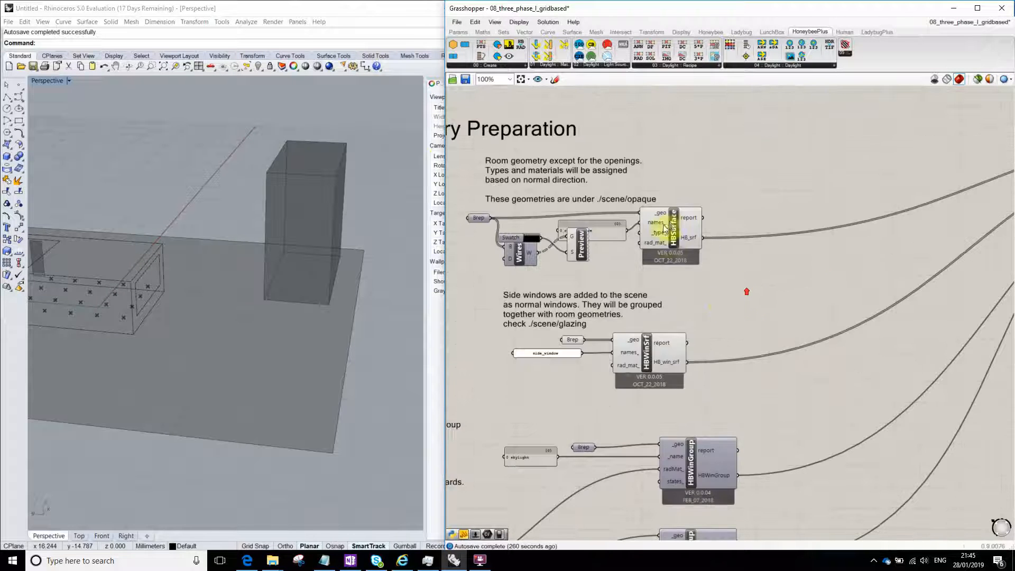
pyautogui.click(697, 253)
pyautogui.scroll(4, 699, 254)
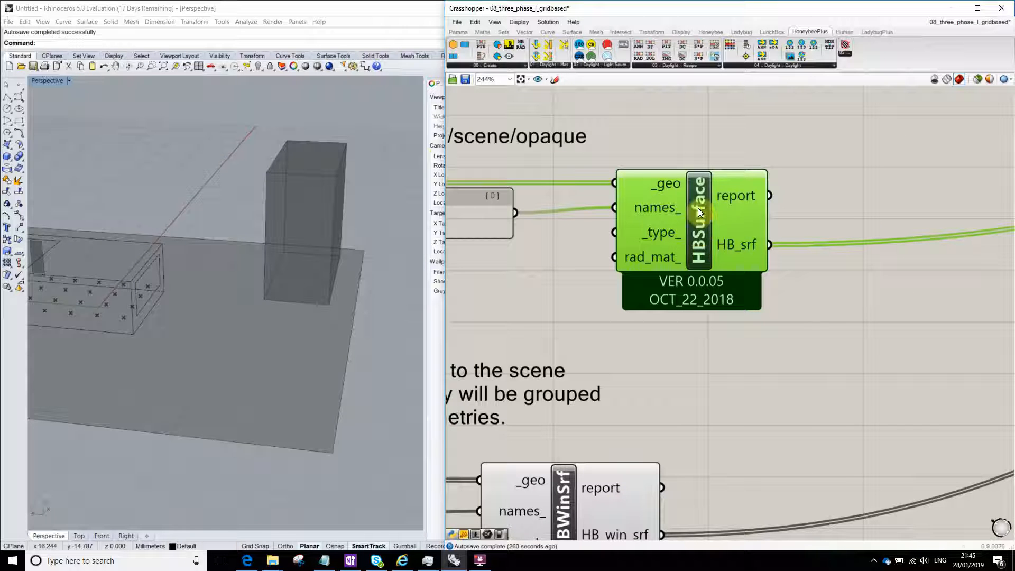
pyautogui.scroll(-2, 655, 228)
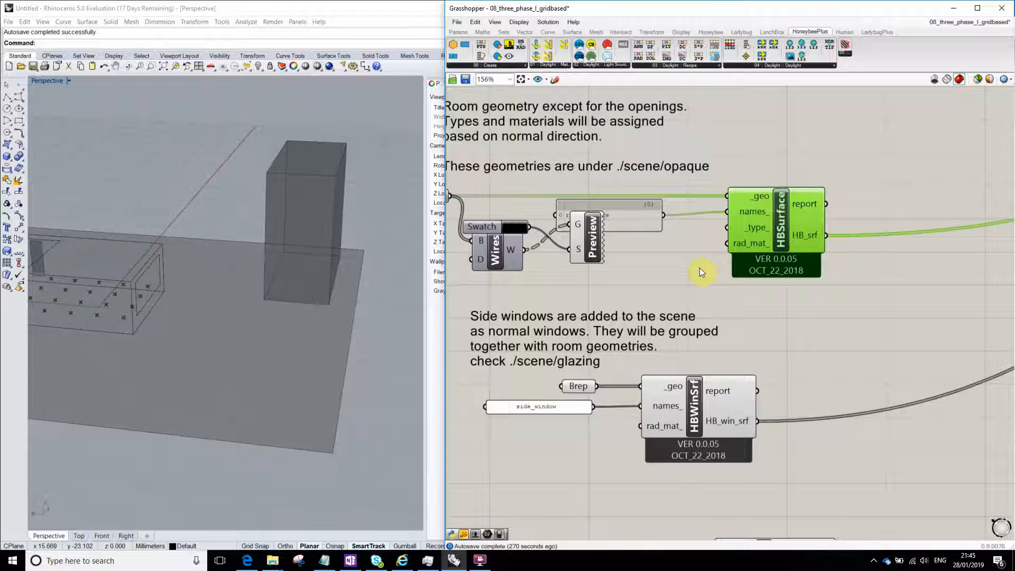
# Separate the Preview component from the room_surface panel and place the panel closer to HBSurface
pyautogui.moveTo(927, 330); pyautogui.dragTo(961, 375, button='right')
pyautogui.moveTo(648, 252); pyautogui.dragTo(700, 251)
pyautogui.moveTo(760, 295); pyautogui.dragTo(660, 273, button='right')
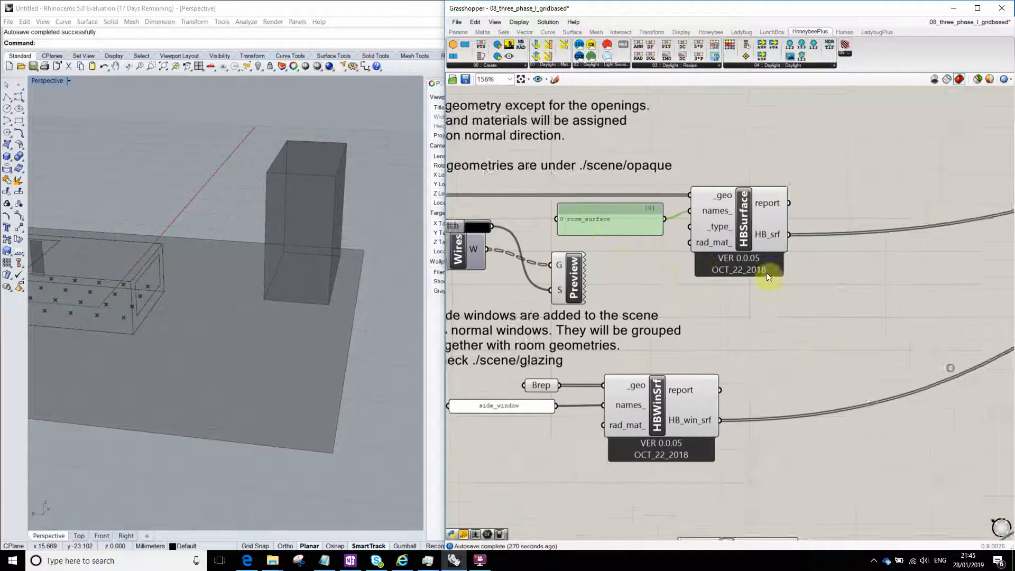
pyautogui.moveTo(768, 276); pyautogui.dragTo(681, 243, button='right')
pyautogui.moveTo(681, 243); pyautogui.dragTo(696, 219)
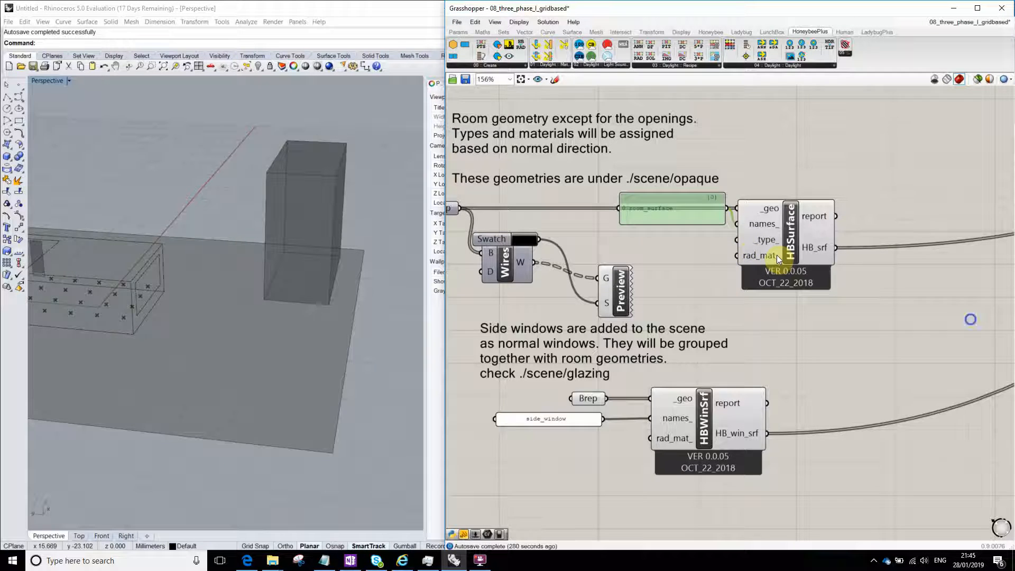
# Move HBSurface up and away from the room_surface panel, and shift the Preview component slightly
pyautogui.moveTo(754, 256); pyautogui.dragTo(728, 244, button='right')
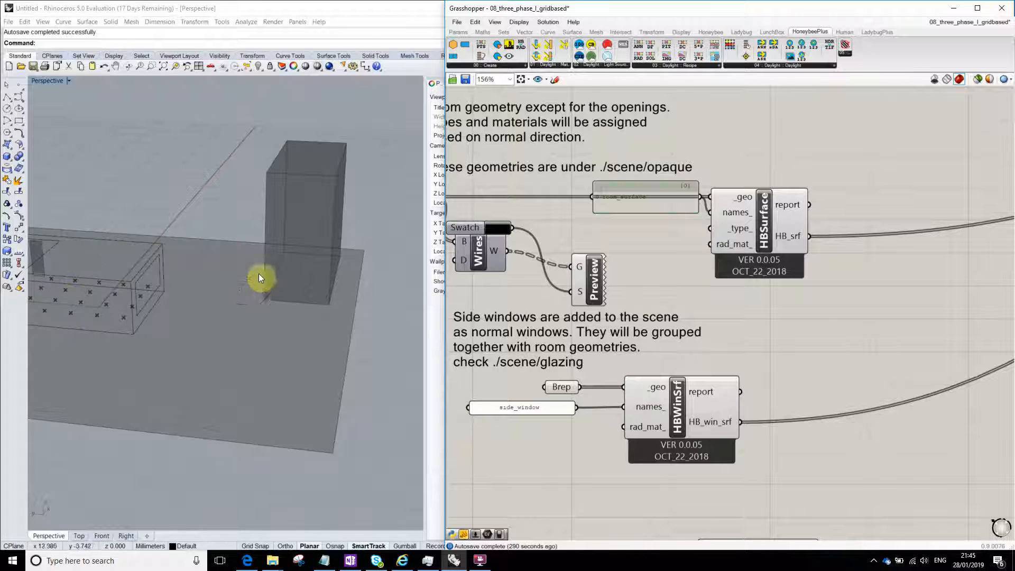
pyautogui.moveTo(812, 288); pyautogui.dragTo(773, 290, button='right')
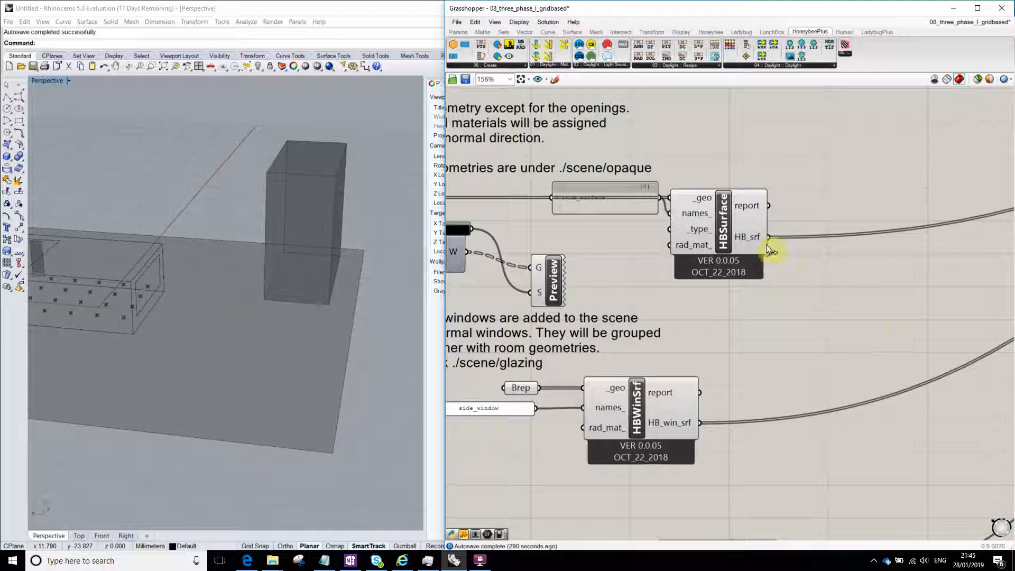
pyautogui.scroll(-4, 651, 235)
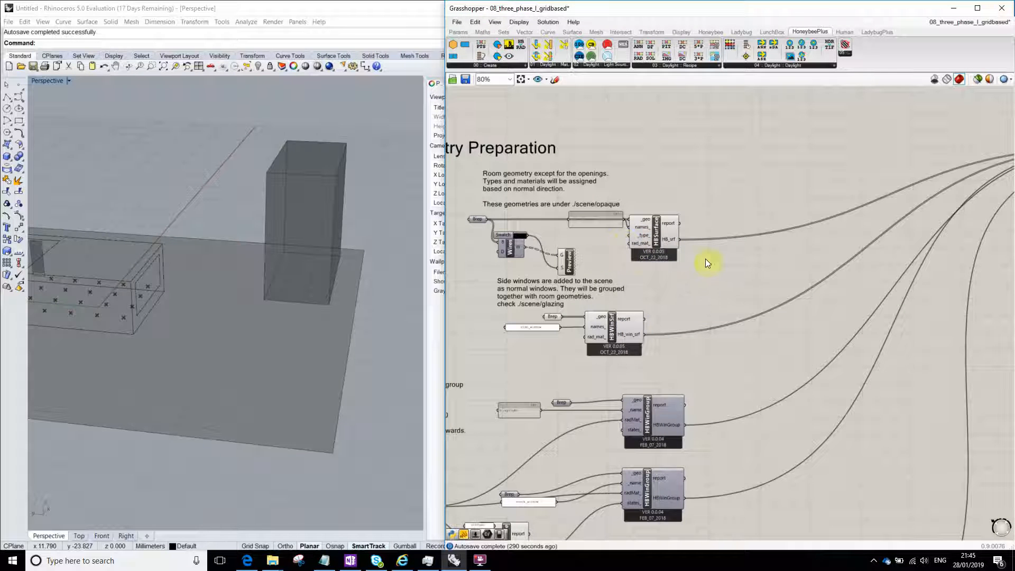
pyautogui.moveTo(664, 255); pyautogui.dragTo(589, 239, button='right')
pyautogui.click(587, 237)
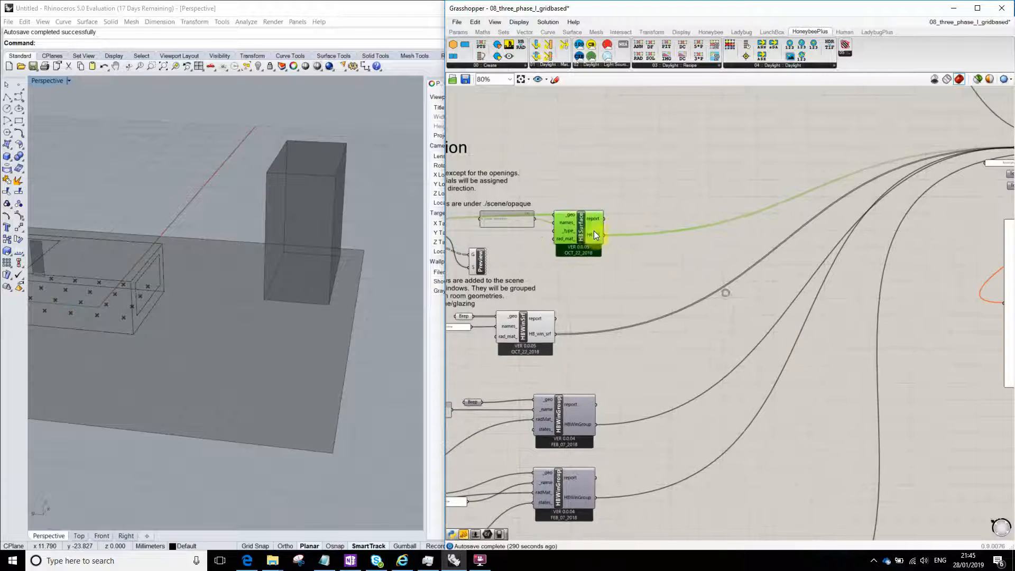
pyautogui.moveTo(728, 297); pyautogui.dragTo(852, 257, button='right')
pyautogui.moveTo(677, 192); pyautogui.dragTo(730, 149)
pyautogui.moveTo(611, 224); pyautogui.dragTo(618, 220, button='right')
pyautogui.moveTo(614, 217); pyautogui.dragTo(629, 216)
# Preview the room geometry's Brep in the viewport, hide its preview again and view the room from another side
pyautogui.moveTo(335, 266); pyautogui.dragTo(290, 254, button='right')
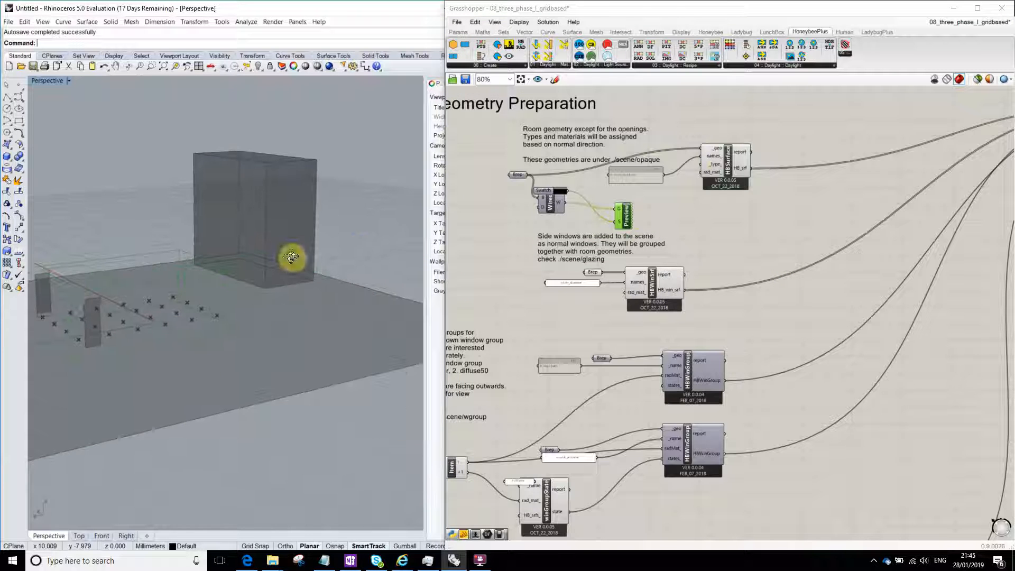
pyautogui.scroll(-1, 517, 175)
pyautogui.click(521, 174)
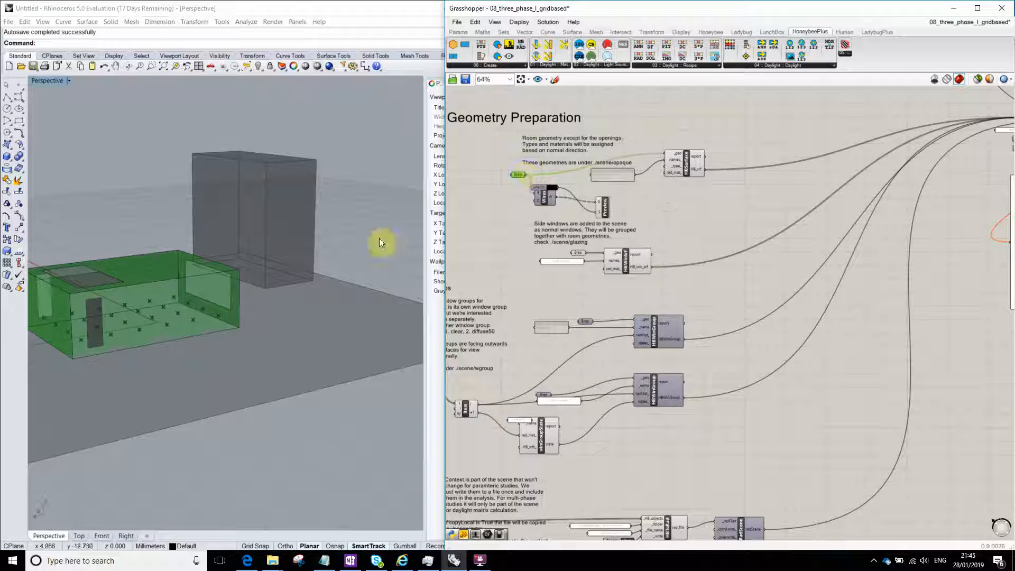
pyautogui.middleClick(527, 170)
pyautogui.click(524, 181)
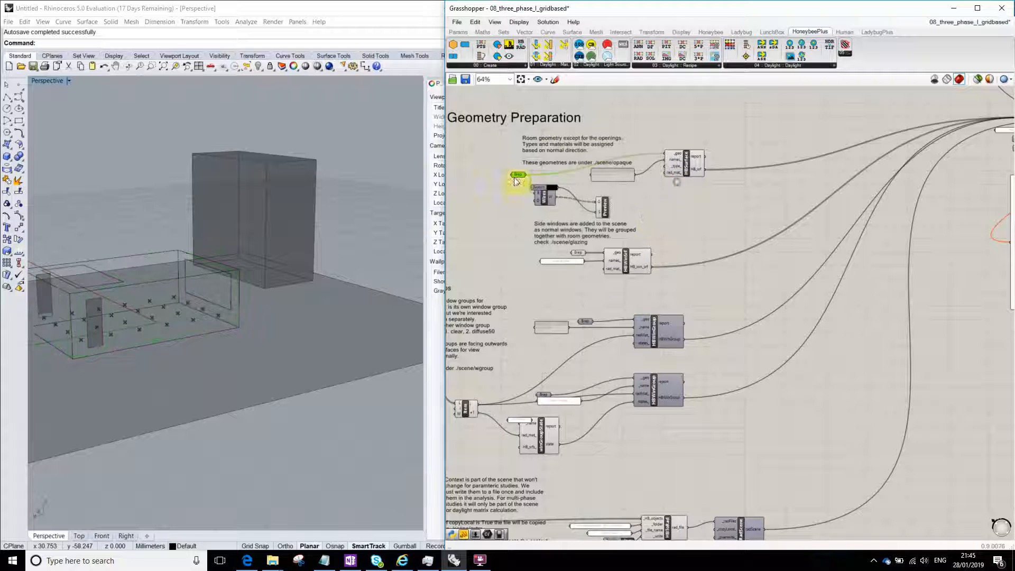
pyautogui.moveTo(143, 274); pyautogui.dragTo(293, 351, button='right')
# Move the side windows' HBWinSrf component sideways, farther from its Brep and side_window inputs
pyautogui.moveTo(636, 326); pyautogui.dragTo(643, 302, button='right')
pyautogui.scroll(4, 663, 247)
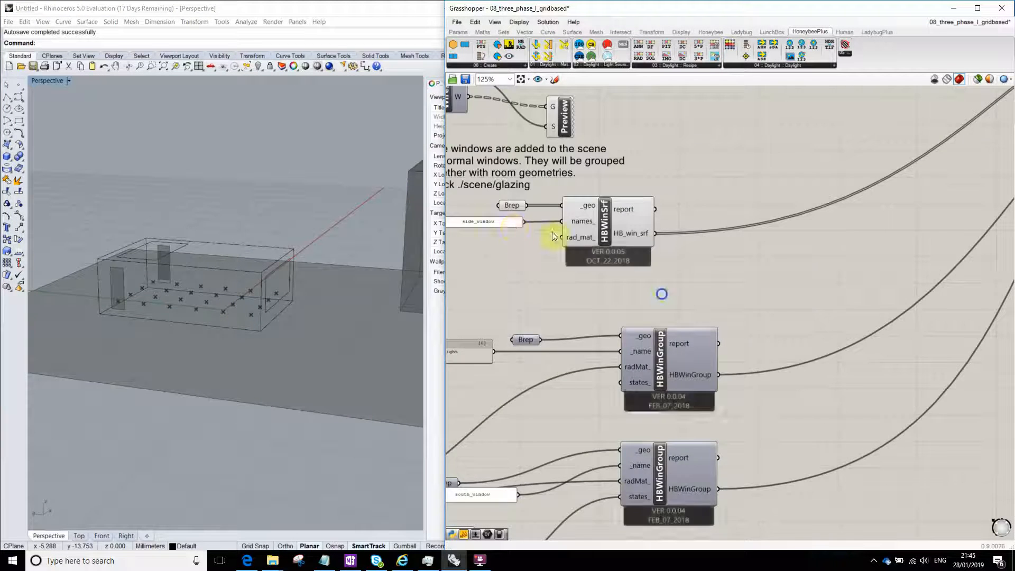
pyautogui.moveTo(557, 141); pyautogui.dragTo(853, 459)
pyautogui.click(1004, 282)
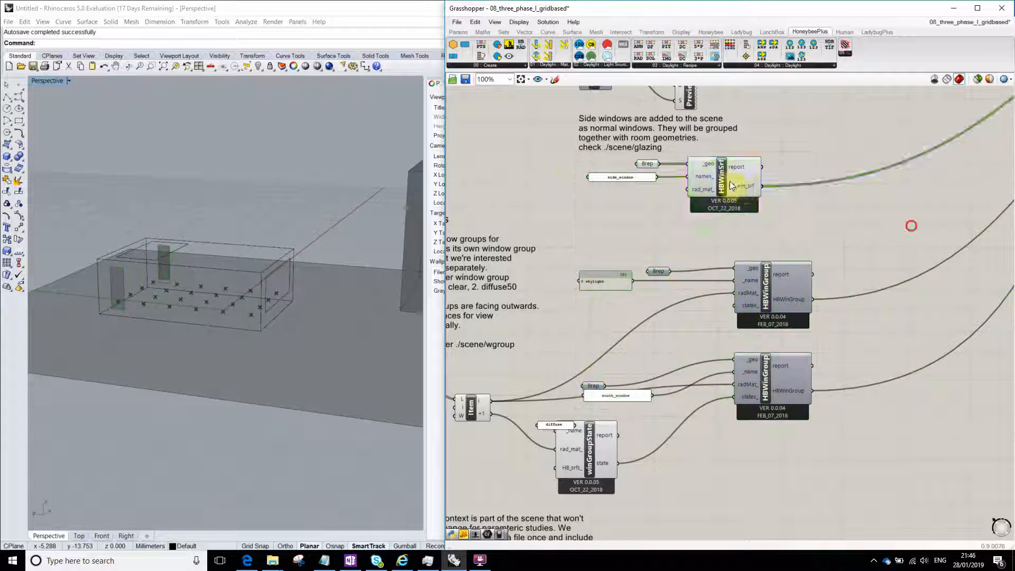
pyautogui.moveTo(729, 181); pyautogui.dragTo(774, 179)
pyautogui.click(744, 217)
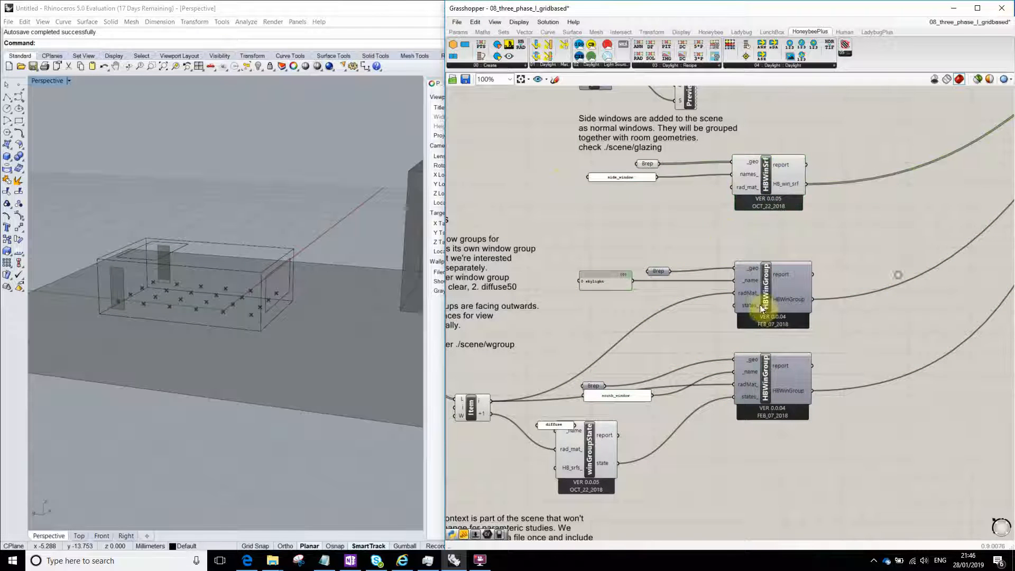
# Bring HBWinSrf back closer to its Brep and side_window inputs
pyautogui.click(769, 290)
pyautogui.click(769, 373)
pyautogui.click(703, 249)
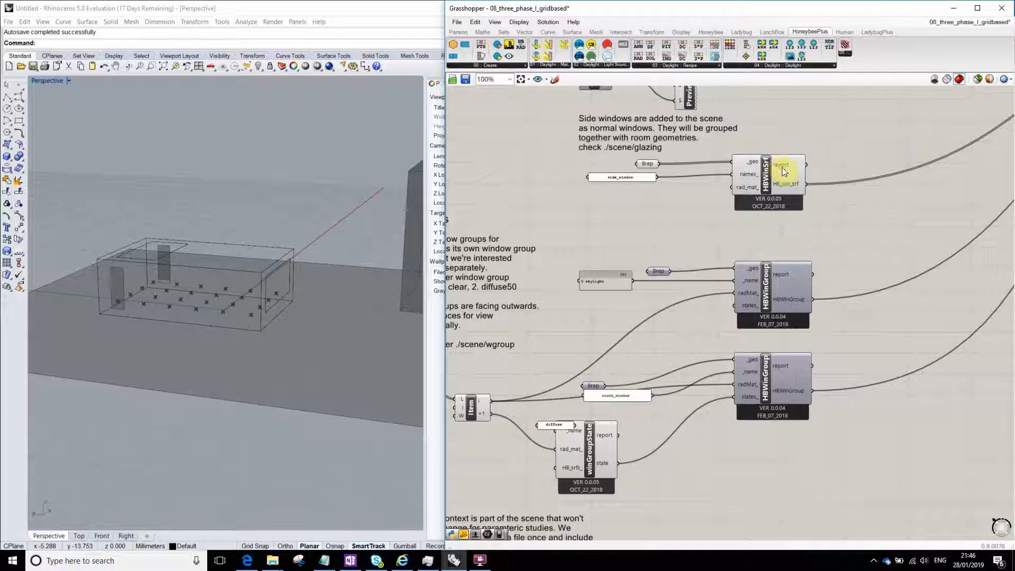
pyautogui.moveTo(782, 168); pyautogui.dragTo(740, 183)
pyautogui.click(975, 242)
# Examine the side windows' HBWinSrf component up close and shift it slightly sideways
pyautogui.moveTo(817, 193); pyautogui.dragTo(768, 247, button='right')
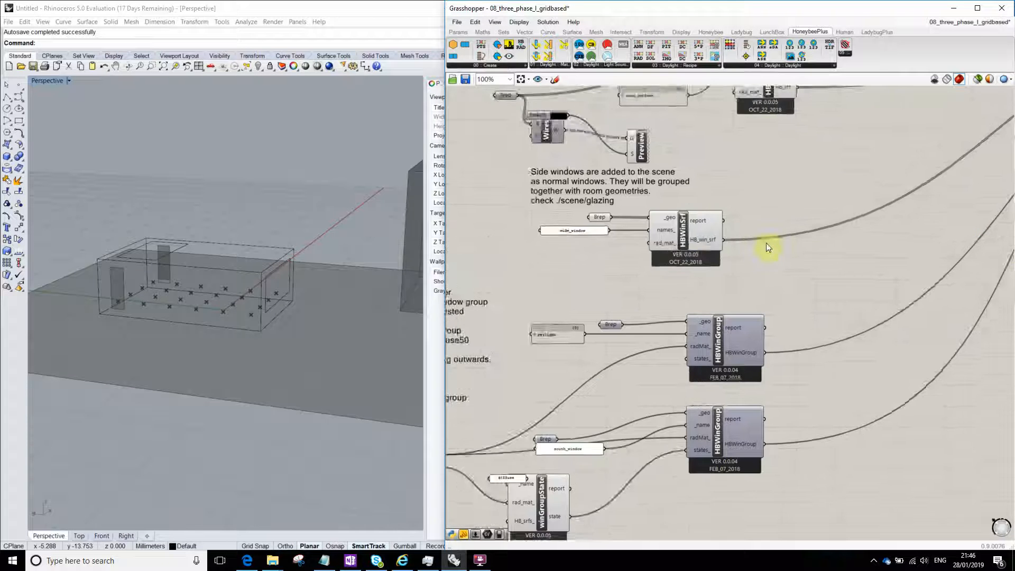
pyautogui.scroll(-2, 766, 243)
pyautogui.click(700, 236)
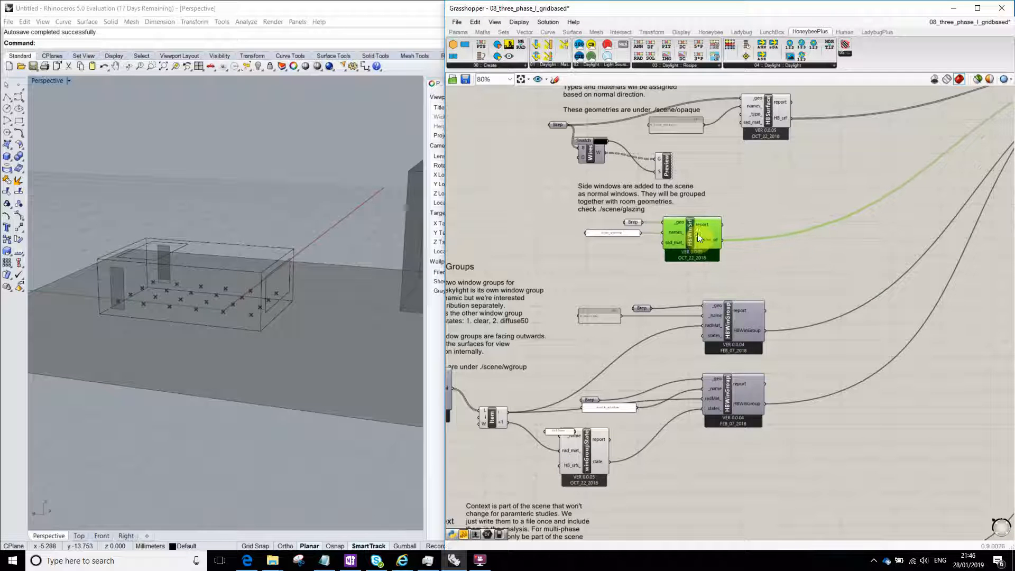
pyautogui.click(706, 259)
pyautogui.scroll(2, 697, 274)
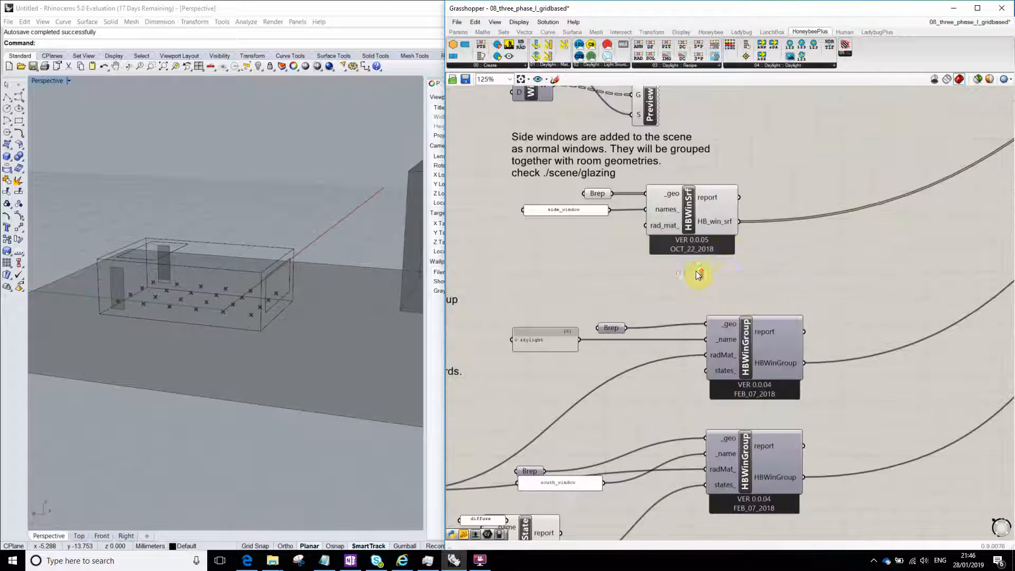
pyautogui.moveTo(697, 271); pyautogui.dragTo(728, 271, button='right')
pyautogui.moveTo(706, 213); pyautogui.dragTo(741, 214)
pyautogui.click(741, 256)
pyautogui.moveTo(741, 257); pyautogui.dragTo(675, 251, button='right')
pyautogui.moveTo(703, 209)
pyautogui.mouseDown()
pyautogui.moveTo(718, 196)
pyautogui.moveTo(690, 208)
pyautogui.mouseUp()
pyautogui.scroll(-3, 638, 233)
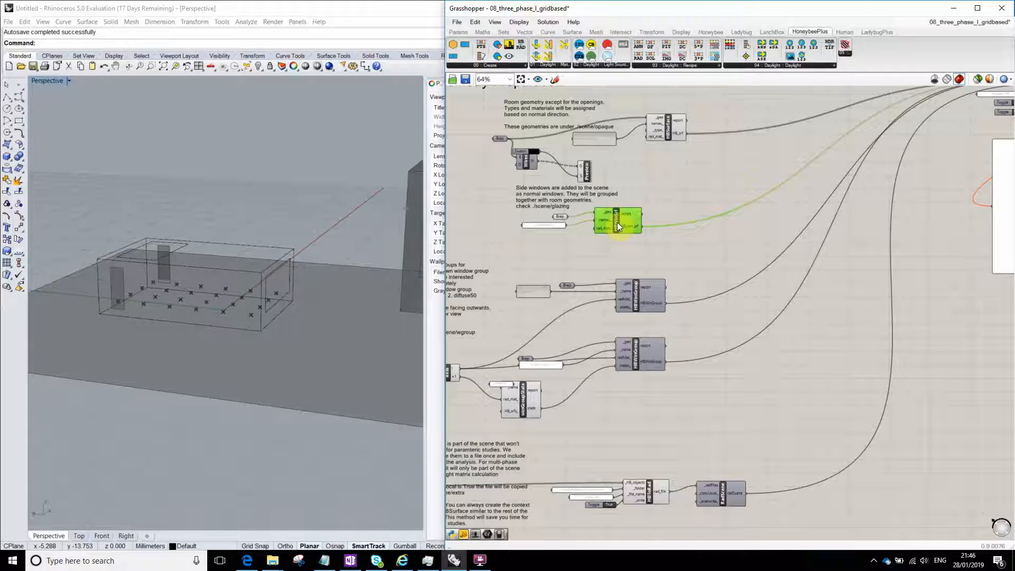
# Move the HBWinSrf component up so it sits directly beneath the room geometry's HBSurface component
pyautogui.scroll(3, 622, 226)
pyautogui.moveTo(622, 226); pyautogui.dragTo(678, 182)
pyautogui.moveTo(678, 182); pyautogui.dragTo(680, 250, button='right')
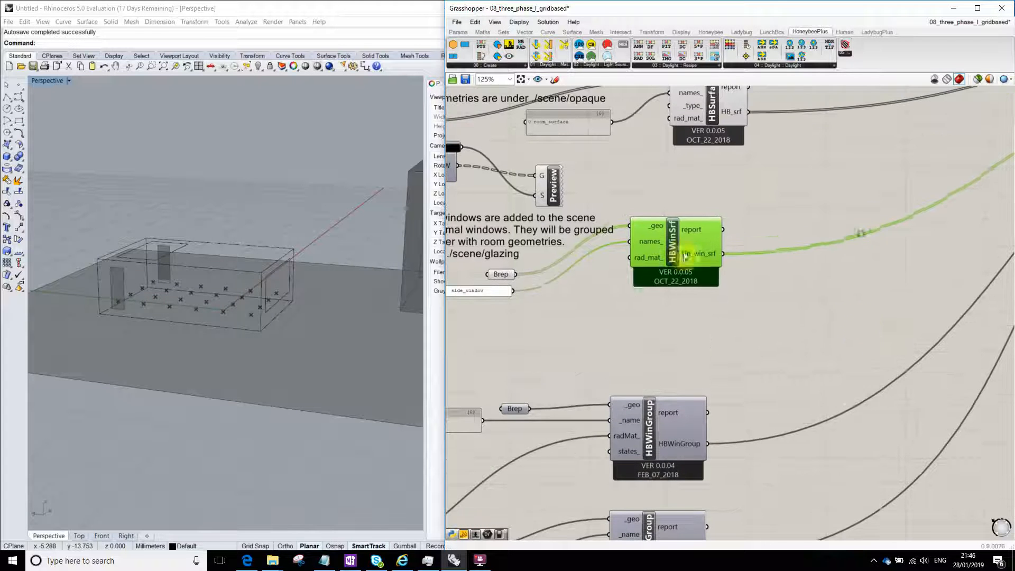
pyautogui.moveTo(680, 249); pyautogui.dragTo(712, 199)
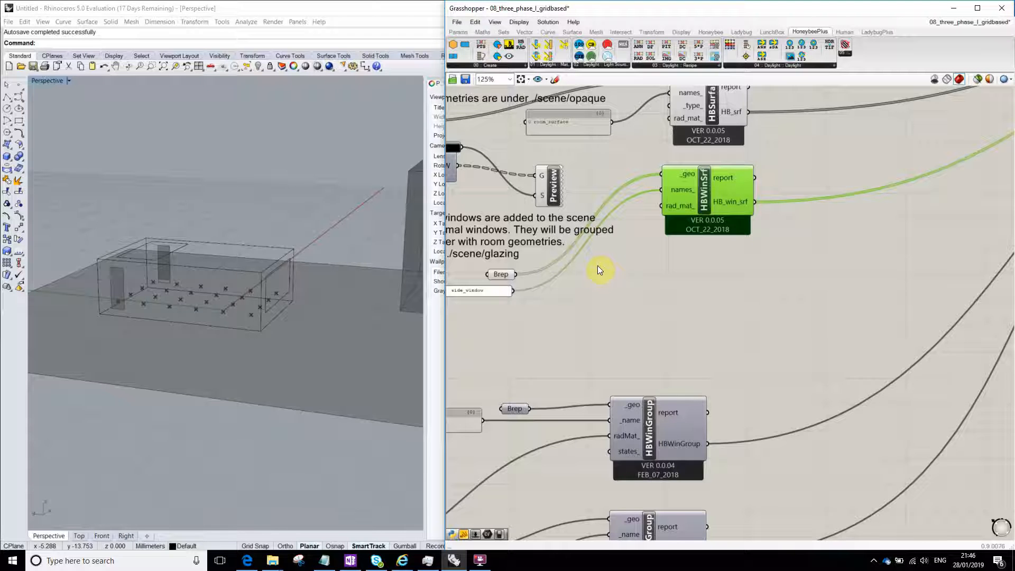
pyautogui.moveTo(813, 166); pyautogui.dragTo(774, 296, button='right')
pyautogui.moveTo(646, 301); pyautogui.dragTo(645, 293)
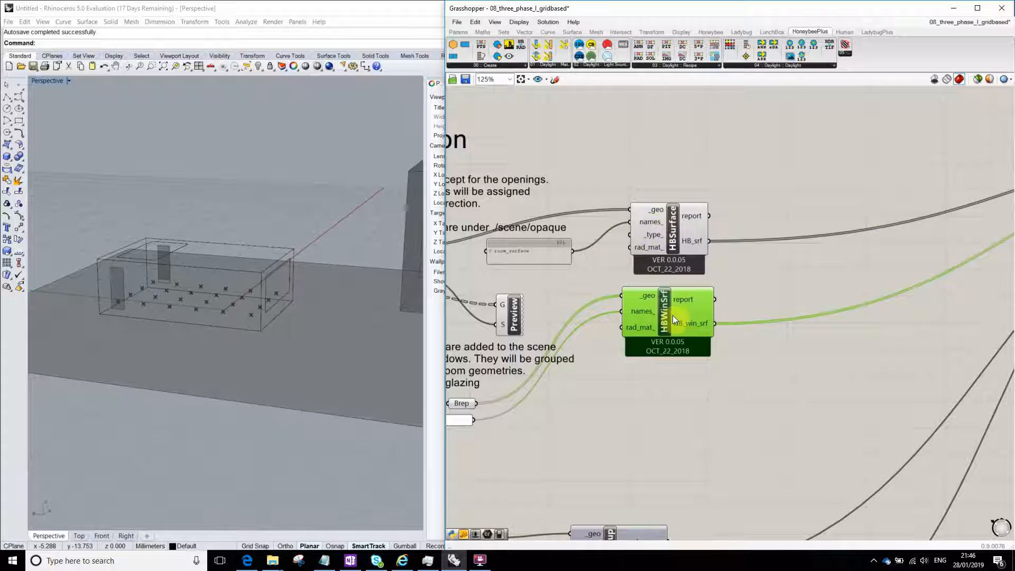
pyautogui.scroll(-4, 687, 313)
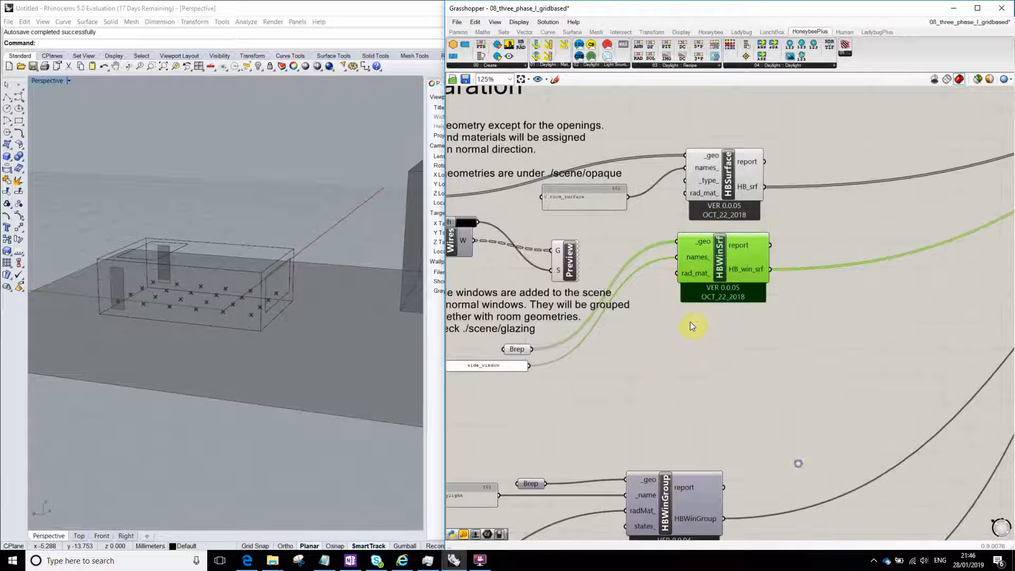
# Move the skylight and south window HBWinGroup components sideways to line up beneath HBWinSrf
pyautogui.moveTo(690, 275); pyautogui.dragTo(655, 318, button='right')
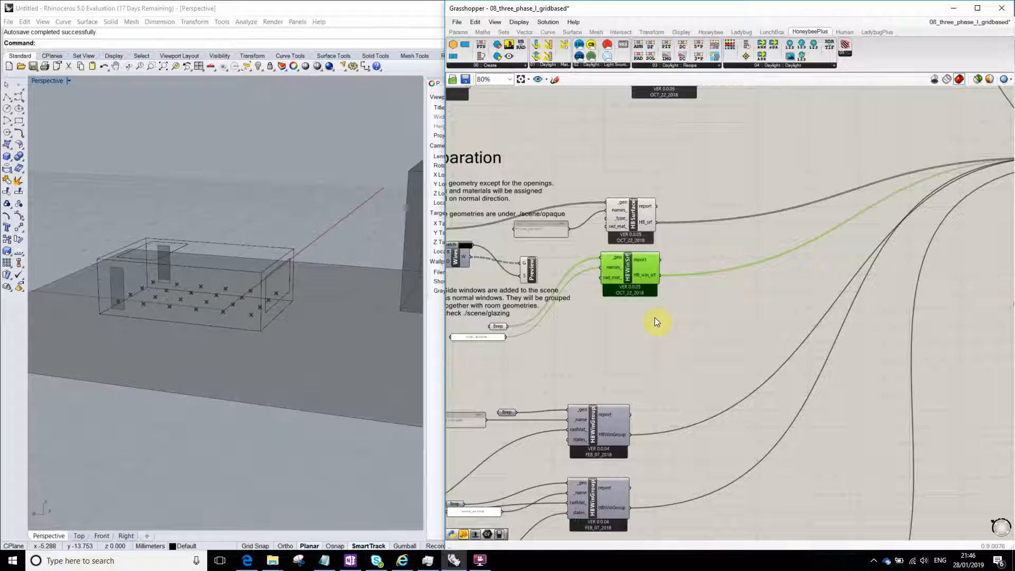
pyautogui.moveTo(630, 351); pyautogui.dragTo(682, 264, button='right')
pyautogui.moveTo(830, 376); pyautogui.dragTo(817, 403, button='right')
pyautogui.click(679, 348)
pyautogui.click(676, 424)
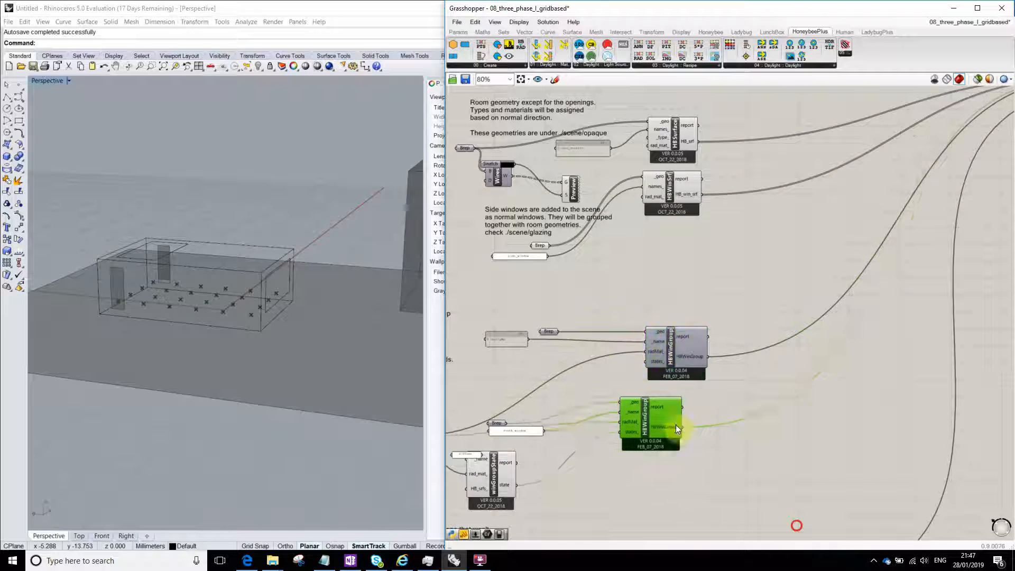
pyautogui.rightClick(689, 262)
pyautogui.click(669, 269)
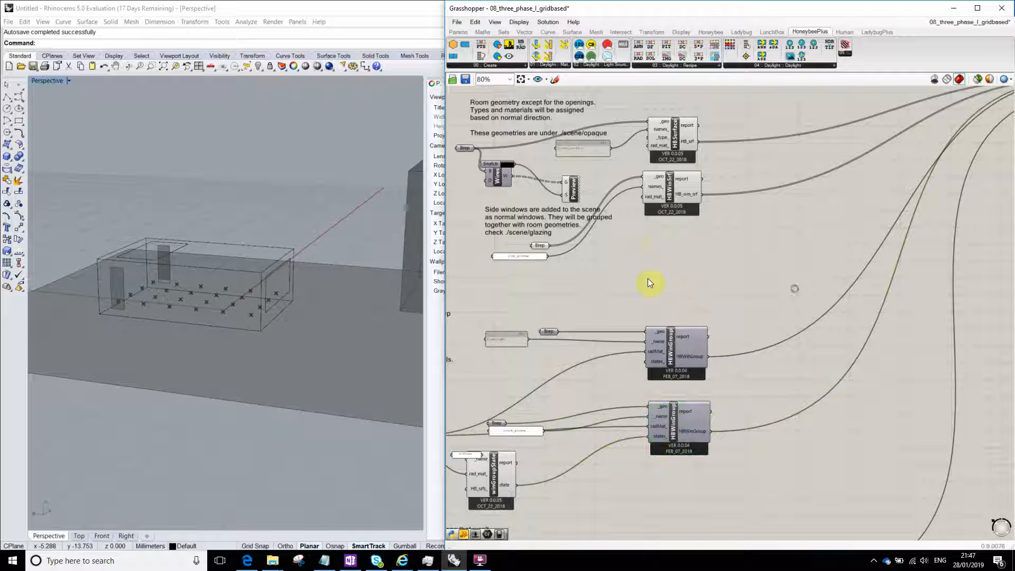
pyautogui.moveTo(597, 318); pyautogui.dragTo(646, 317, button='right')
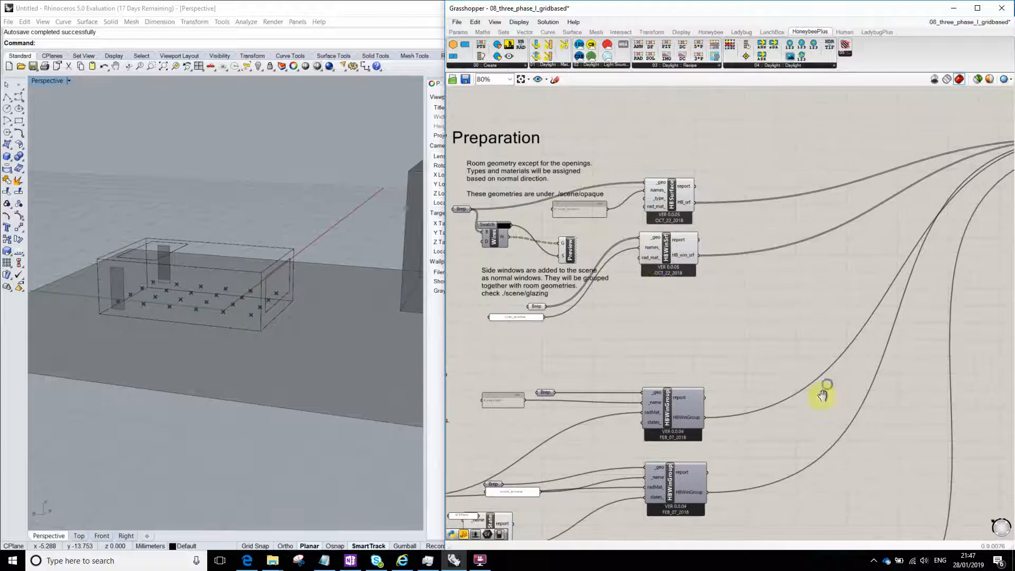
# Select HBWinSrf, examine its inputs and outputs, and nudge it slightly closer to HBSurface
pyautogui.scroll(5, 679, 277)
pyautogui.click(679, 276)
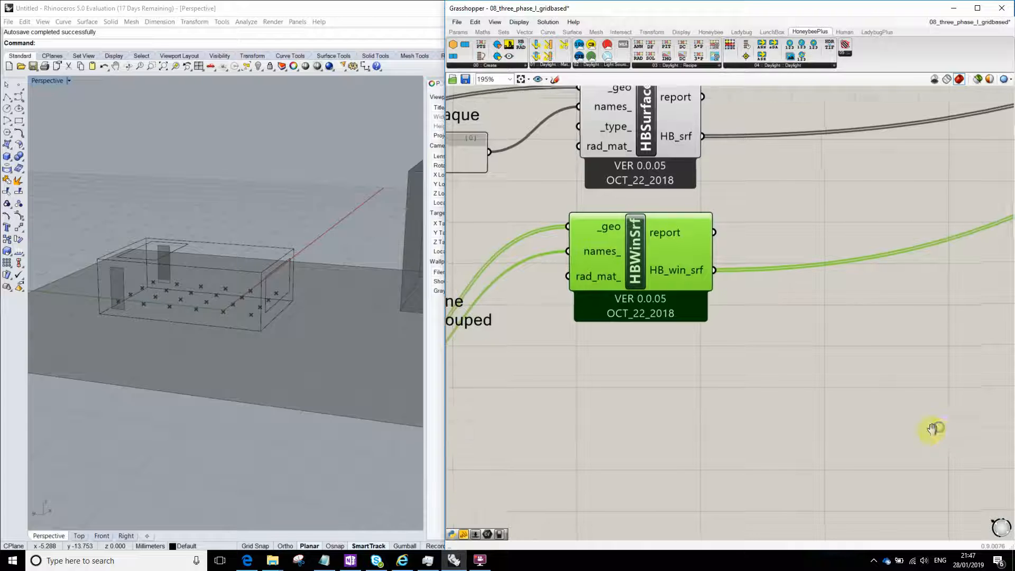
pyautogui.scroll(-4, 631, 236)
pyautogui.moveTo(636, 259); pyautogui.dragTo(646, 255, button='right')
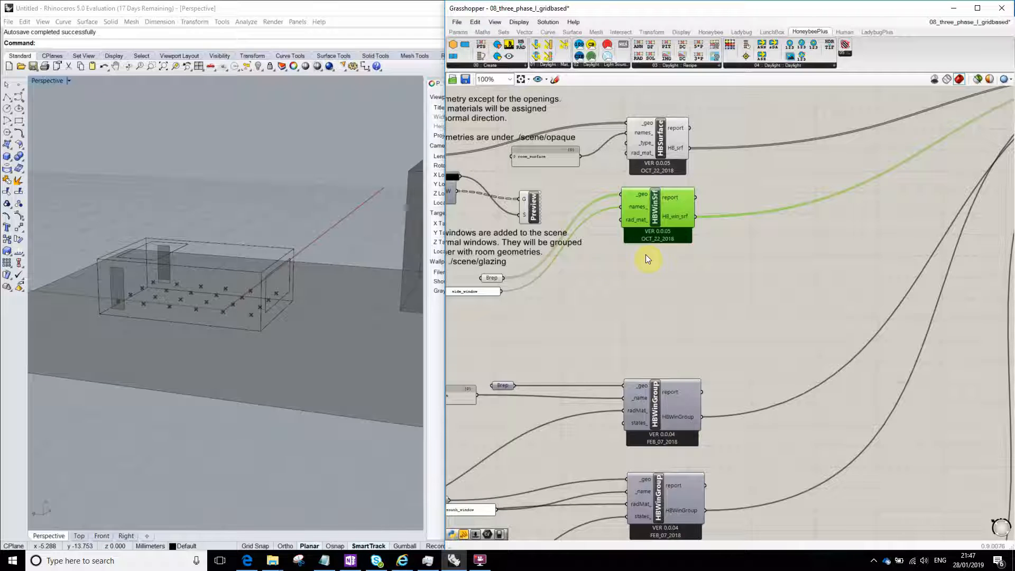
pyautogui.moveTo(662, 256); pyautogui.dragTo(601, 236, button='right')
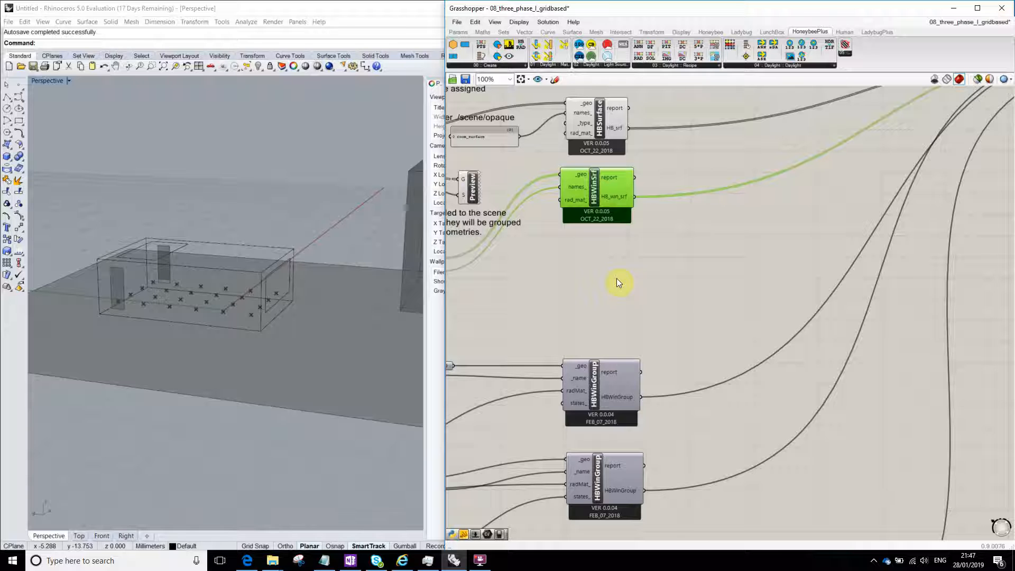
pyautogui.moveTo(589, 187); pyautogui.dragTo(587, 179)
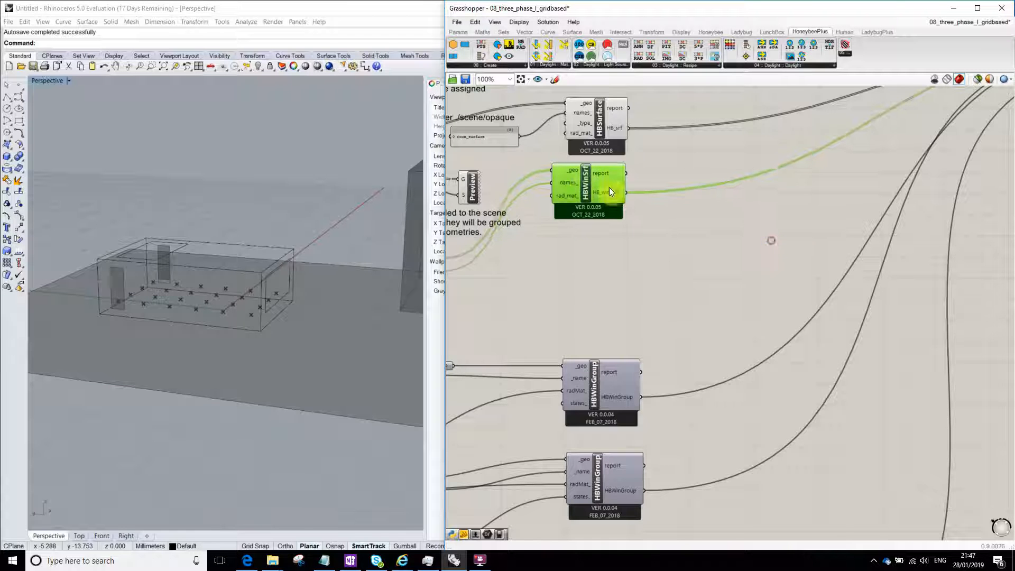
pyautogui.click(763, 331)
# Reposition the skylight and south window HBWinGroup components so they are aligned and closer together
pyautogui.click(634, 318)
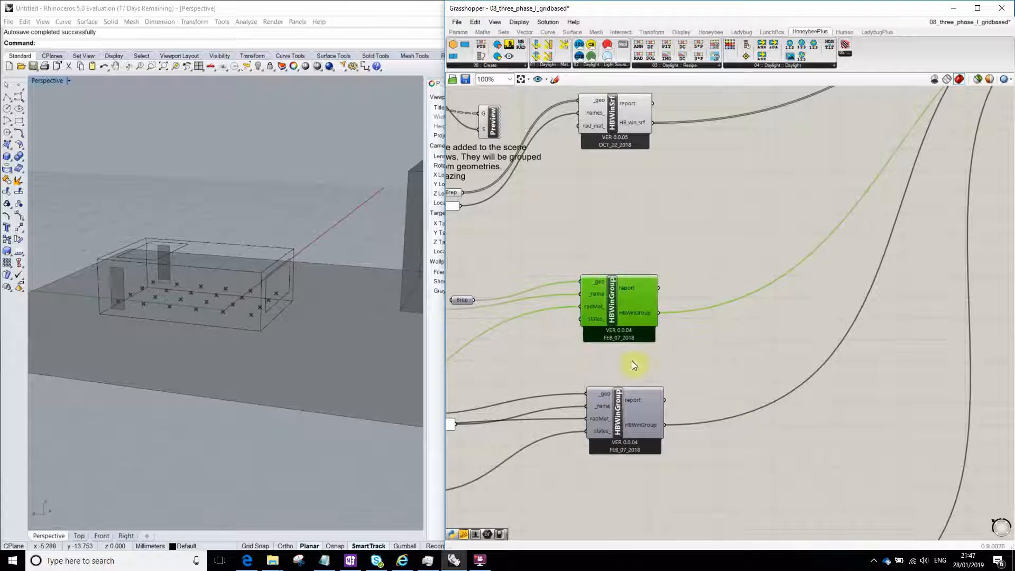
pyautogui.click(620, 372)
pyautogui.moveTo(623, 287); pyautogui.dragTo(625, 297)
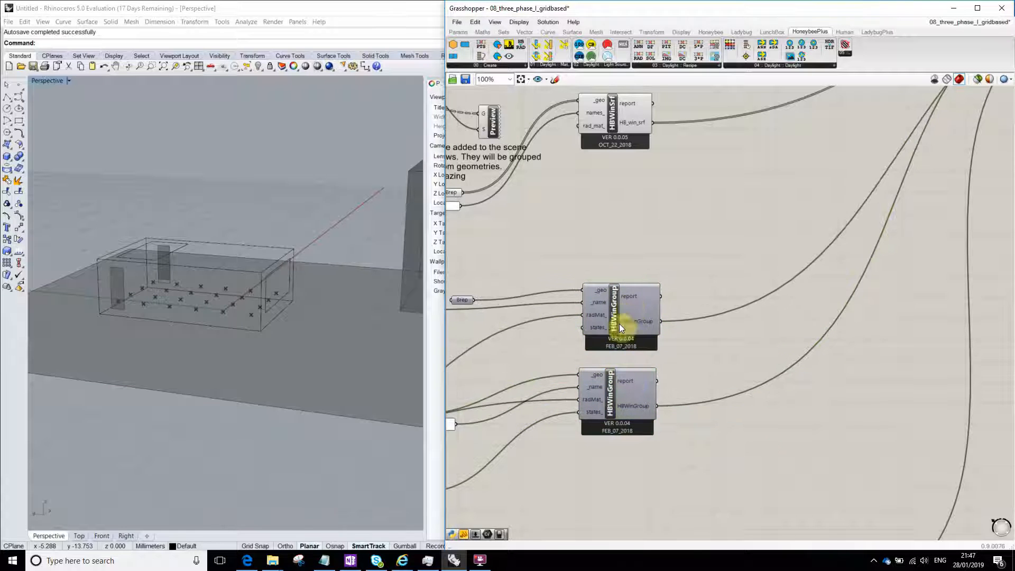
pyautogui.moveTo(617, 377); pyautogui.dragTo(618, 385)
pyautogui.click(605, 282)
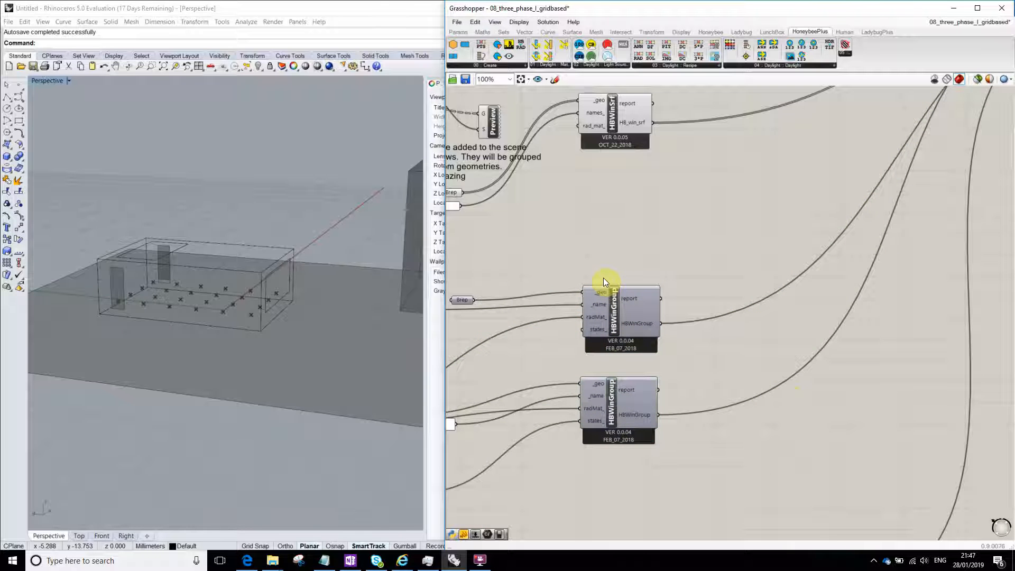
# Shift the skylight's Brep parameter slightly and enable its preview in the viewport
pyautogui.scroll(-3, 604, 278)
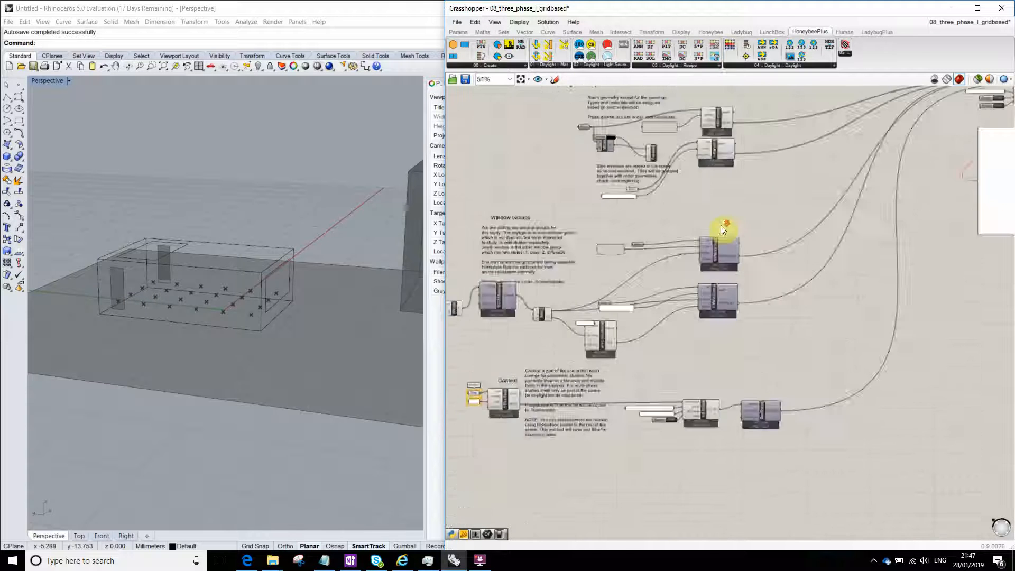
pyautogui.scroll(1, 726, 227)
pyautogui.scroll(-2, 733, 253)
pyautogui.scroll(5, 716, 226)
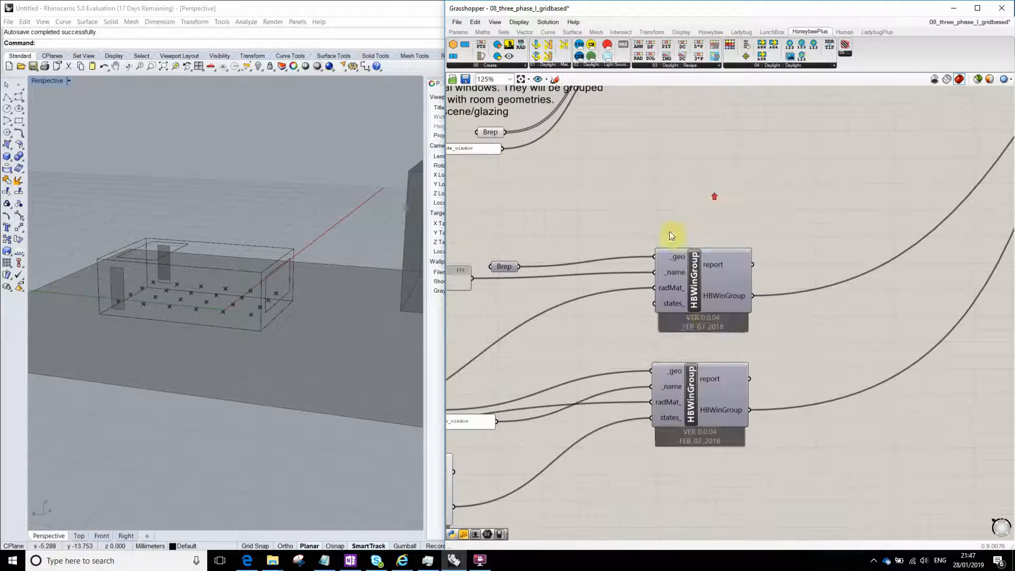
pyautogui.moveTo(638, 205); pyautogui.dragTo(601, 243, button='right')
pyautogui.moveTo(605, 237); pyautogui.dragTo(614, 231)
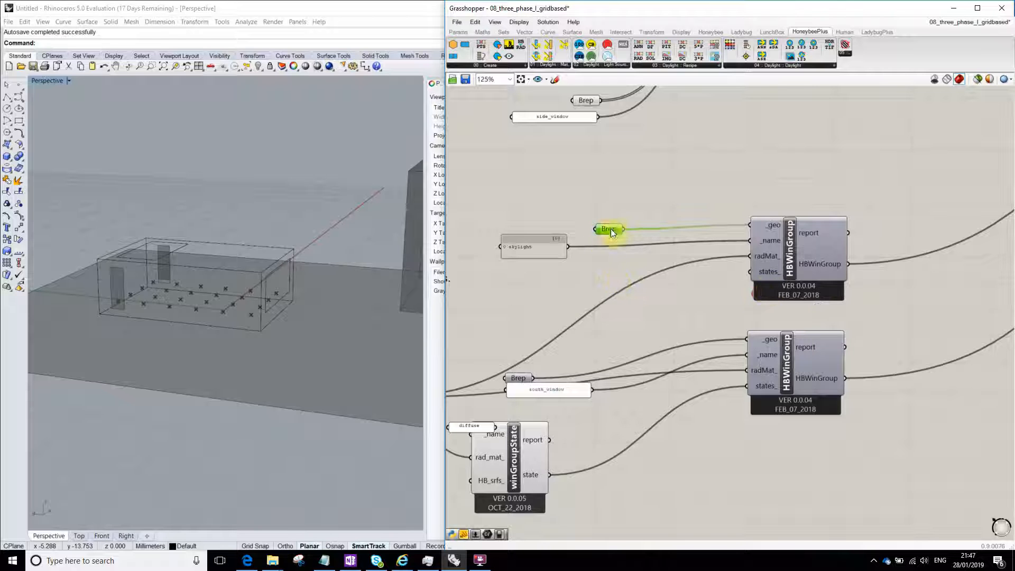
pyautogui.middleClick(613, 231)
pyautogui.click(625, 215)
# Move the south window's Brep parameter up and away from the south_window panel and enable its preview
pyautogui.click(609, 364)
pyautogui.moveTo(517, 379); pyautogui.dragTo(589, 353)
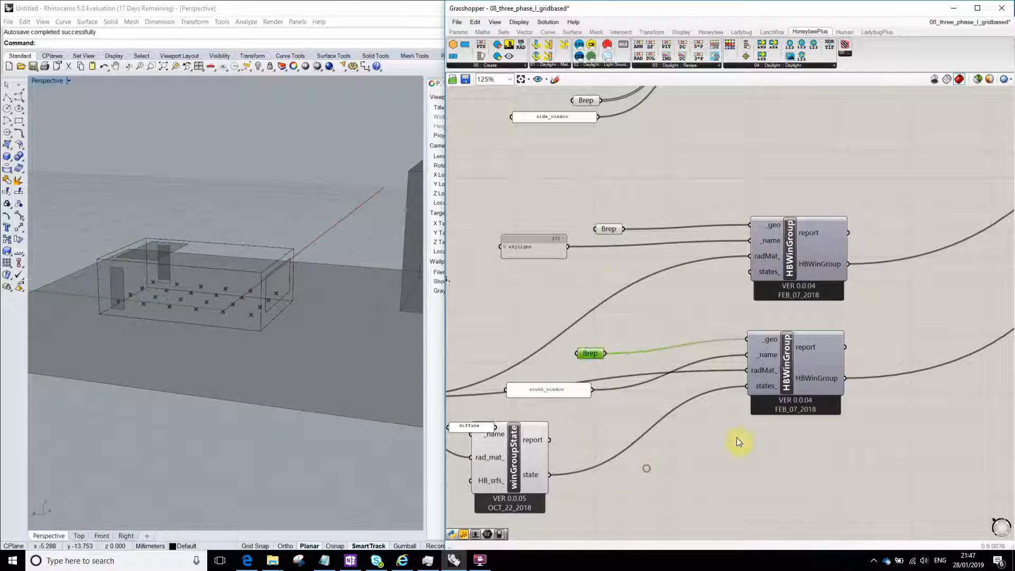
pyautogui.middleClick(589, 322)
pyautogui.click(604, 329)
# Highlight the side windows' Brep to view both windows in the model, and move the parameter up from the side_window panel
pyautogui.moveTo(622, 104); pyautogui.dragTo(639, 180, button='right')
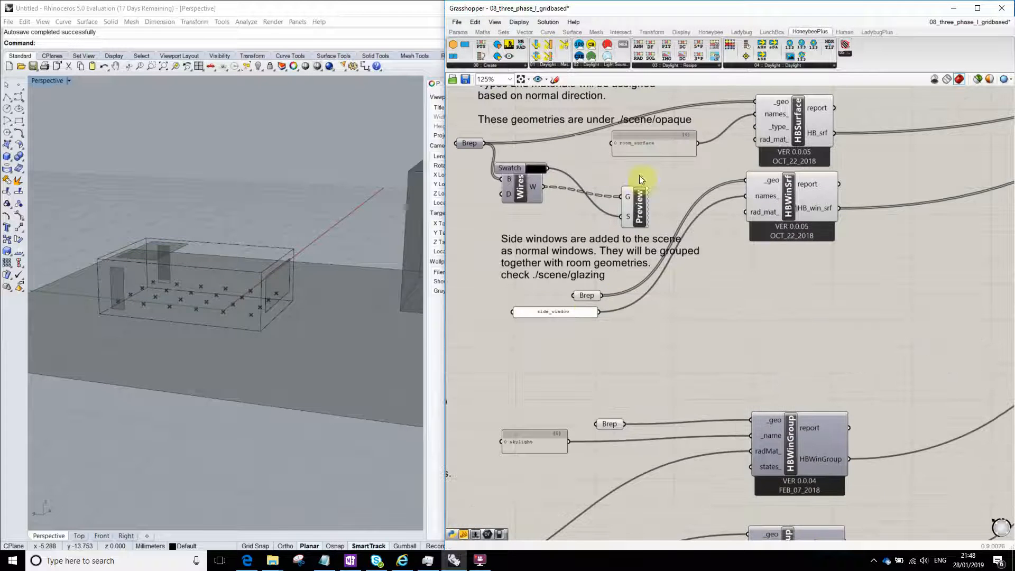
pyautogui.click(585, 296)
pyautogui.moveTo(222, 275); pyautogui.dragTo(299, 288, button='right')
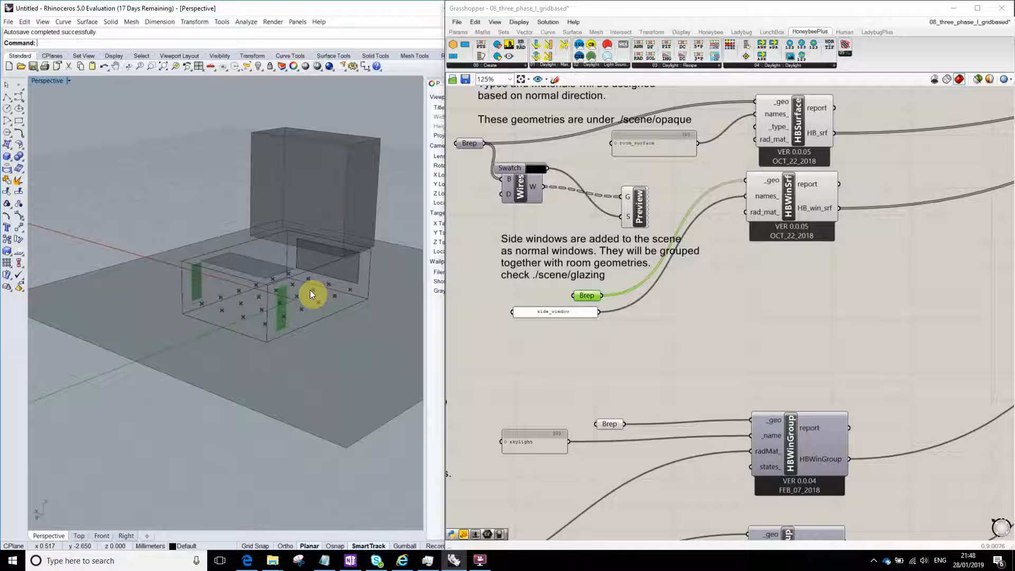
pyautogui.click(770, 306)
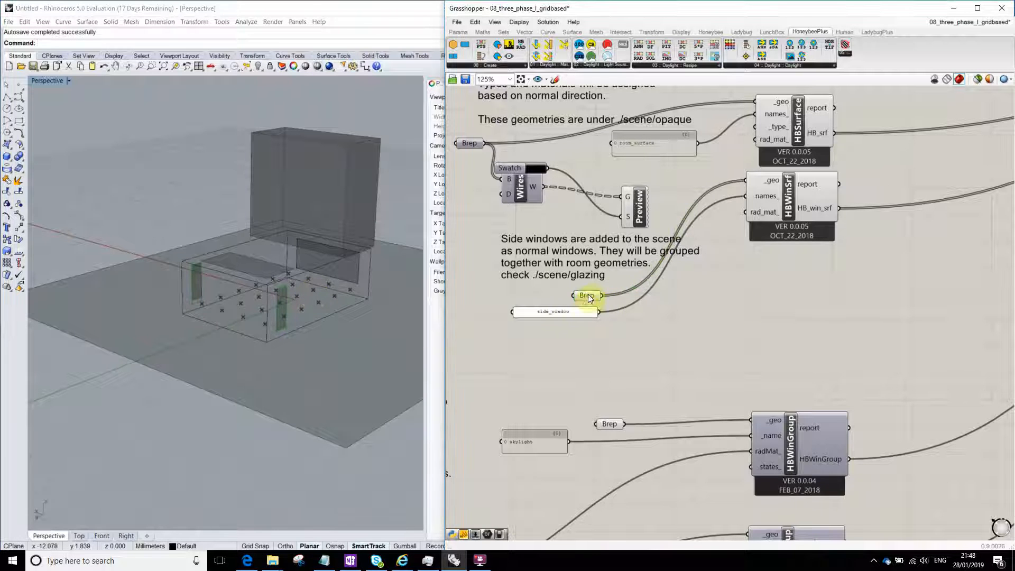
# Move the skylight name panel closer to HBWinGroup, just beneath the skylight's Brep parameter
pyautogui.scroll(-3, 683, 297)
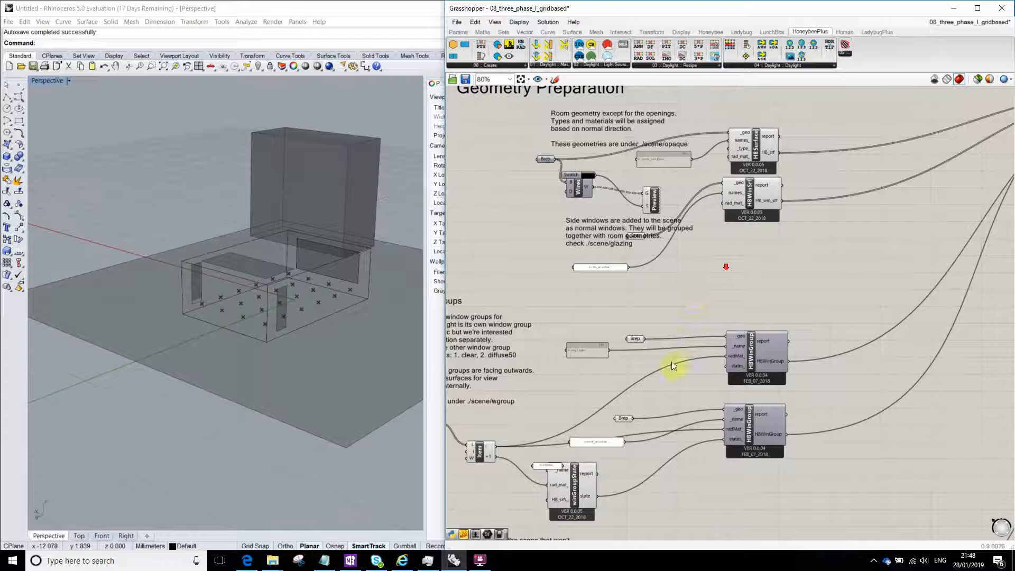
pyautogui.scroll(6, 630, 342)
pyautogui.moveTo(577, 297); pyautogui.dragTo(667, 313)
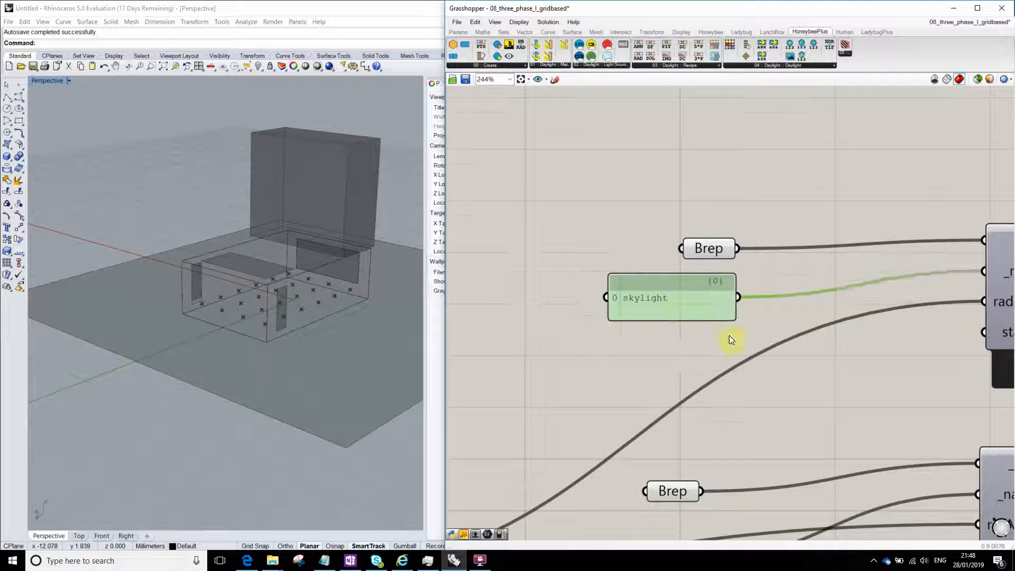
# Examine the skylight's HBWinGroup component and its geometry, name, material and state inputs
pyautogui.moveTo(809, 269); pyautogui.dragTo(680, 284, button='right')
pyautogui.moveTo(834, 225); pyautogui.dragTo(644, 218, button='right')
pyautogui.scroll(-3, 644, 218)
pyautogui.moveTo(684, 293); pyautogui.dragTo(681, 257, button='right')
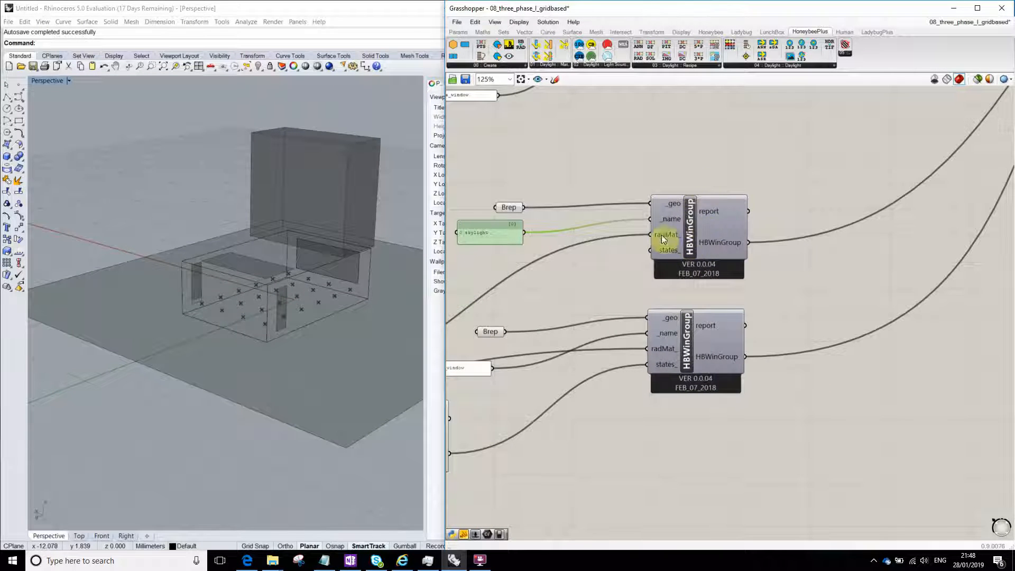
pyautogui.moveTo(702, 305); pyautogui.dragTo(702, 285, button='right')
pyautogui.click(686, 211)
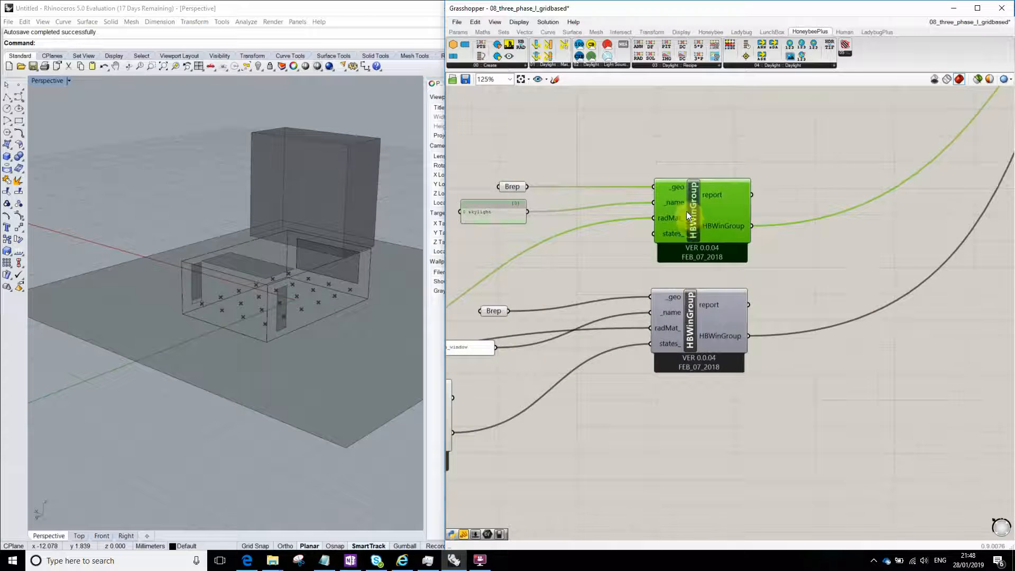
pyautogui.moveTo(702, 159); pyautogui.dragTo(702, 233, button='right')
pyautogui.scroll(-3, 698, 265)
pyautogui.scroll(3, 769, 173)
pyautogui.click(769, 174)
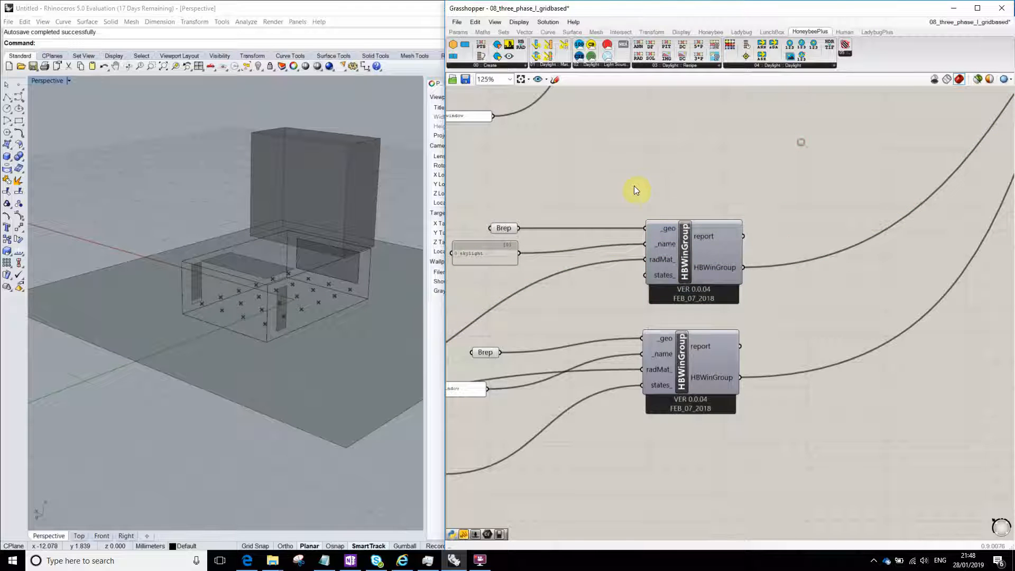
# Nudge the room's HBSurface and the side windows' HBWinSrf components slightly to tidy their placement
pyautogui.scroll(-3, 639, 192)
pyautogui.moveTo(693, 236); pyautogui.dragTo(729, 287, button='right')
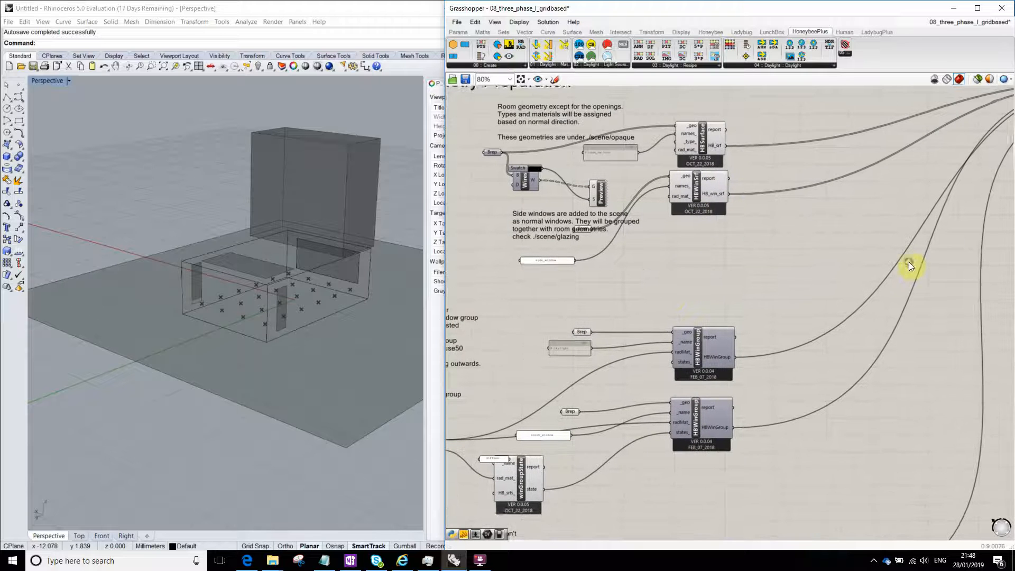
pyautogui.click(714, 120)
pyautogui.moveTo(714, 120); pyautogui.dragTo(715, 118)
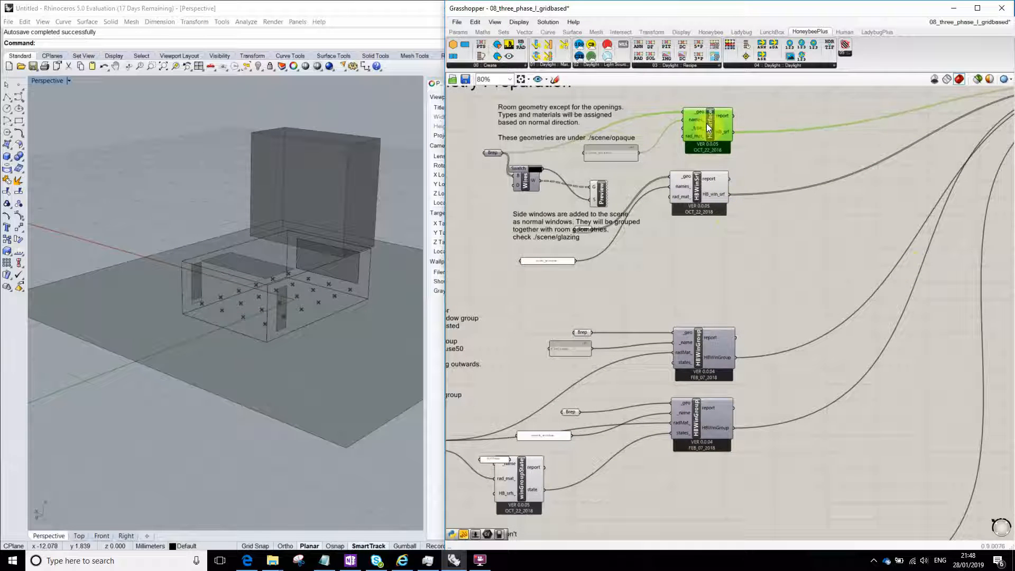
pyautogui.moveTo(691, 190); pyautogui.dragTo(696, 192)
pyautogui.click(705, 225)
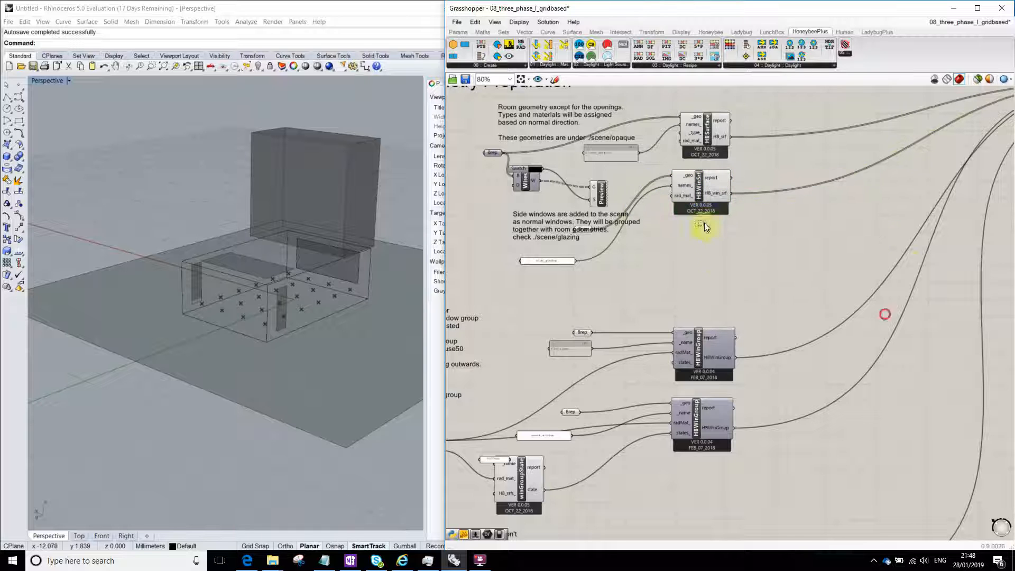
pyautogui.click(711, 135)
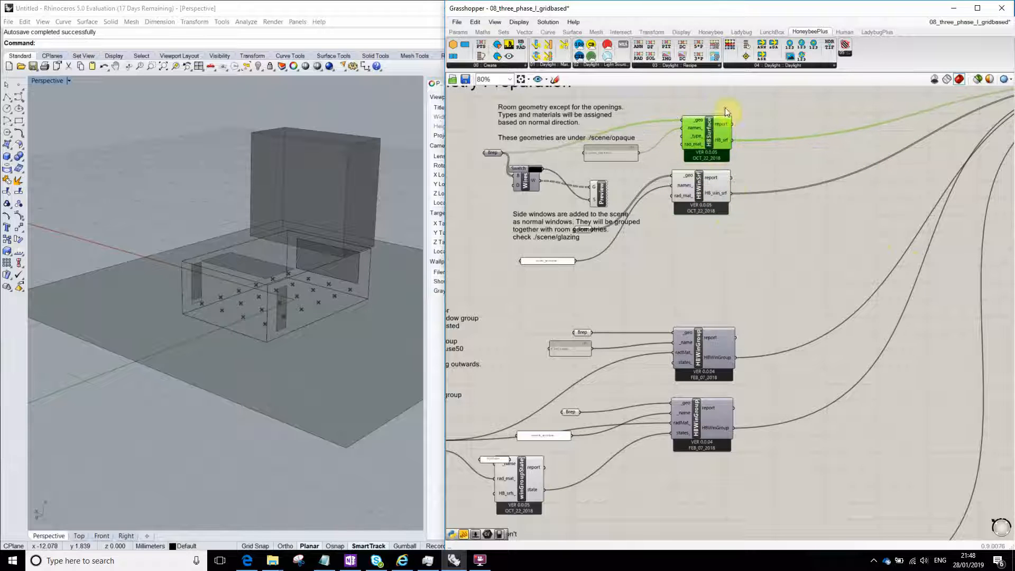
pyautogui.moveTo(725, 117); pyautogui.dragTo(726, 118)
# Highlight the skylight's and south window's Breps in the model, and shift the south_window panel slightly closer to its HBWinGroup
pyautogui.click(709, 368)
pyautogui.scroll(2, 694, 332)
pyautogui.scroll(-3, 785, 323)
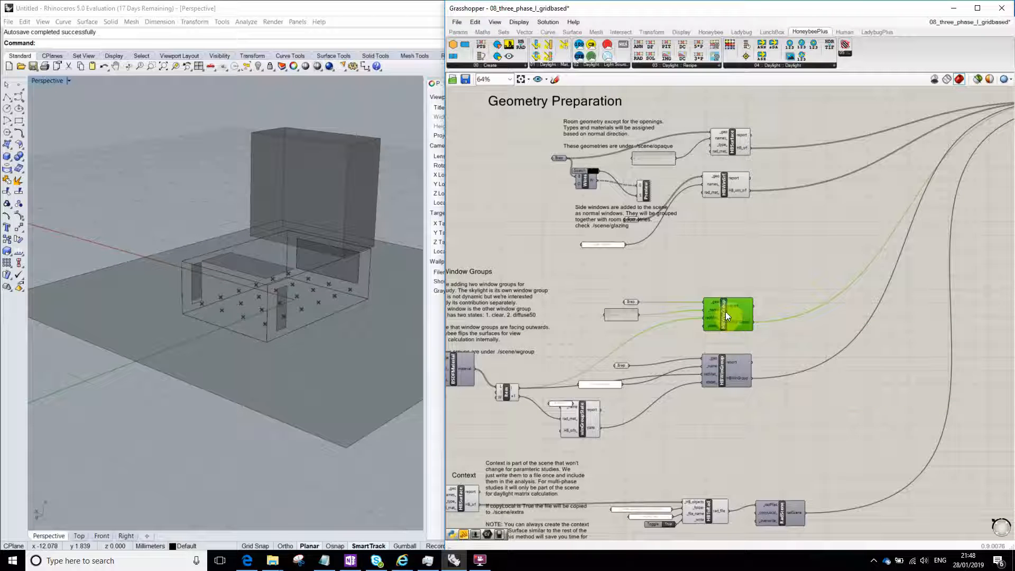
pyautogui.click(630, 302)
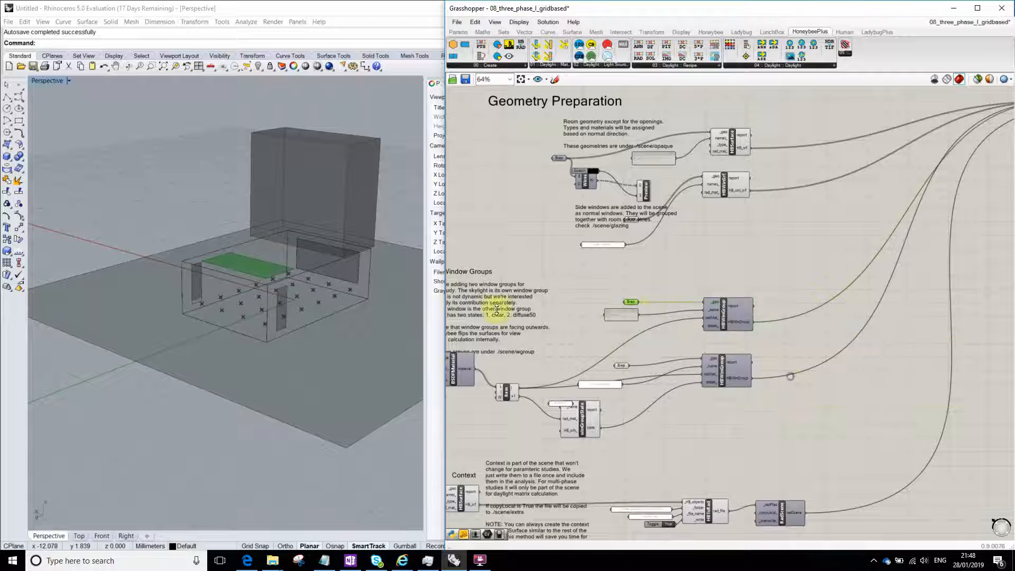
pyautogui.scroll(3, 597, 362)
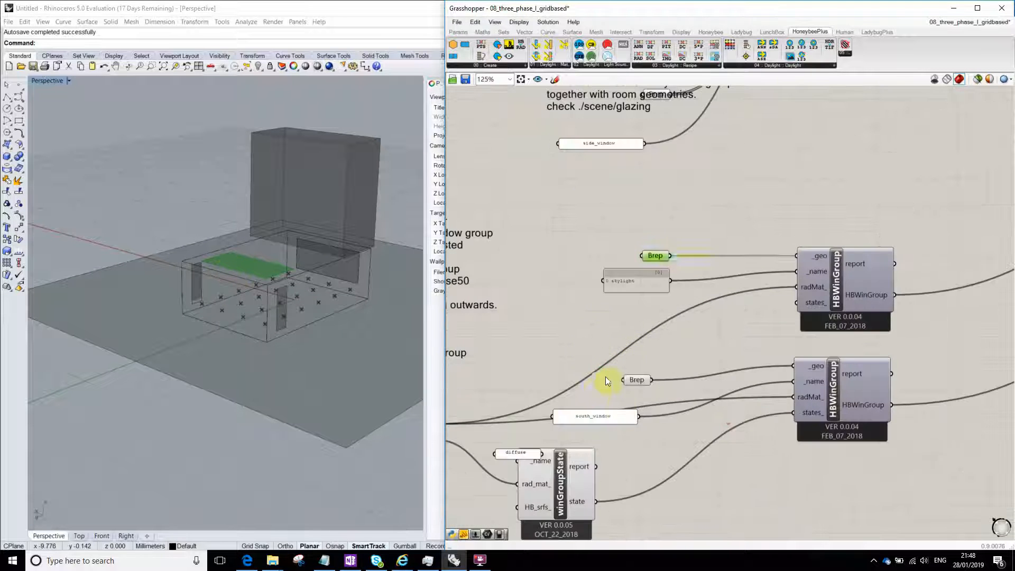
pyautogui.click(608, 412)
pyautogui.click(637, 380)
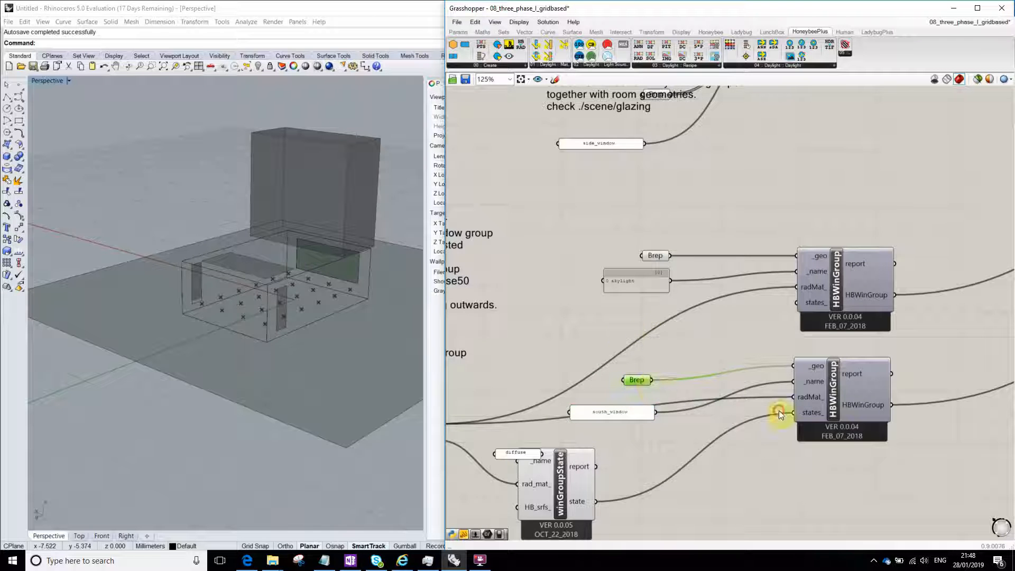
# Highlight both window groups together with their Breps and name panels
pyautogui.scroll(-3, 608, 334)
pyautogui.click(582, 281)
pyautogui.moveTo(583, 277); pyautogui.dragTo(781, 391)
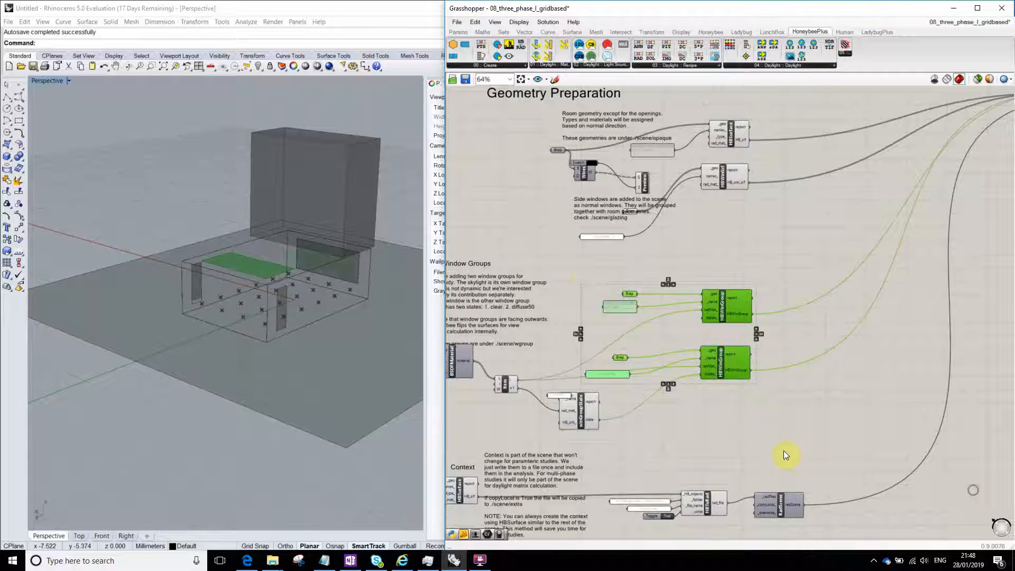
pyautogui.click(770, 417)
# Trace the window groups' output wires onward through the definition and return to the two HBWinGroup components
pyautogui.moveTo(732, 246); pyautogui.dragTo(562, 312, button='right')
pyautogui.moveTo(845, 234); pyautogui.dragTo(746, 401, button='right')
pyautogui.scroll(5, 585, 126)
pyautogui.scroll(-4, 614, 157)
pyautogui.moveTo(705, 248); pyautogui.dragTo(745, 337, button='right')
pyautogui.scroll(2, 745, 338)
pyautogui.moveTo(789, 159); pyautogui.dragTo(791, 159)
pyautogui.click(791, 233)
pyautogui.click(727, 208)
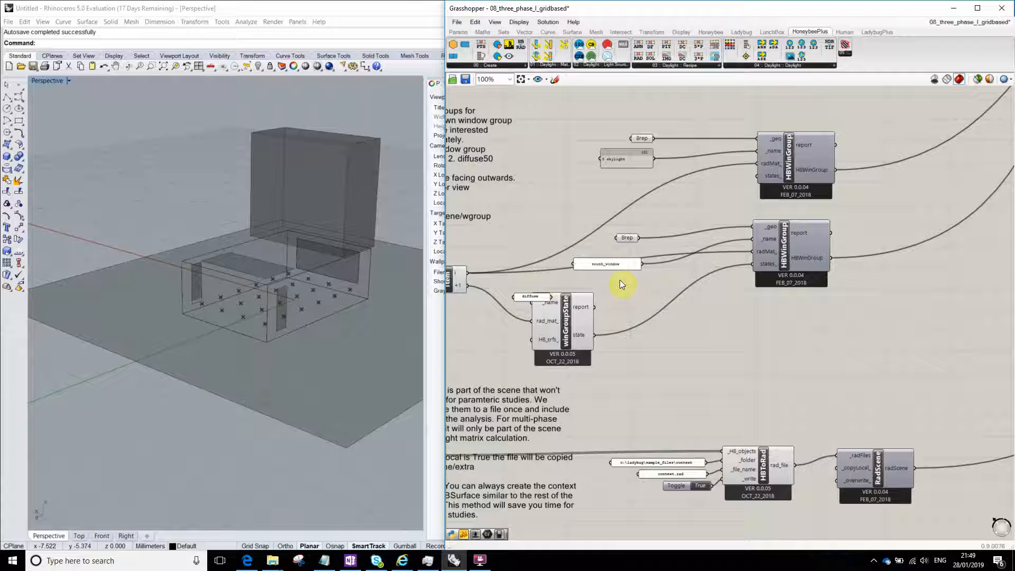
# Examine the context section's HBToRad and RadScene components
pyautogui.moveTo(760, 414); pyautogui.dragTo(774, 330, button='right')
pyautogui.scroll(-2, 712, 343)
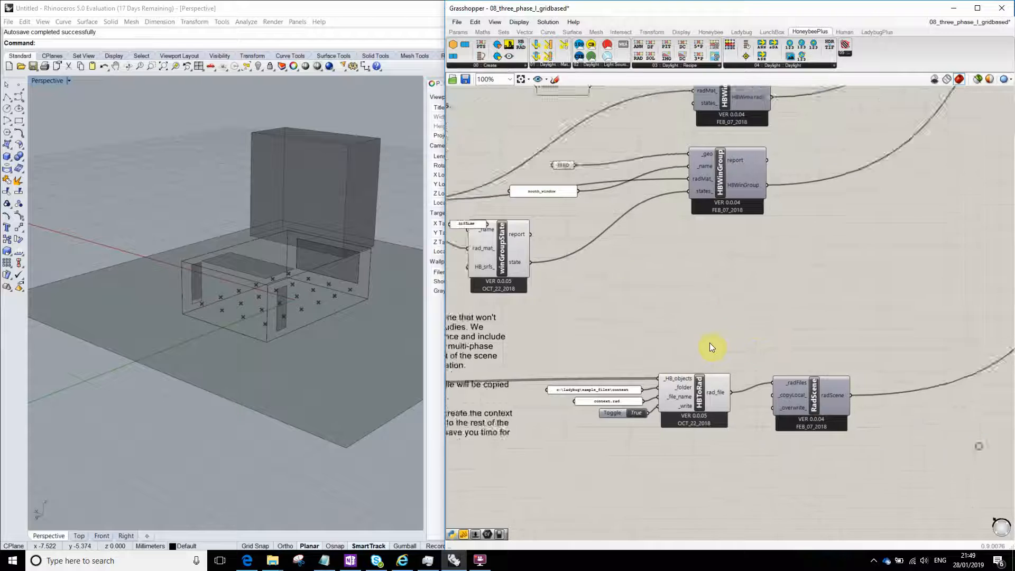
pyautogui.click(717, 381)
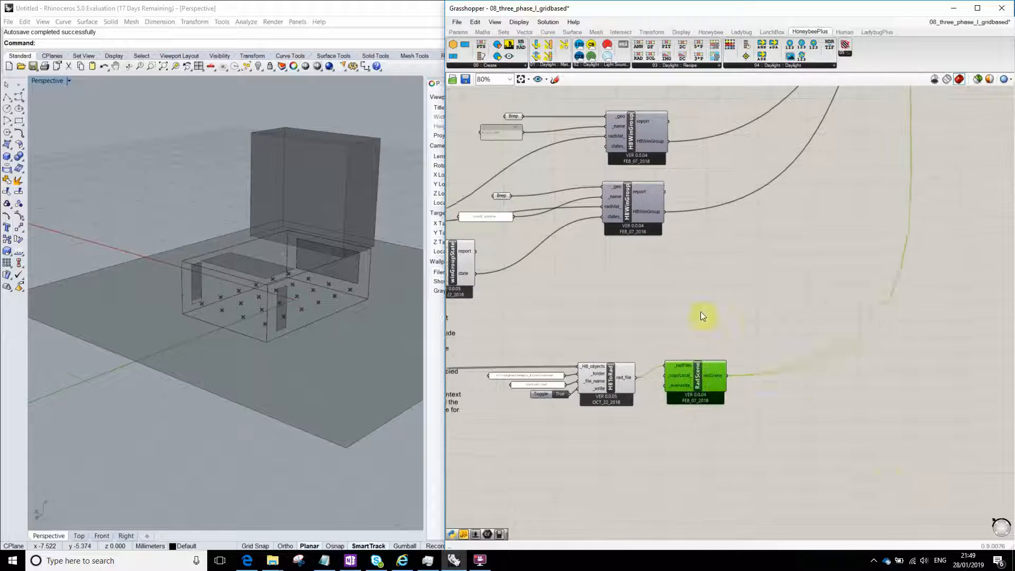
pyautogui.scroll(-3, 658, 281)
# Move the HBWinSrf component down just above the window groups, and highlight it together with both HBWinGroup components
pyautogui.moveTo(626, 118); pyautogui.dragTo(682, 196)
pyautogui.scroll(5, 642, 146)
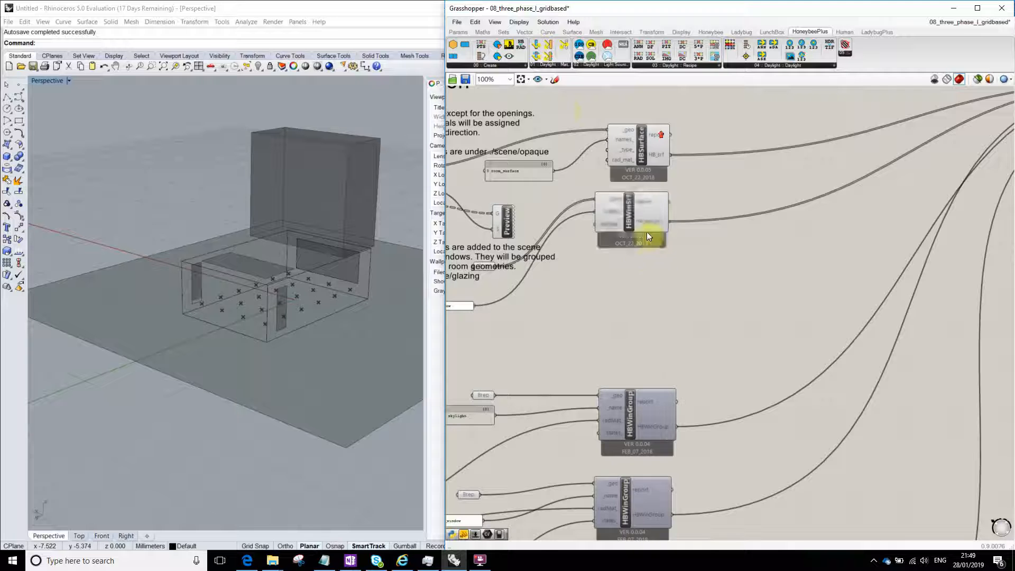
pyautogui.moveTo(576, 95); pyautogui.dragTo(709, 196)
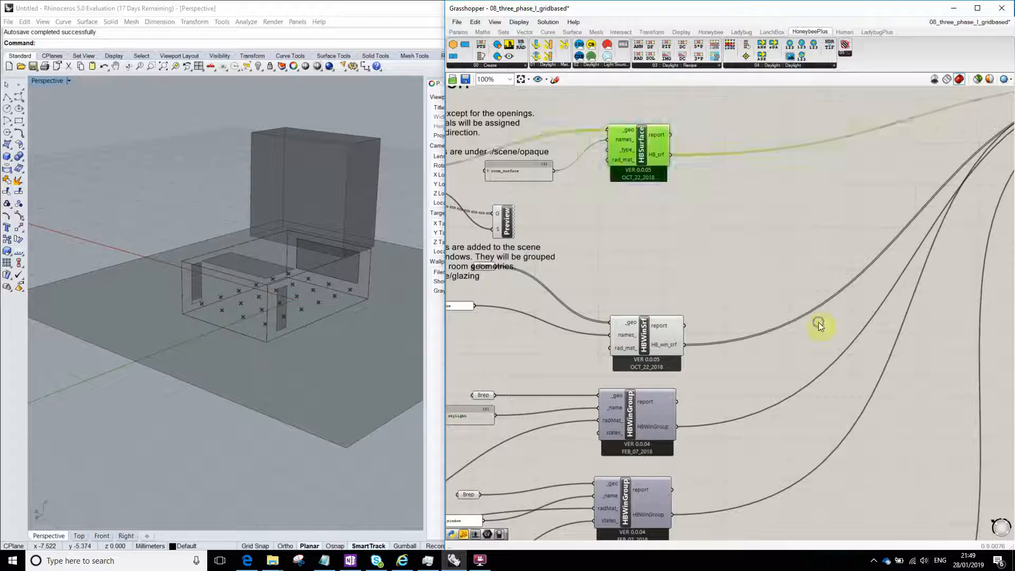
pyautogui.moveTo(639, 273); pyautogui.dragTo(659, 151, button='right')
pyautogui.moveTo(613, 155); pyautogui.dragTo(746, 502)
# Highlight the context's RadScene component and review the notes on context geometry
pyautogui.moveTo(766, 463); pyautogui.dragTo(754, 312, button='right')
pyautogui.scroll(-1, 753, 313)
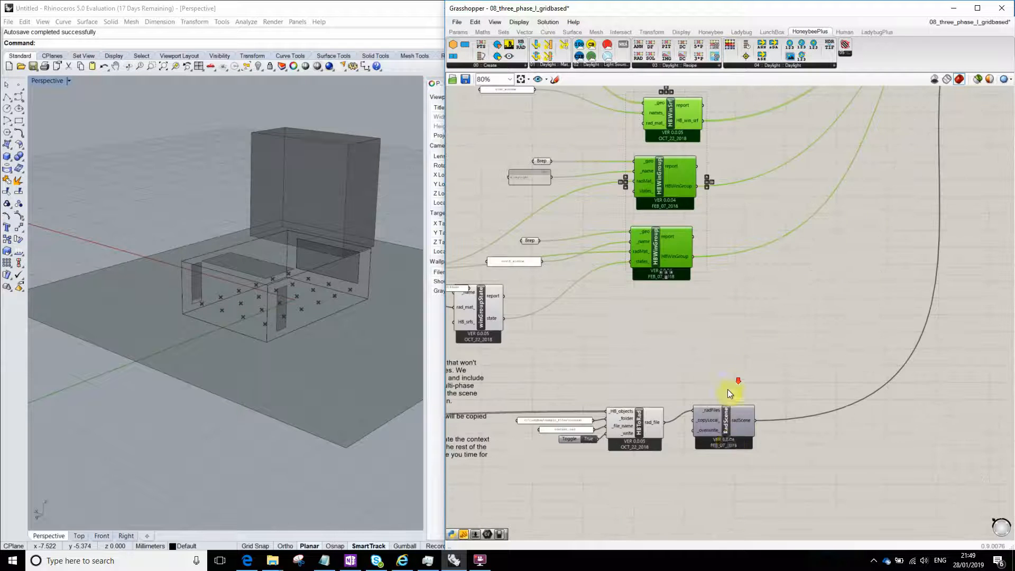
pyautogui.click(723, 423)
pyautogui.click(714, 376)
pyautogui.moveTo(639, 479); pyautogui.dragTo(697, 408, button='right')
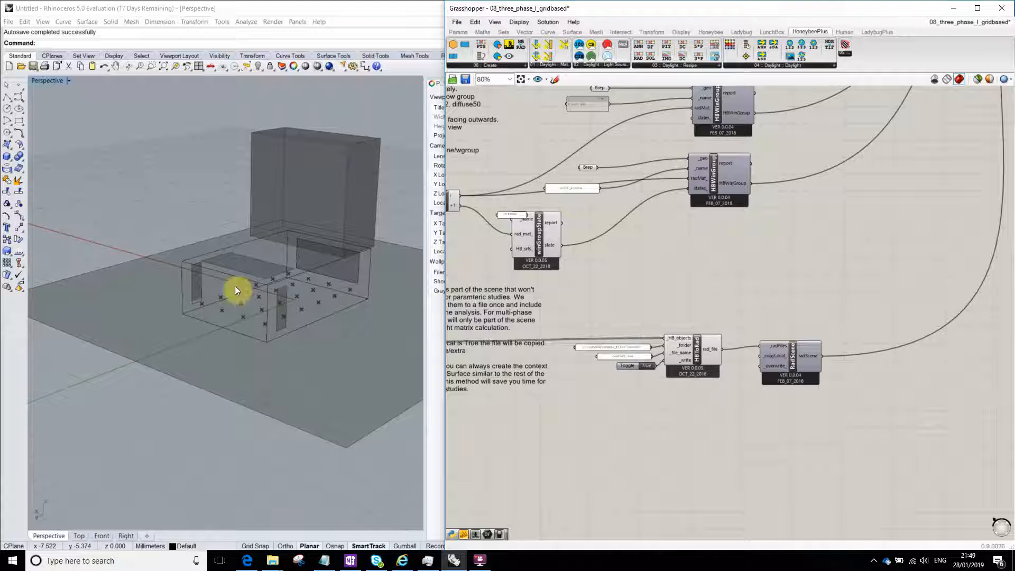
# Draw a tall context box in the Rhino model on the ground surface's corner farthest along from the existing building
pyautogui.scroll(-5, 252, 202)
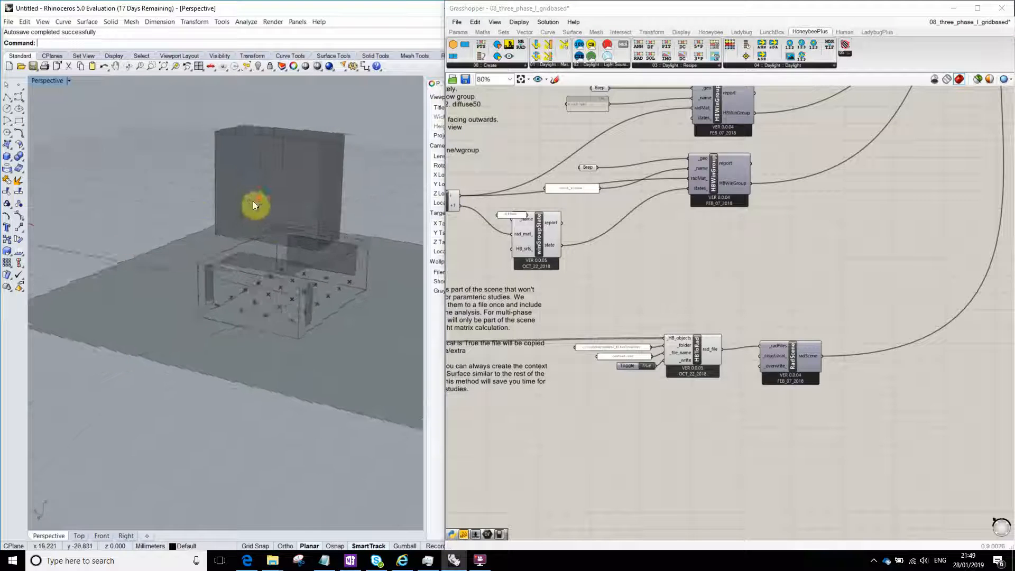
pyautogui.moveTo(253, 202); pyautogui.dragTo(241, 150, button='right')
pyautogui.scroll(5, 288, 258)
pyautogui.scroll(-4, 259, 212)
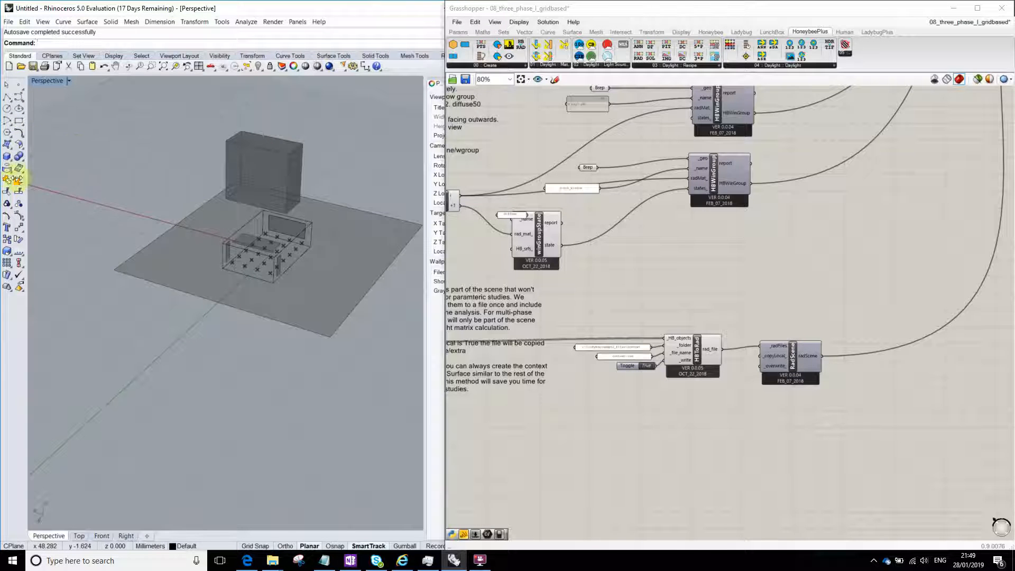
pyautogui.click(6, 156)
pyautogui.click(375, 213)
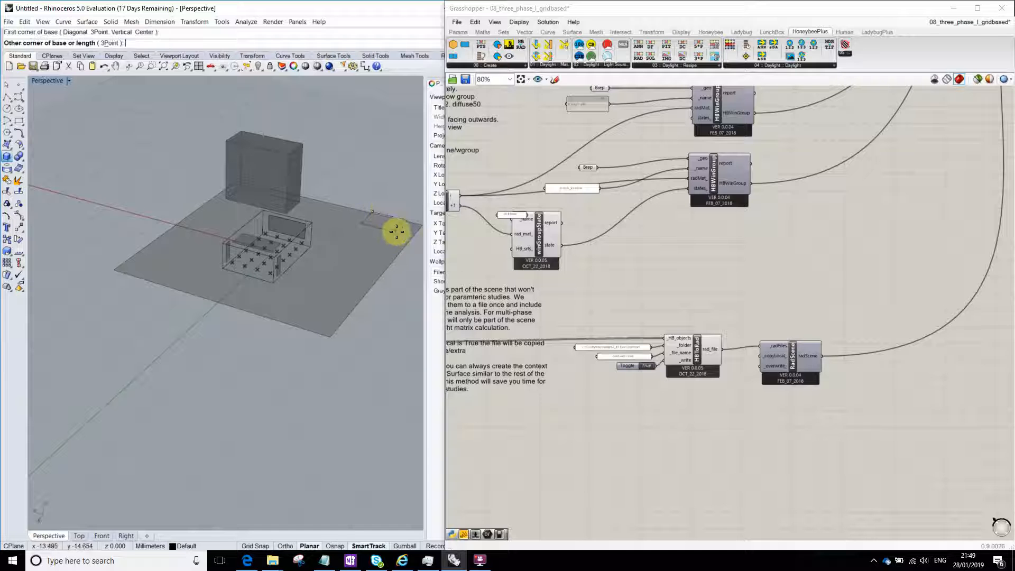
pyautogui.click(396, 230)
pyautogui.click(394, 141)
# Draw a second tall context box at the ground surface's opposite corner, on the other side of the room
pyautogui.rightClick(170, 255)
pyautogui.click(169, 271)
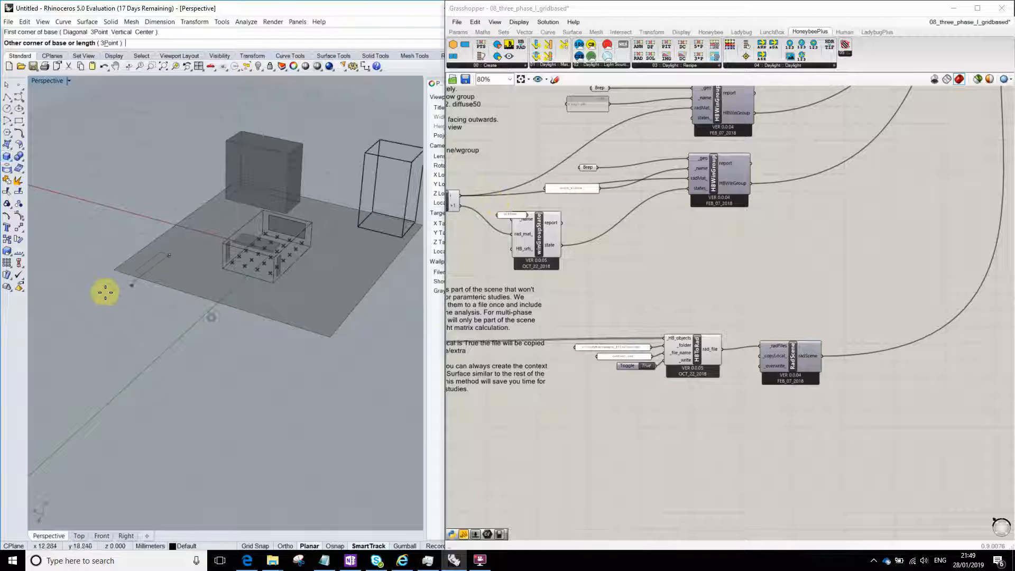
pyautogui.click(86, 271)
pyautogui.click(118, 237)
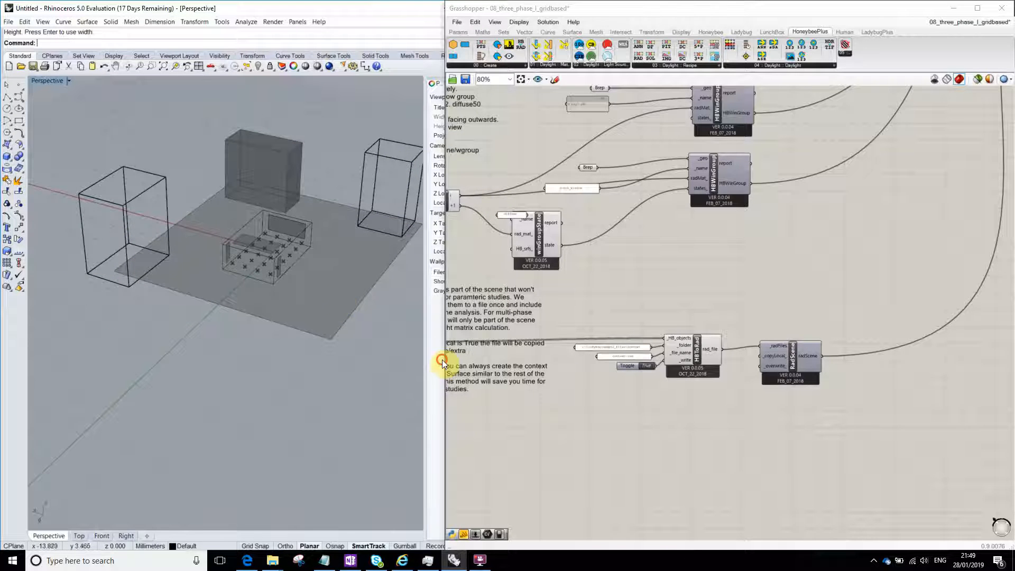
# Draw a third, taller context box at the ground surface's near corner in front of the room
pyautogui.rightClick(363, 307)
pyautogui.click(361, 294)
pyautogui.click(263, 330)
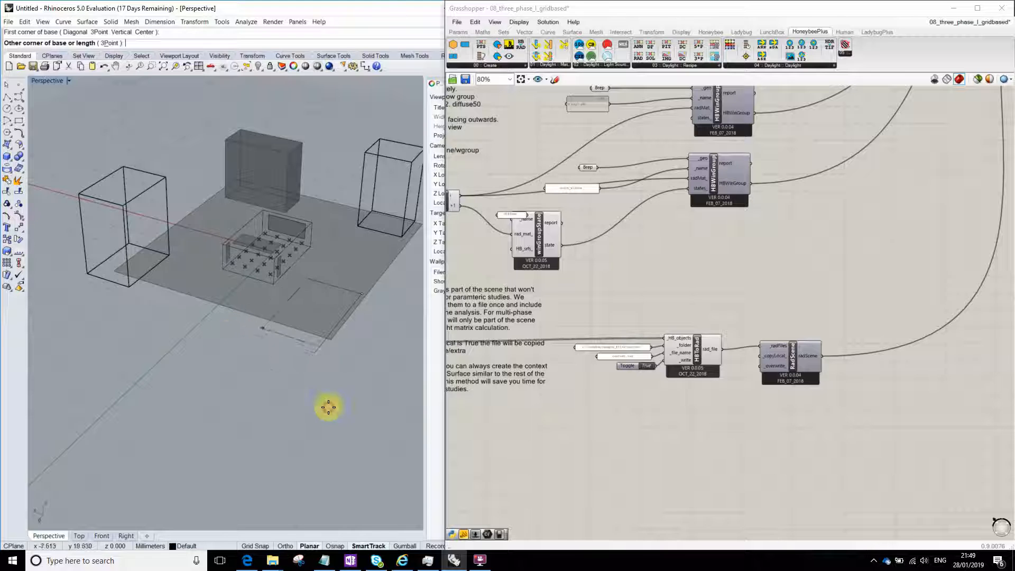
pyautogui.click(316, 204)
pyautogui.moveTo(231, 458); pyautogui.dragTo(203, 366, button='right')
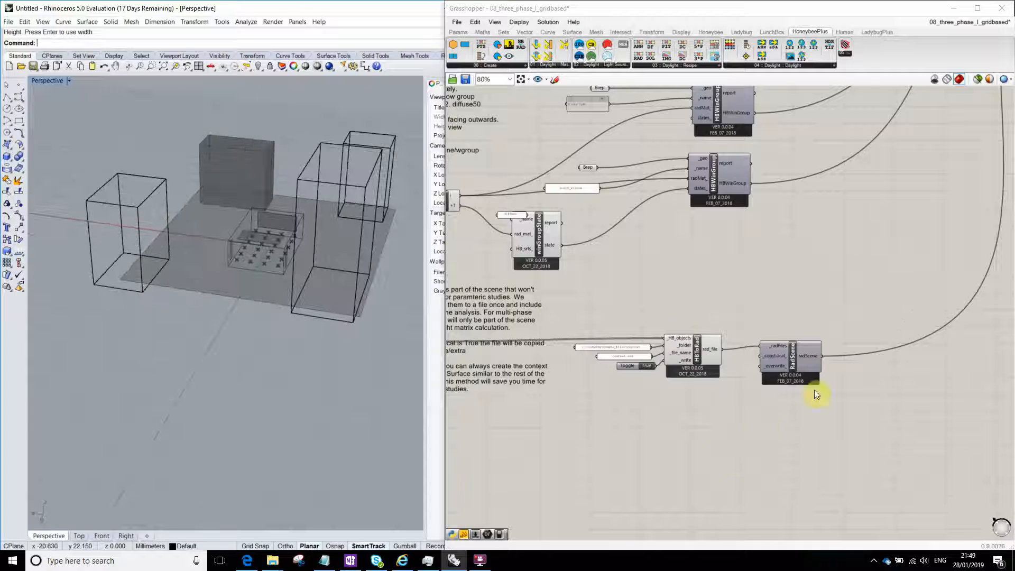
# Trace the geometry and context wires in Grasshopper to where they merge in the Data parameter
pyautogui.scroll(-2, 814, 389)
pyautogui.scroll(-1, 785, 351)
pyautogui.moveTo(735, 369); pyautogui.dragTo(776, 341, button='right')
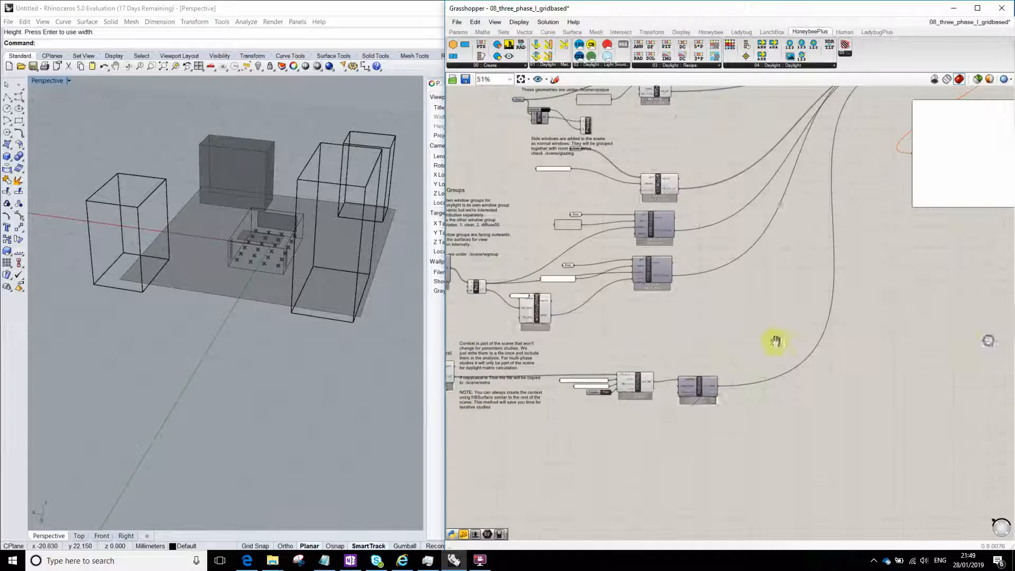
pyautogui.scroll(4, 875, 214)
pyautogui.scroll(1, 729, 303)
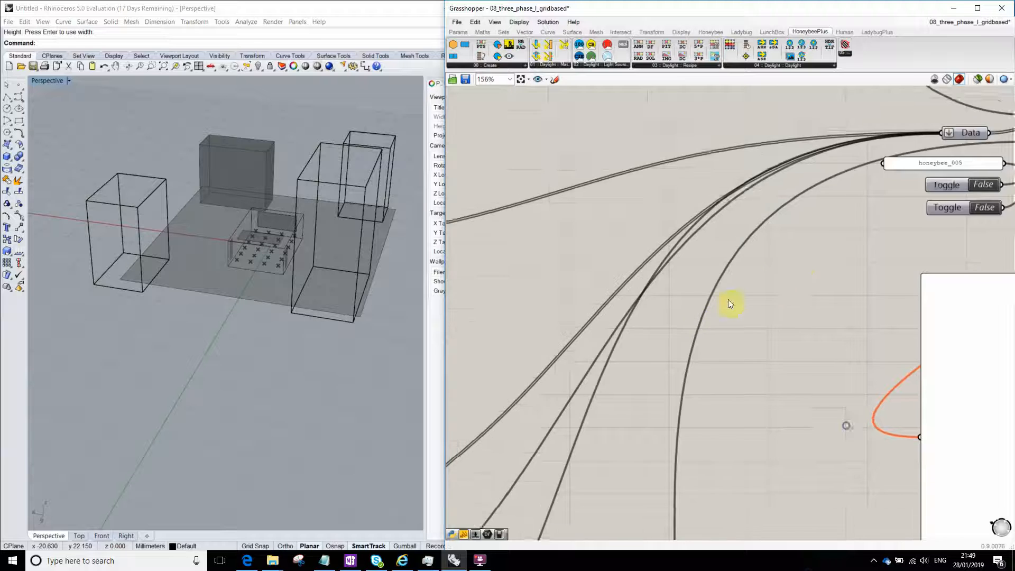
# Move the context's HBToRad and RadScene components with their inputs up above the room's HBSurface component
pyautogui.scroll(-6, 728, 304)
pyautogui.moveTo(644, 460); pyautogui.dragTo(755, 273, button='right')
pyautogui.moveTo(598, 322); pyautogui.dragTo(749, 376)
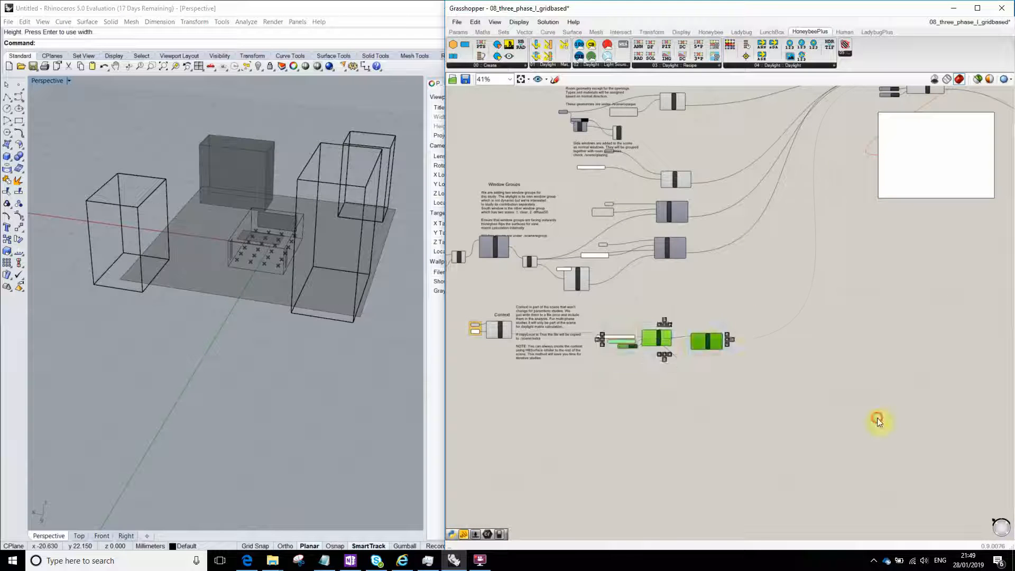
pyautogui.moveTo(706, 341); pyautogui.dragTo(665, 142)
pyautogui.scroll(-5, 668, 135)
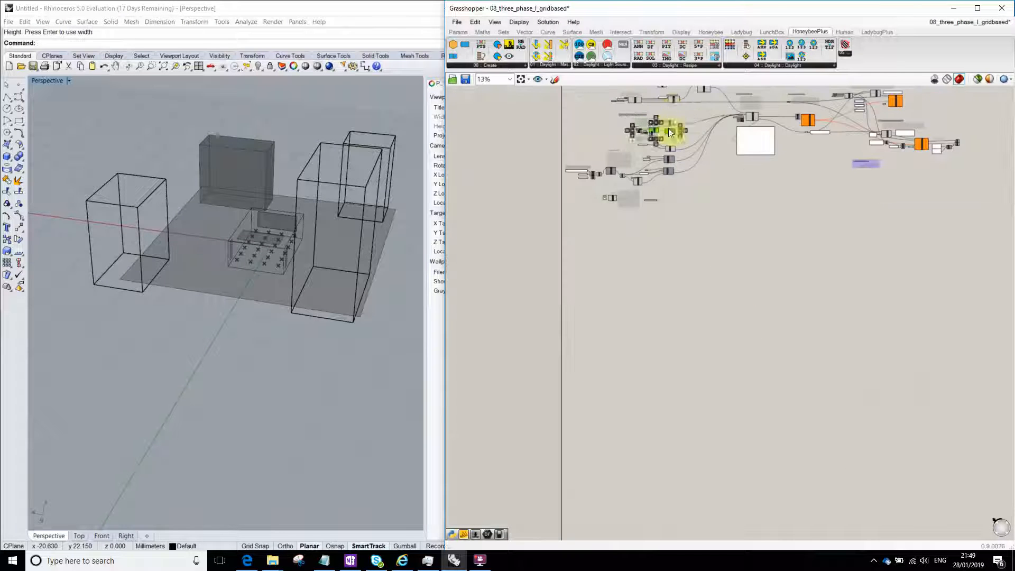
pyautogui.scroll(4, 667, 110)
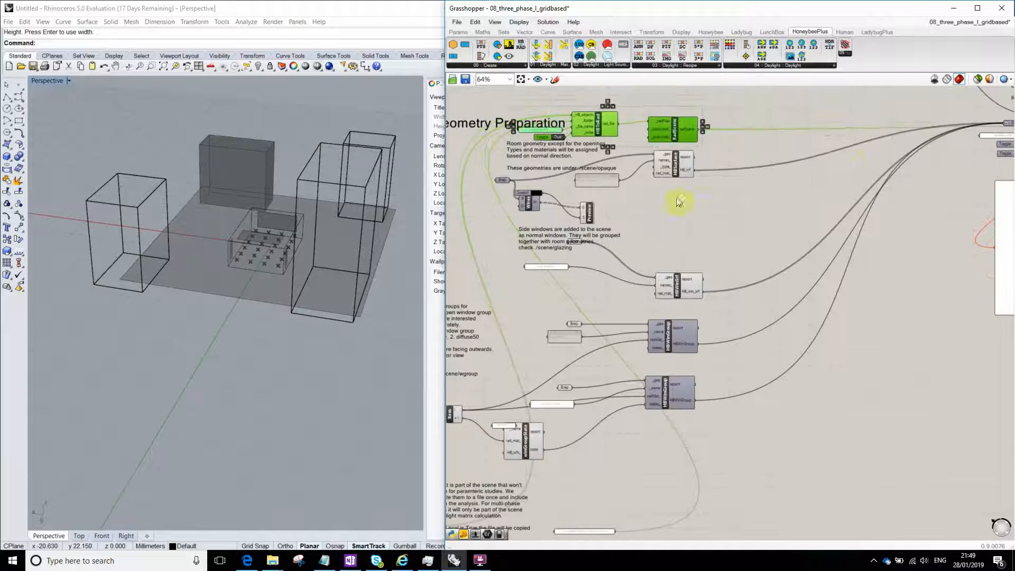
pyautogui.scroll(3, 679, 202)
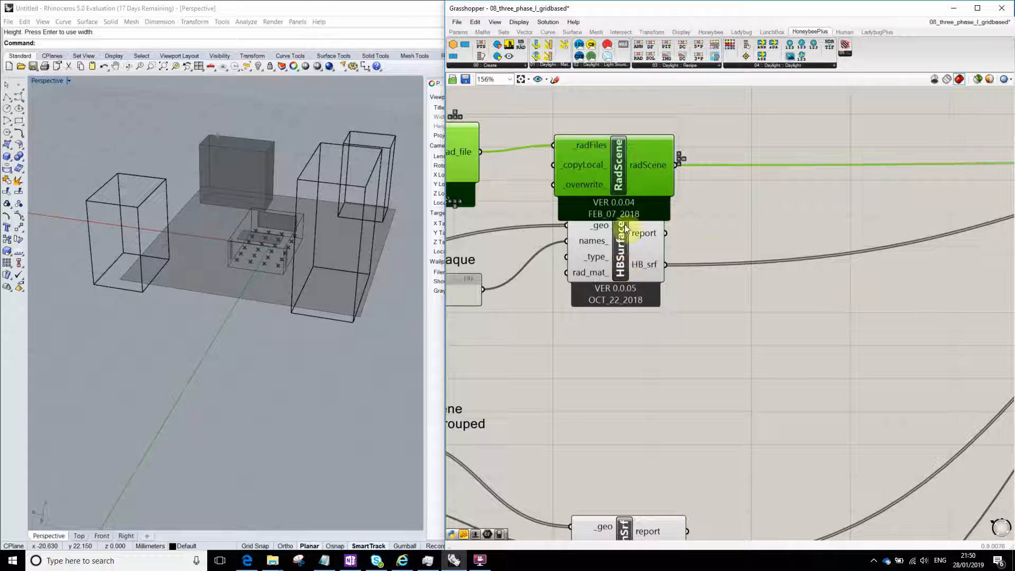
# Move the HBToRad and RadScene components back down to the context section below the window groups
pyautogui.moveTo(880, 279); pyautogui.dragTo(805, 284, button='right')
pyautogui.scroll(-3, 647, 211)
pyautogui.scroll(3, 635, 219)
pyautogui.scroll(-3, 662, 258)
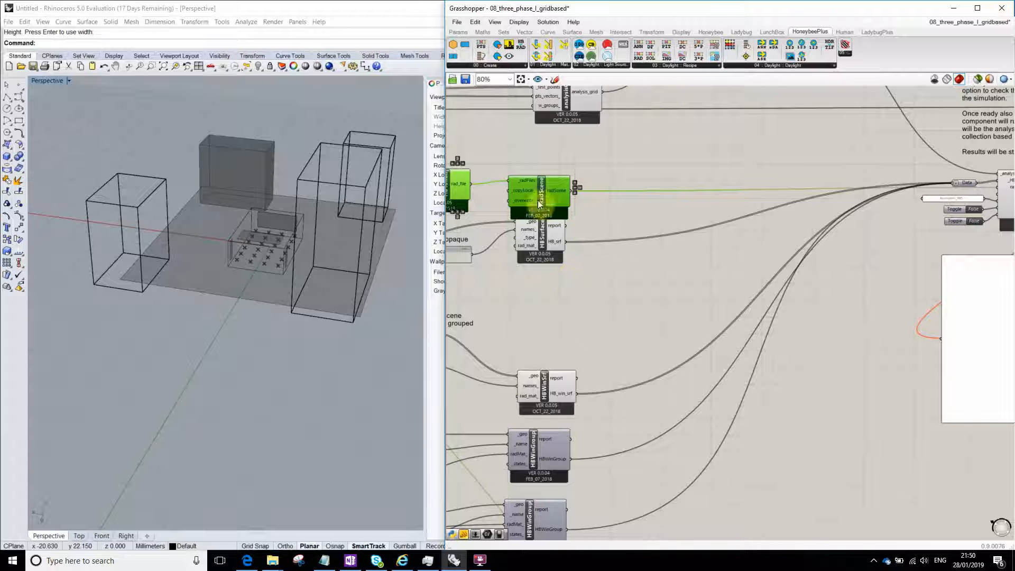
pyautogui.moveTo(537, 199); pyautogui.dragTo(570, 452)
pyautogui.scroll(-3, 548, 191)
pyautogui.scroll(3, 566, 450)
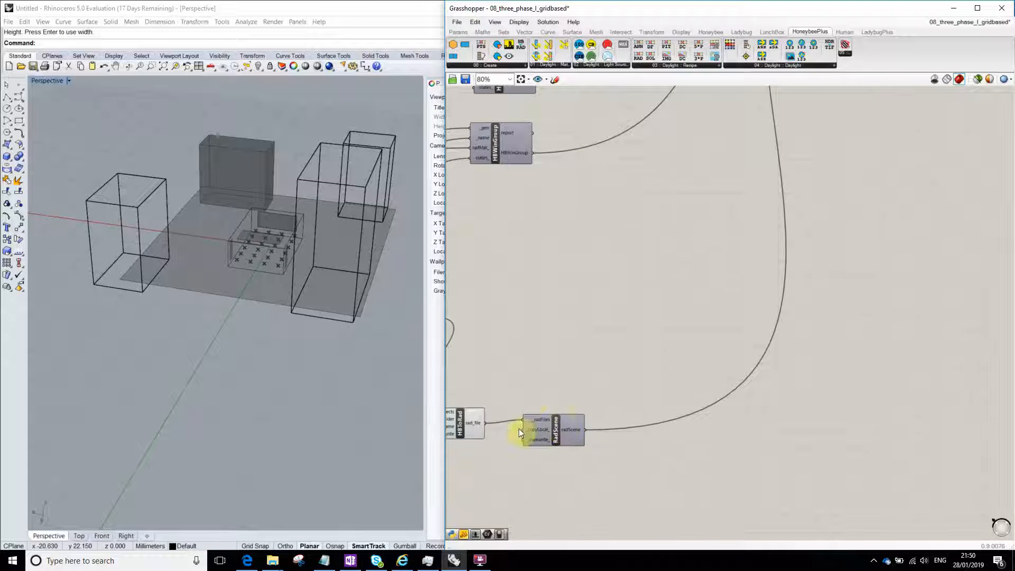
pyautogui.moveTo(528, 411); pyautogui.dragTo(648, 369, button='right')
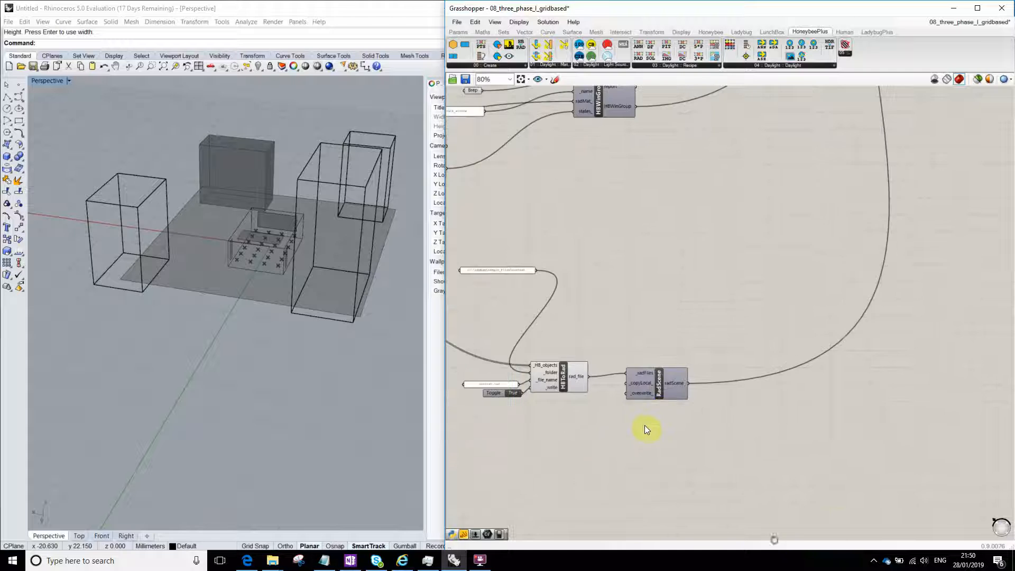
# Compare the context's HBToRad and RadScene setup with the room's HBSurface component across the definition
pyautogui.moveTo(645, 425); pyautogui.dragTo(706, 435, button='right')
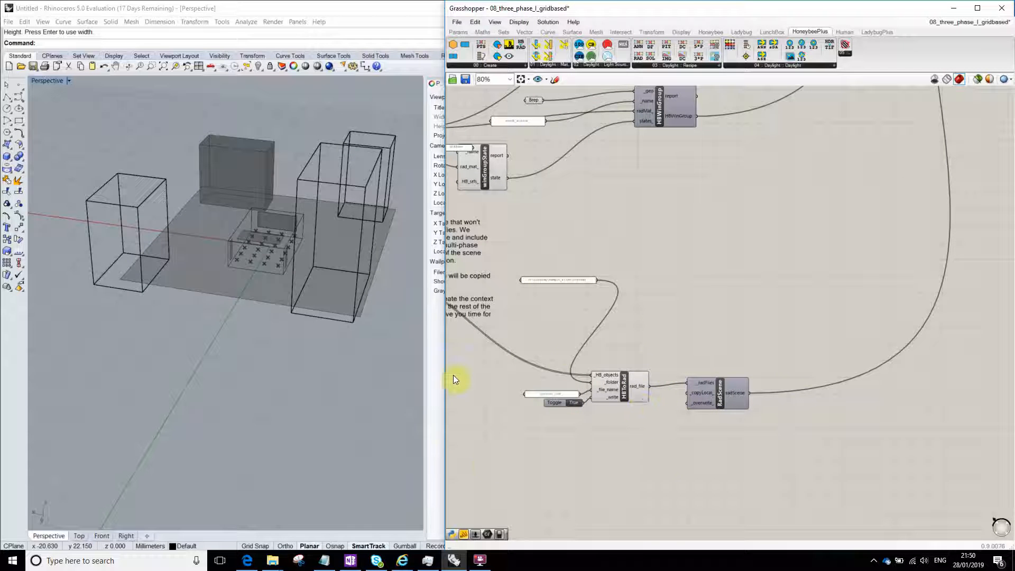
pyautogui.moveTo(642, 90); pyautogui.dragTo(645, 458, button='right')
pyautogui.moveTo(668, 163); pyautogui.dragTo(643, 399, button='right')
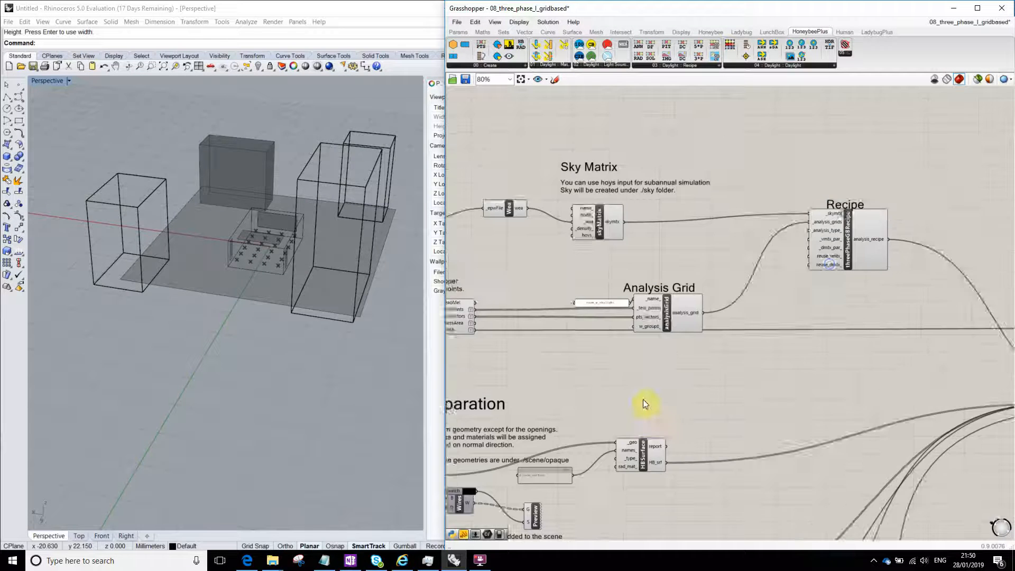
pyautogui.moveTo(630, 439); pyautogui.dragTo(630, 288, button='right')
pyautogui.scroll(5, 630, 292)
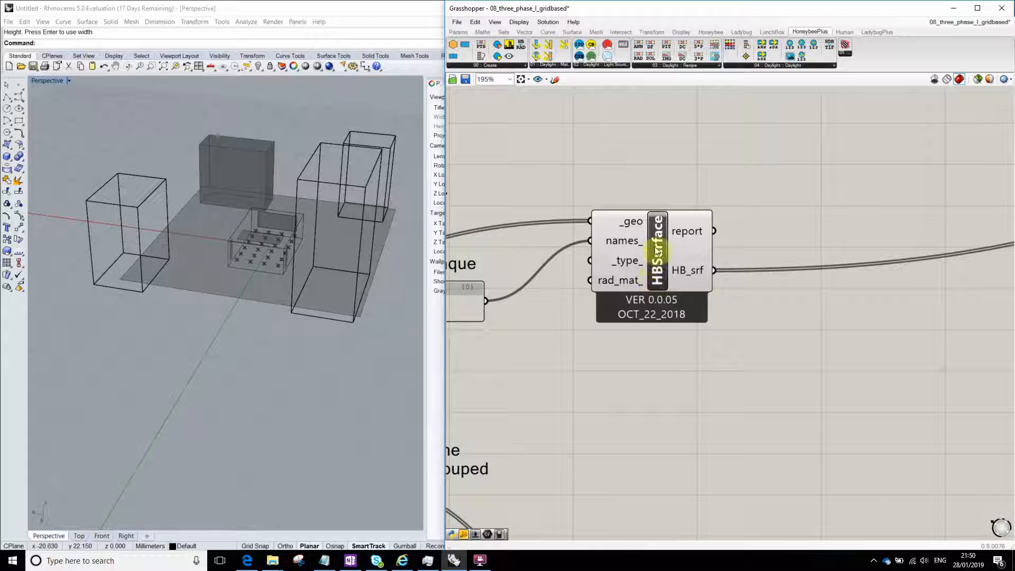
pyautogui.scroll(-5, 659, 259)
pyautogui.scroll(-4, 680, 340)
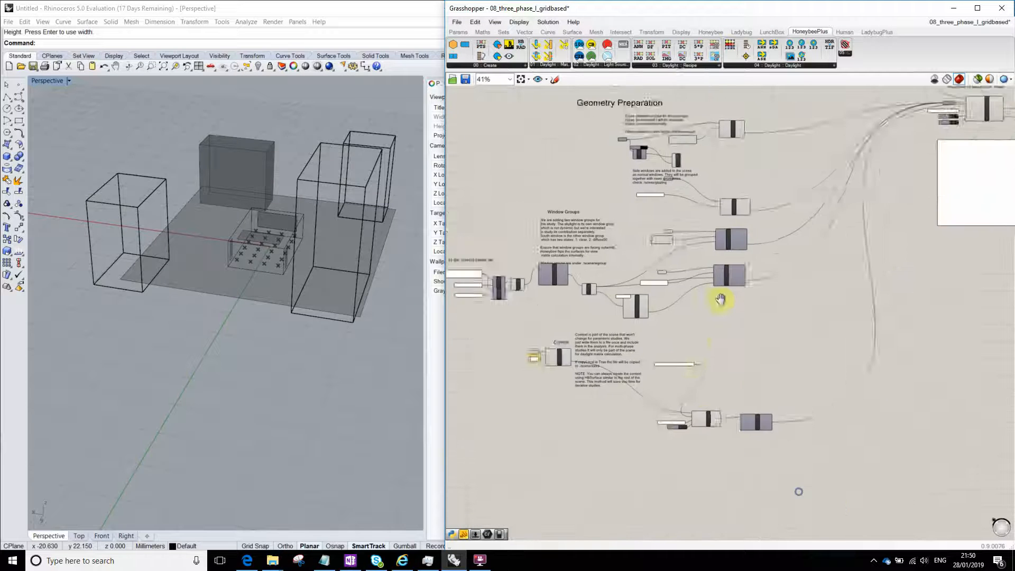
pyautogui.scroll(2, 721, 299)
# Delete the drawn context boxes around the room in the Rhino viewport
pyautogui.click(336, 196)
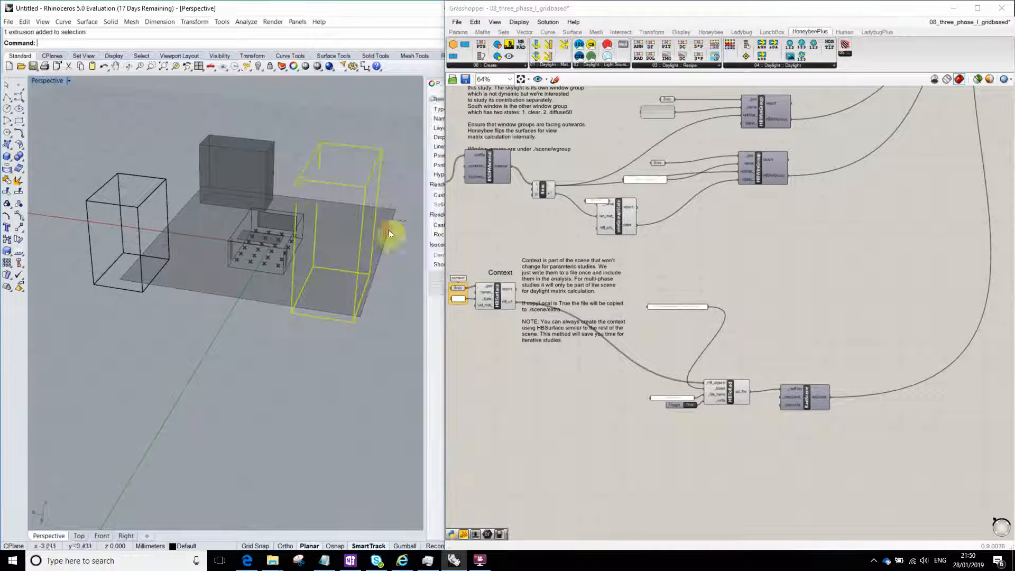
pyautogui.press('Delete')
pyautogui.moveTo(50, 173); pyautogui.dragTo(341, 378)
pyautogui.press('Delete')
# Rearrange the context's HBToRad component, its file name panel and write toggle, and place its folder path panel beside its inputs
pyautogui.moveTo(710, 454); pyautogui.dragTo(461, 189, button='right')
pyautogui.scroll(4, 699, 263)
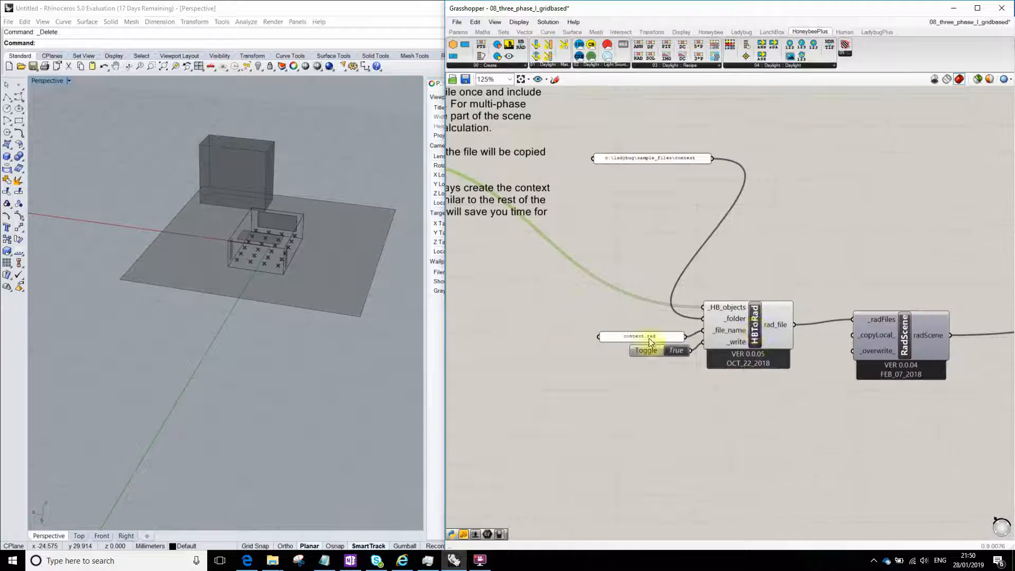
pyautogui.moveTo(925, 400); pyautogui.dragTo(911, 415, button='right')
pyautogui.moveTo(707, 286)
pyautogui.mouseDown(button='right')
pyautogui.moveTo(703, 365)
pyautogui.moveTo(692, 289)
pyautogui.mouseUp(button='right')
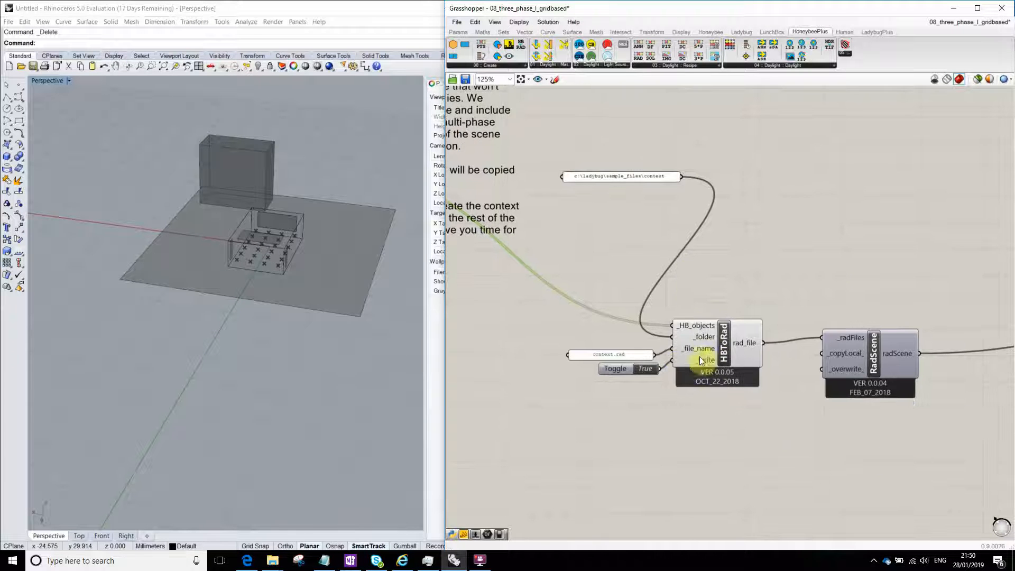
pyautogui.moveTo(718, 337); pyautogui.dragTo(741, 324)
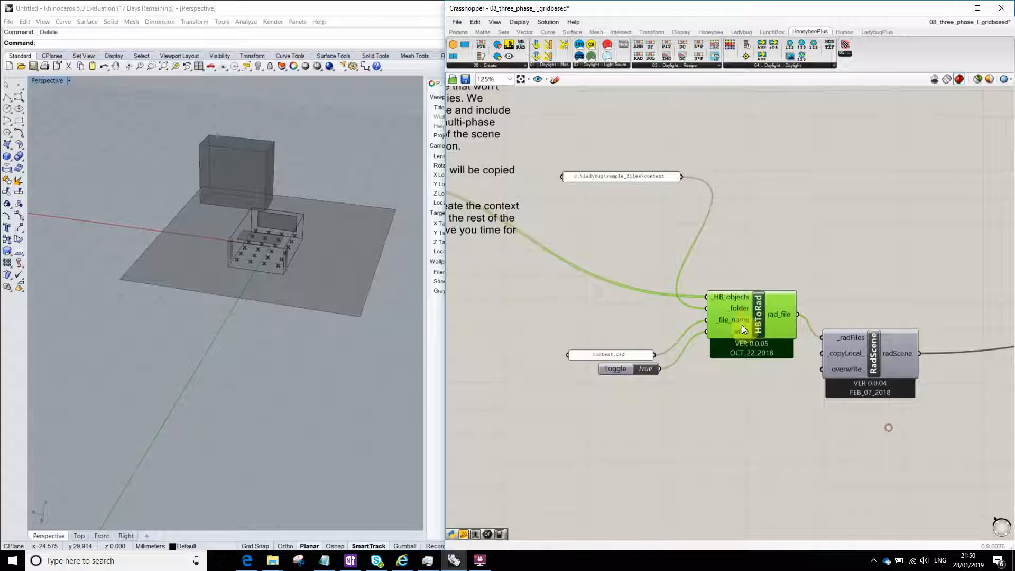
pyautogui.moveTo(527, 340); pyautogui.dragTo(561, 369)
pyautogui.click(670, 352)
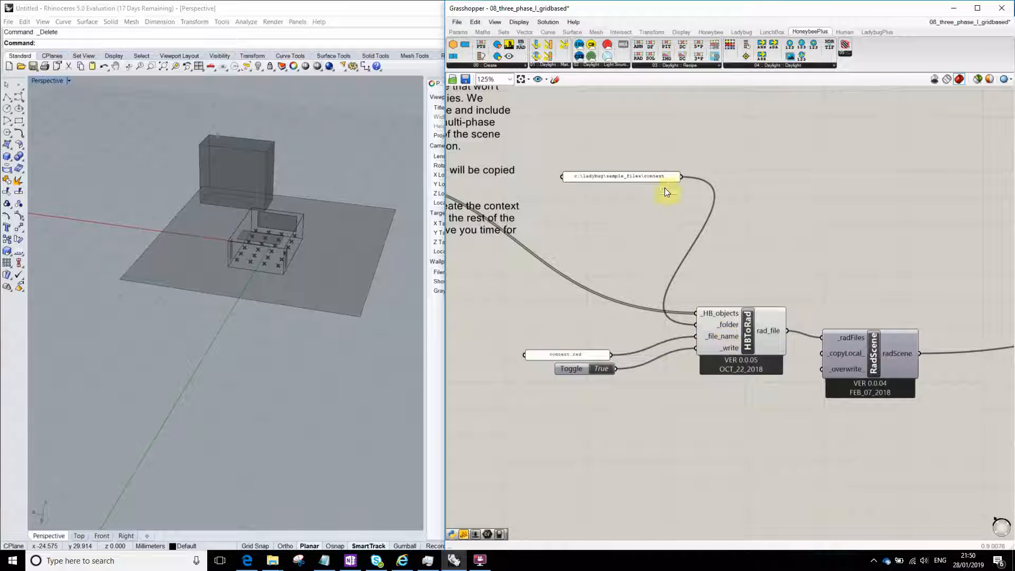
pyautogui.moveTo(663, 177); pyautogui.dragTo(661, 174, button='right')
pyautogui.moveTo(742, 221); pyautogui.dragTo(577, 304)
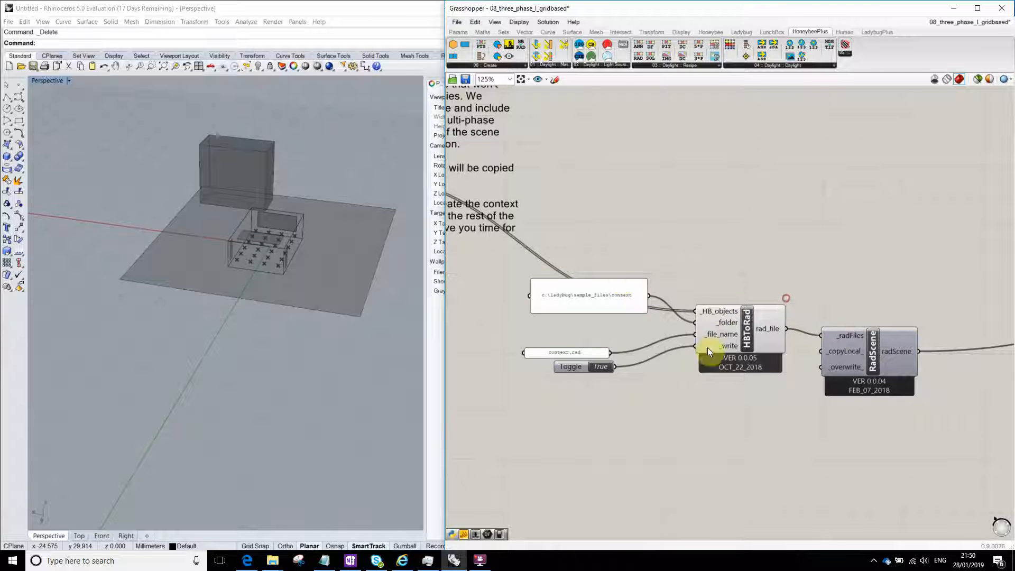
pyautogui.moveTo(723, 357); pyautogui.dragTo(697, 254, button='right')
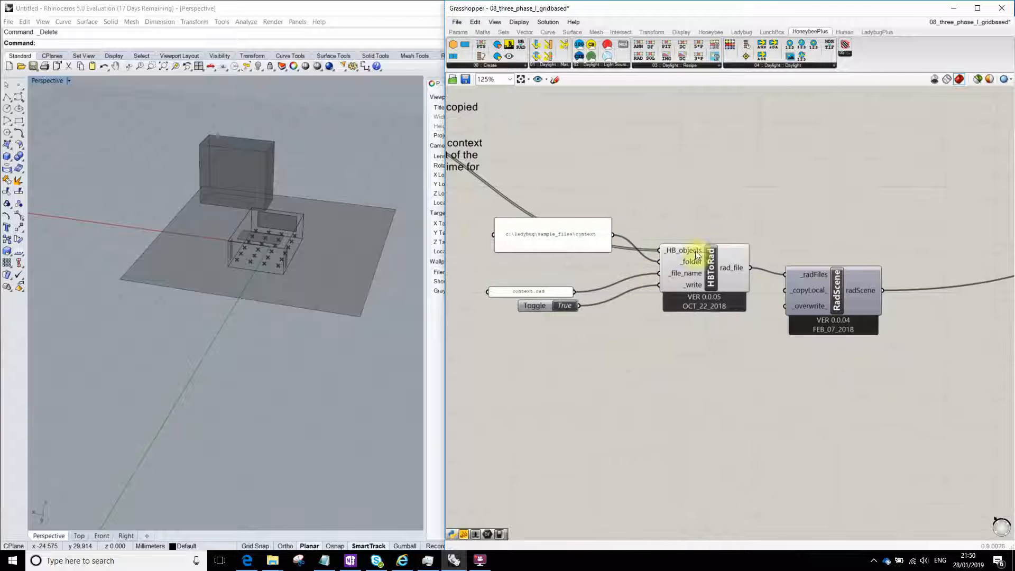
pyautogui.rightClick(646, 316)
pyautogui.click(827, 262)
# Move the side windows' HBWinSrf component closer to its inputs and inspect its rad_mat_ input description
pyautogui.scroll(-5, 641, 256)
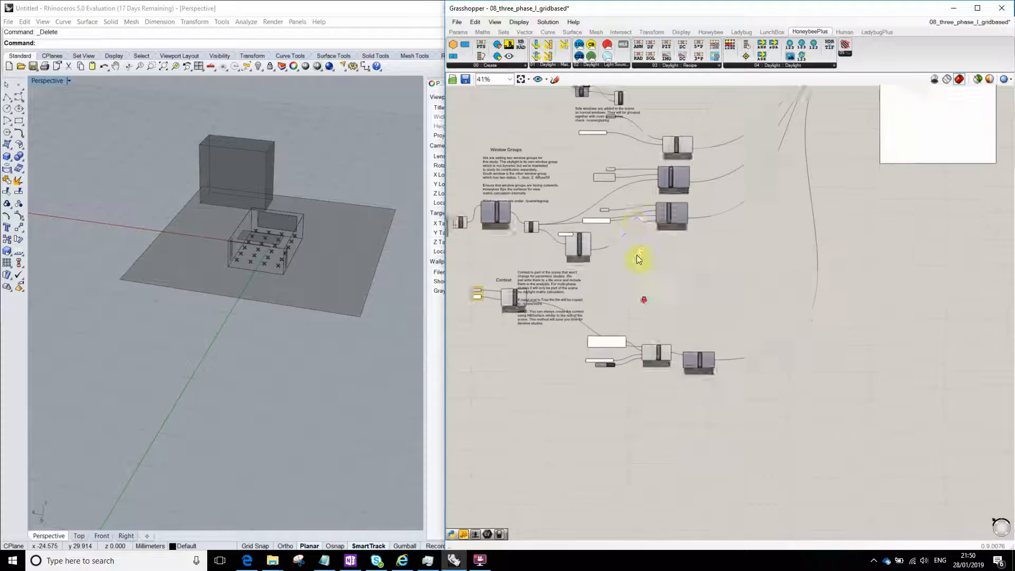
pyautogui.scroll(5, 638, 261)
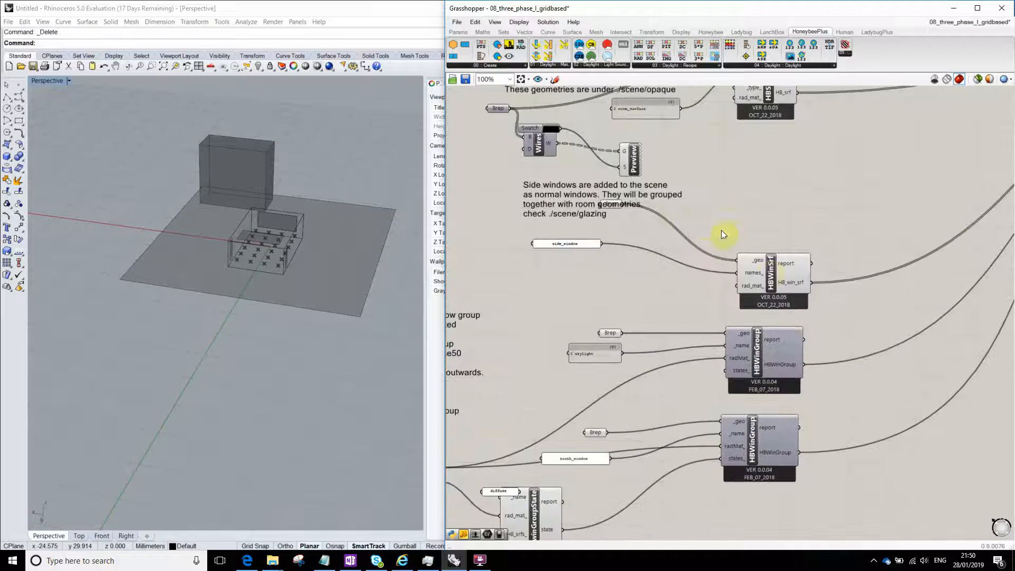
pyautogui.scroll(-2, 735, 290)
pyautogui.click(739, 169)
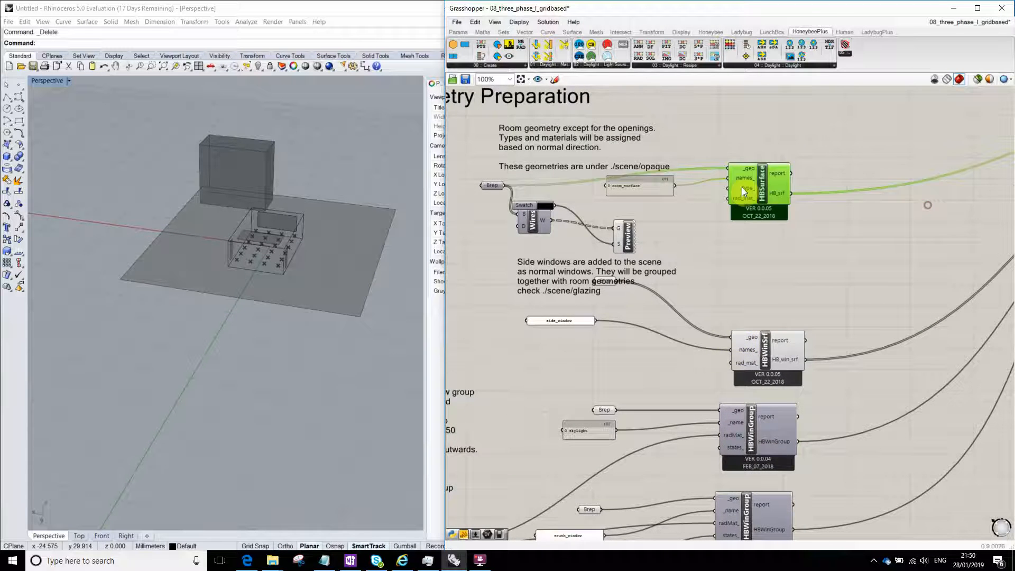
pyautogui.scroll(2, 875, 260)
pyautogui.moveTo(874, 261); pyautogui.dragTo(875, 177, button='right')
pyautogui.moveTo(748, 206); pyautogui.dragTo(713, 191)
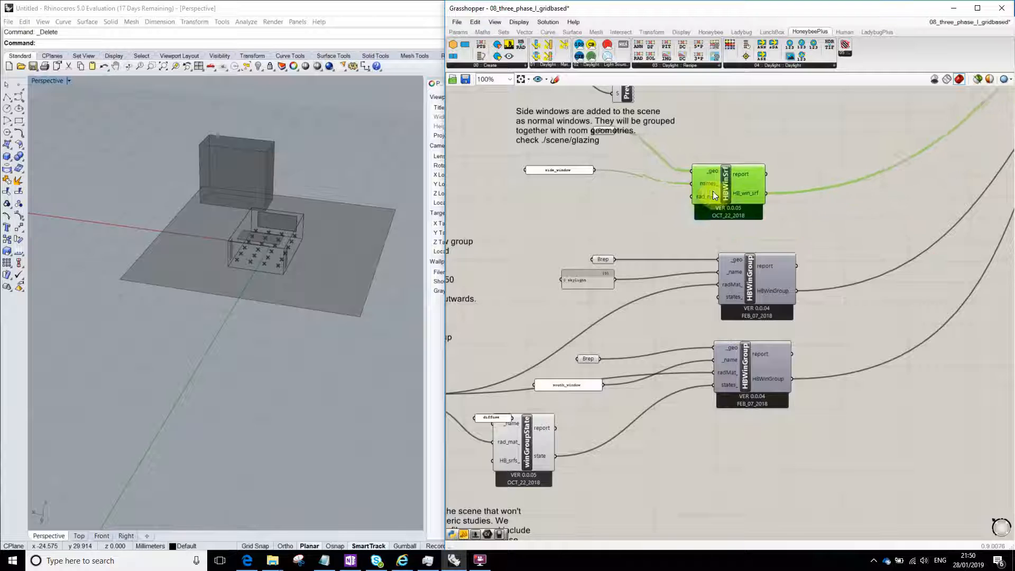
pyautogui.scroll(3, 727, 181)
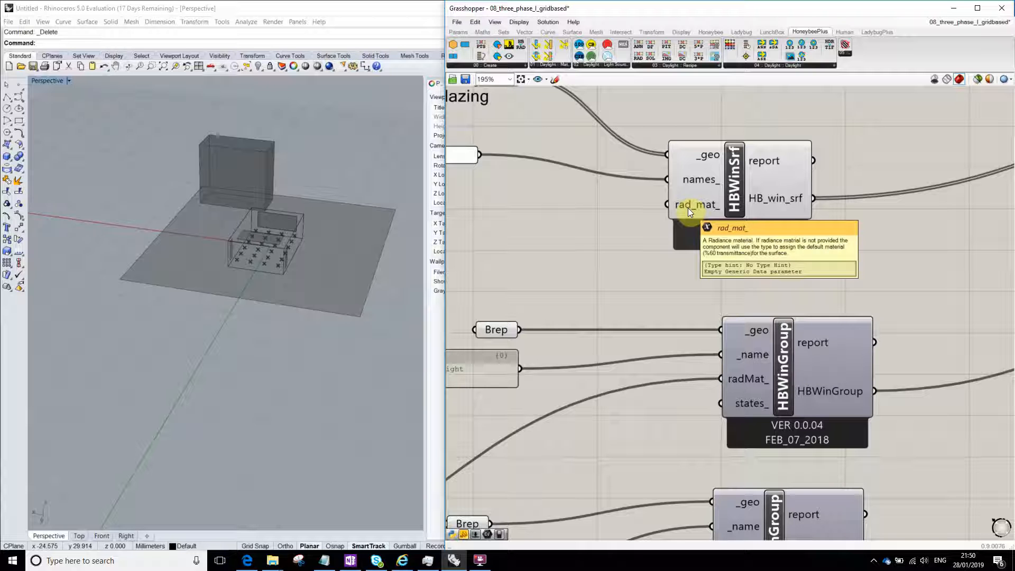
# Move the skylight's name panel and Brep parameter closer to the skylight's HBWinGroup component
pyautogui.moveTo(569, 312); pyautogui.dragTo(645, 236, button='right')
pyautogui.scroll(-3, 645, 236)
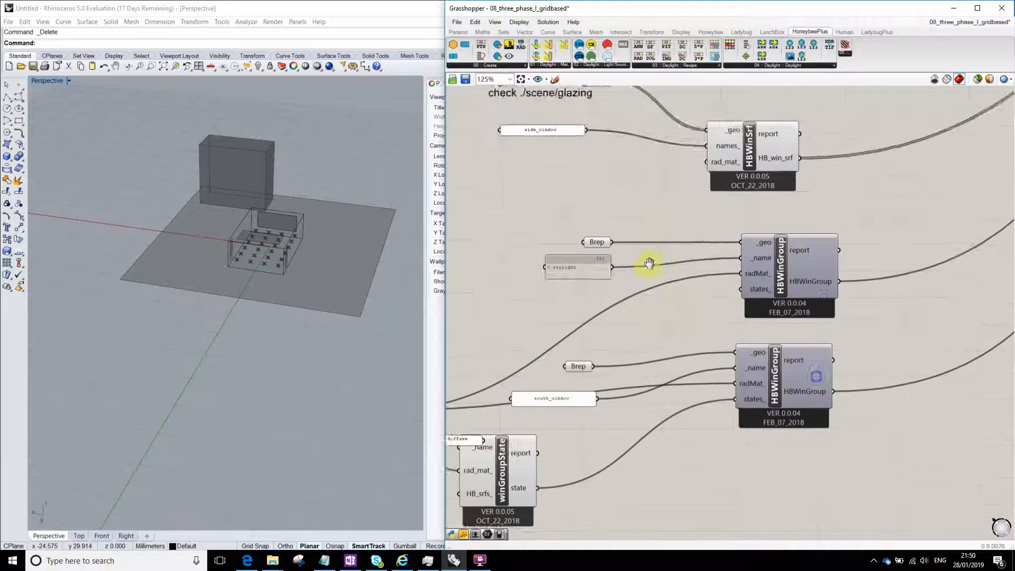
pyautogui.click(578, 233)
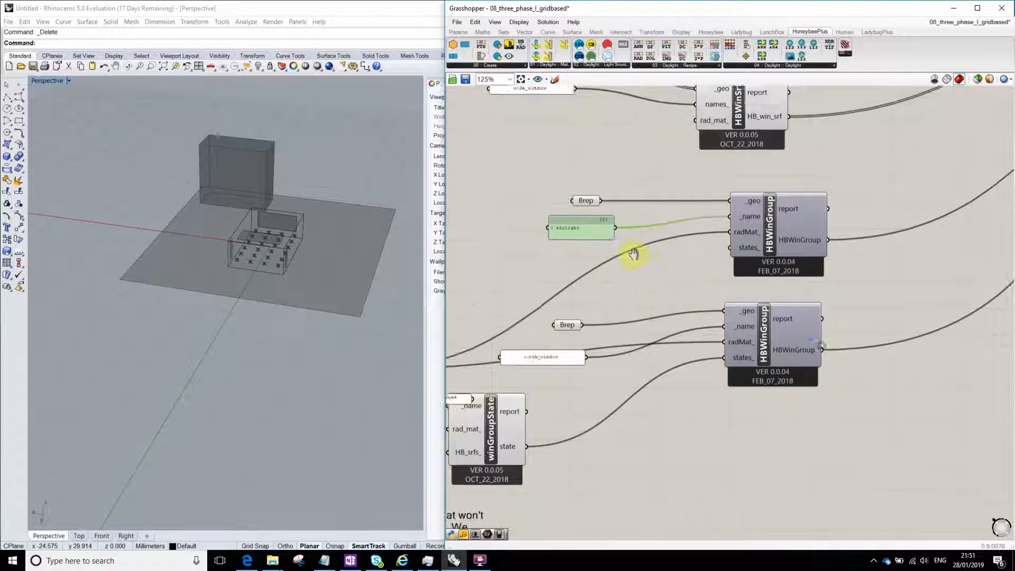
pyautogui.moveTo(635, 255); pyautogui.dragTo(581, 225, button='right')
pyautogui.moveTo(540, 188); pyautogui.dragTo(558, 188)
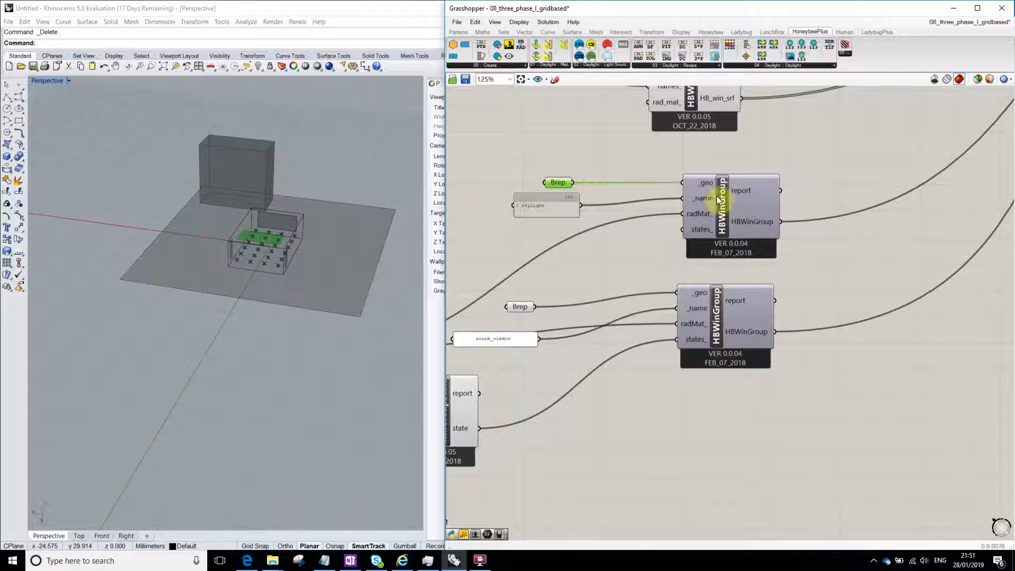
# Highlight the skylight's Brep parameter and examine its surface up close in the Rhino room model
pyautogui.click(632, 237)
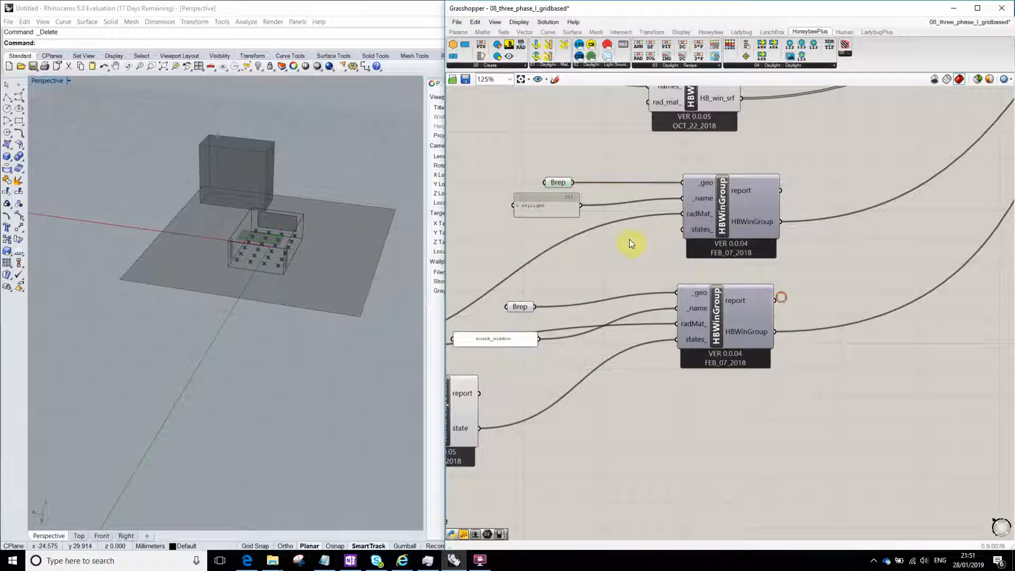
pyautogui.click(557, 183)
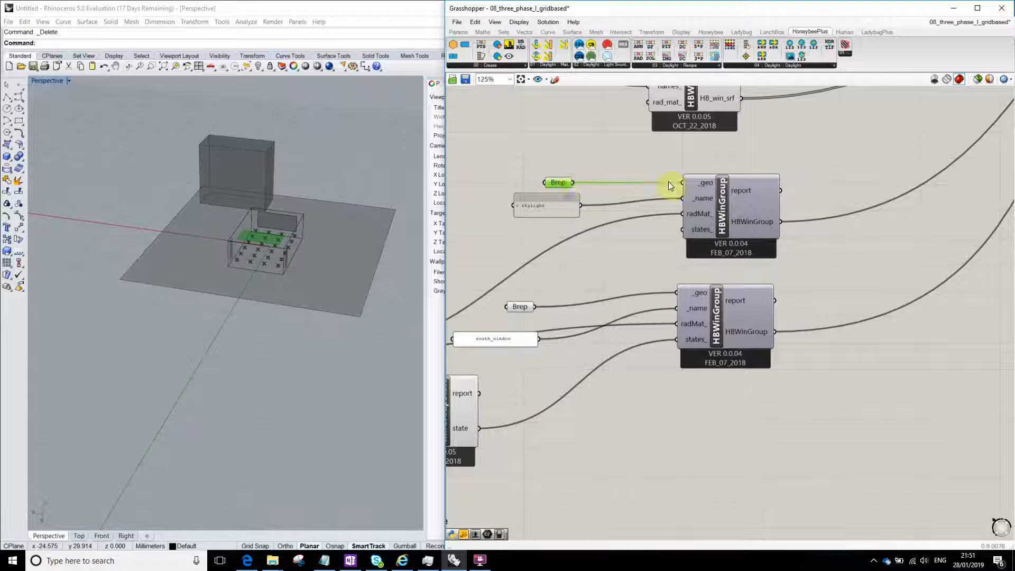
pyautogui.click(559, 182)
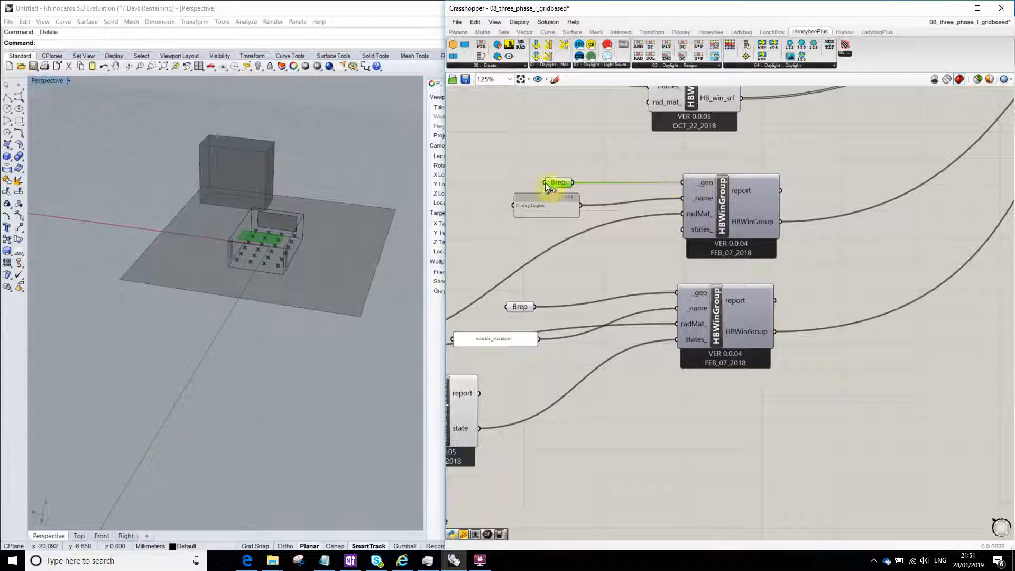
pyautogui.scroll(5, 272, 259)
pyautogui.scroll(2, 272, 259)
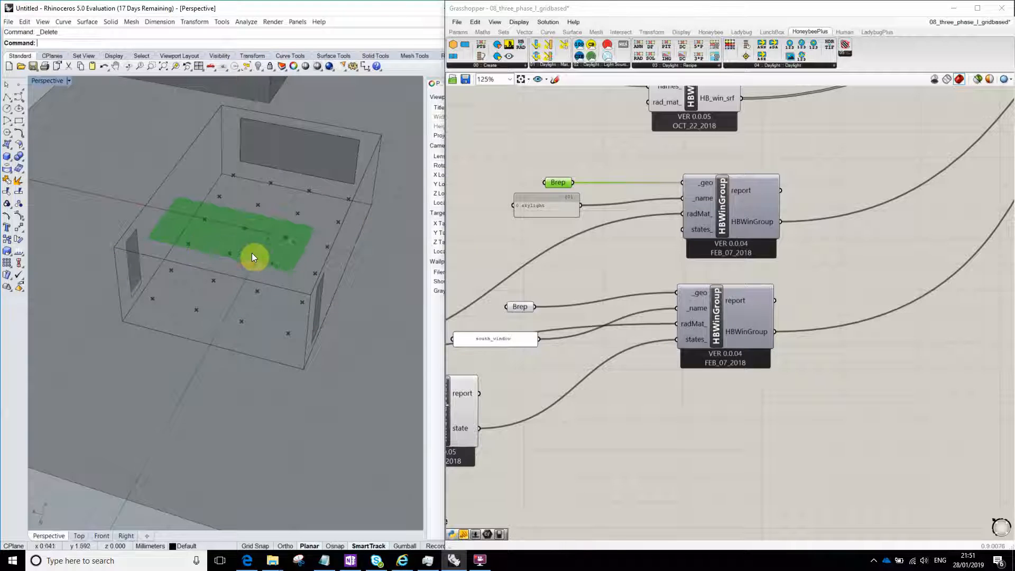
pyautogui.moveTo(252, 258); pyautogui.dragTo(310, 246, button='right')
# Move the south window's Brep parameter closer to its HBWinGroup component and adjust the skylight's Brep position
pyautogui.moveTo(639, 261); pyautogui.dragTo(678, 224, button='right')
pyautogui.moveTo(563, 273); pyautogui.dragTo(596, 267)
pyautogui.moveTo(646, 220); pyautogui.dragTo(628, 228, button='right')
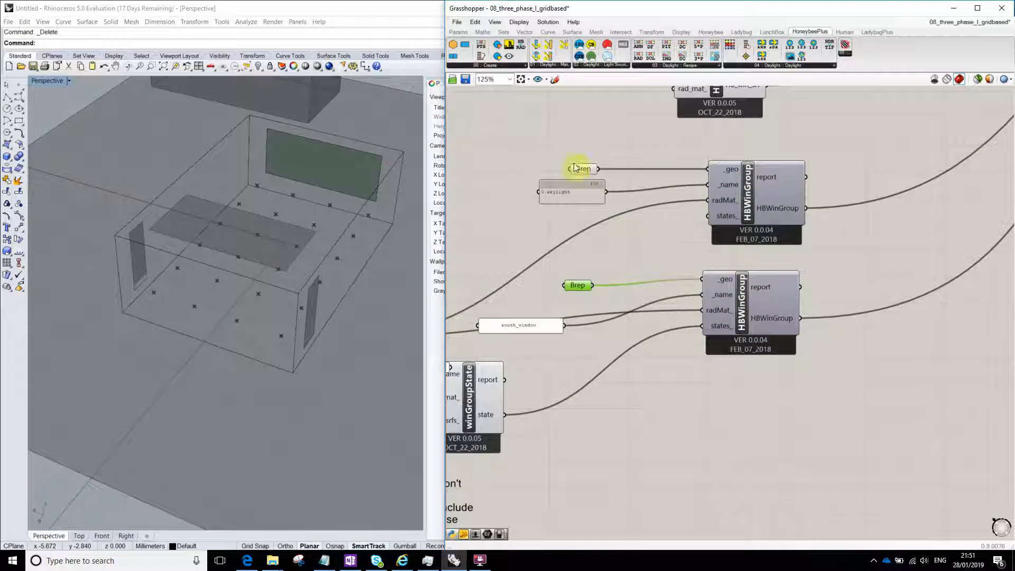
pyautogui.moveTo(575, 167)
pyautogui.mouseDown()
pyautogui.moveTo(565, 162)
pyautogui.moveTo(567, 183)
pyautogui.moveTo(582, 178)
pyautogui.mouseUp()
# Trace the window groups' materials back through the Item and BSDFMaterial components to the XML file path panels
pyautogui.moveTo(623, 233); pyautogui.dragTo(685, 215, button='right')
pyautogui.scroll(-2, 684, 214)
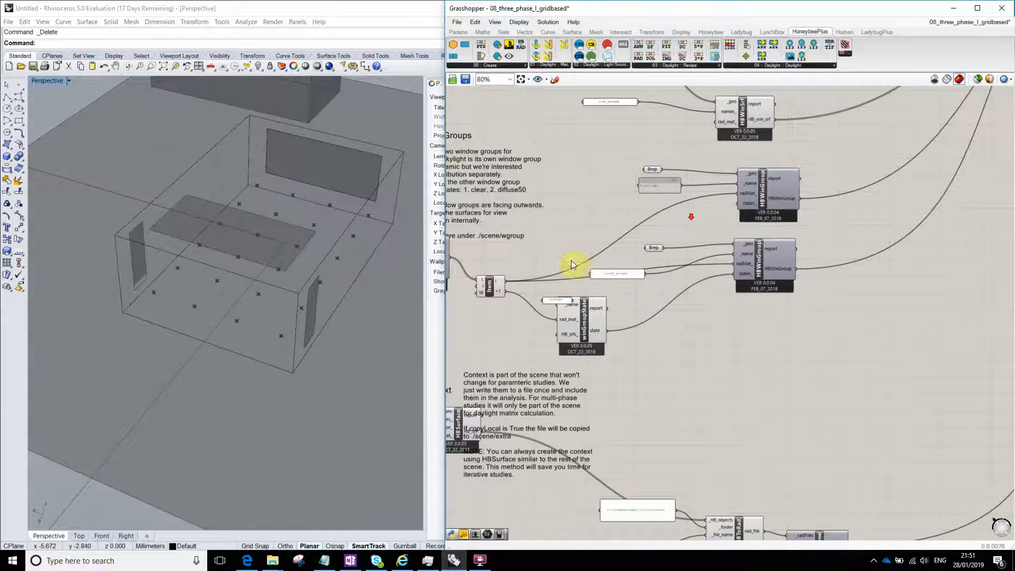
pyautogui.scroll(-1, 571, 261)
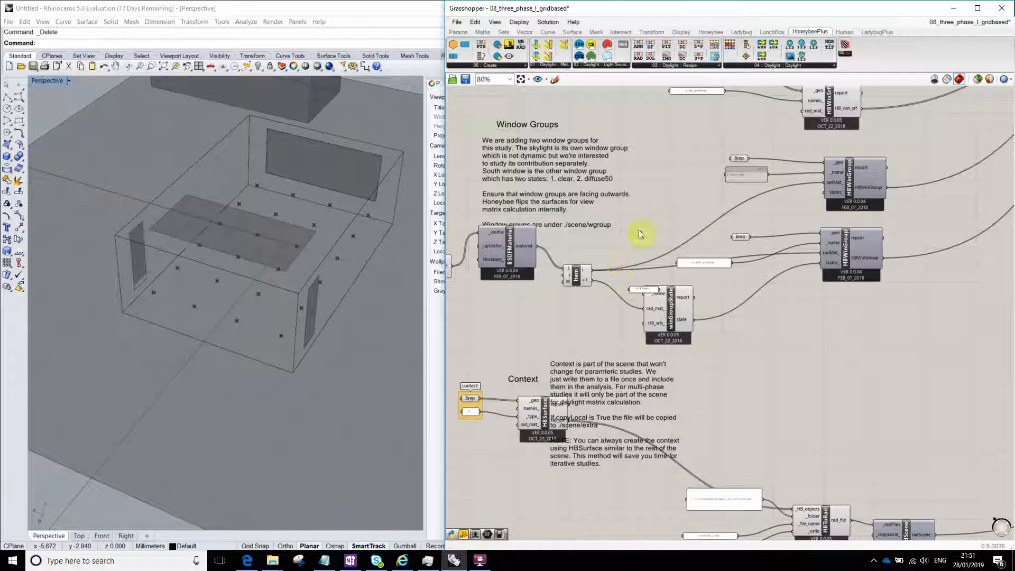
pyautogui.moveTo(455, 265); pyautogui.dragTo(653, 260, button='right')
pyautogui.scroll(3, 688, 301)
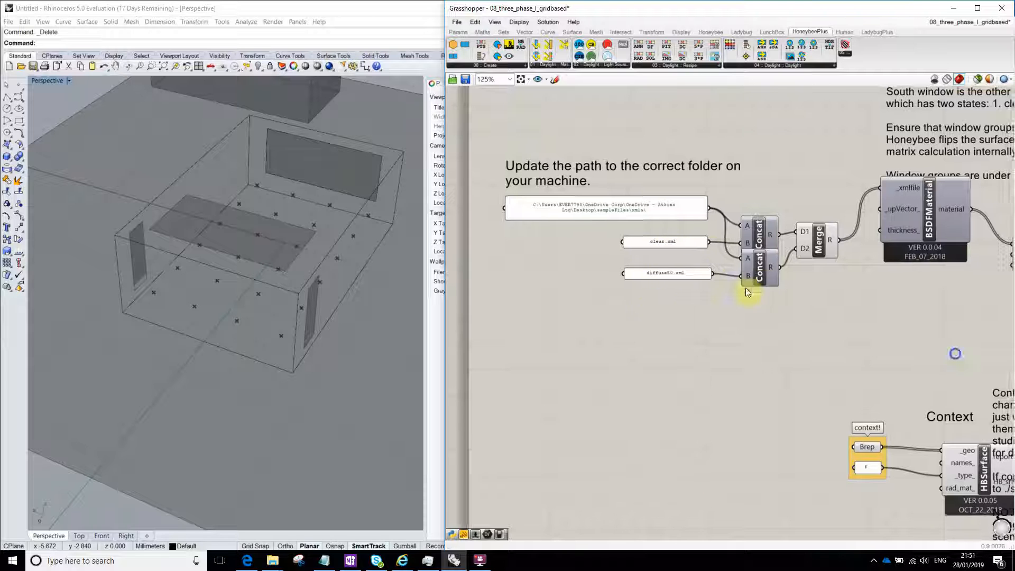
pyautogui.moveTo(851, 286); pyautogui.dragTo(665, 285, button='right')
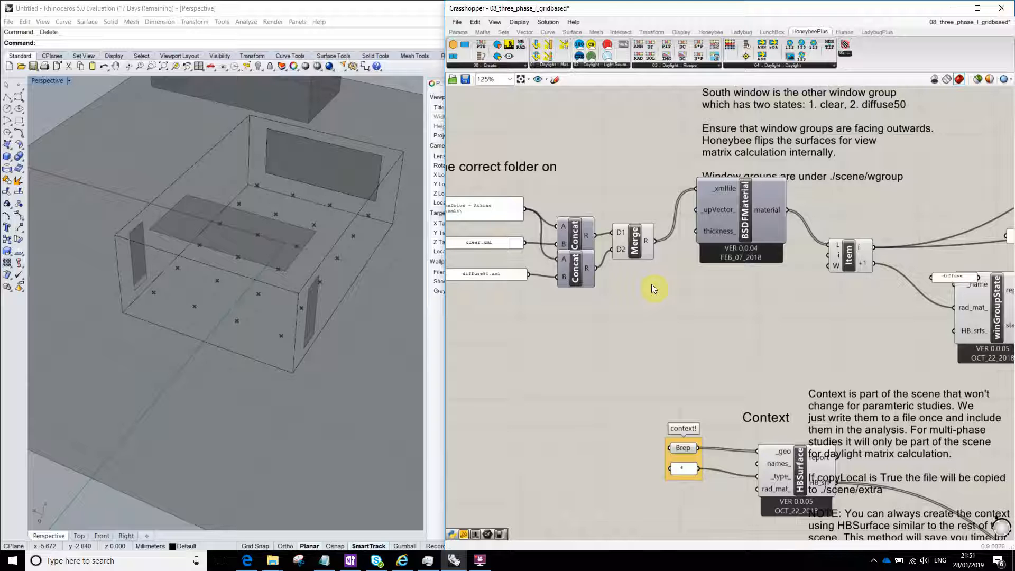
pyautogui.moveTo(621, 294); pyautogui.dragTo(678, 339, button='right')
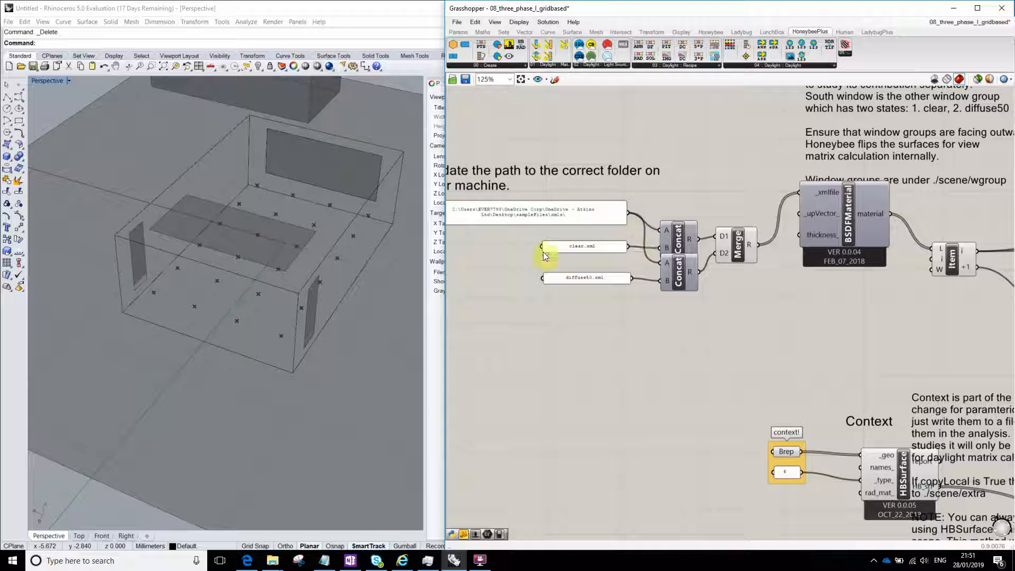
# Move the clear.xml panel slightly away from its Concat component and inspect the two XML file name panels
pyautogui.moveTo(577, 247); pyautogui.dragTo(560, 249)
pyautogui.scroll(3, 559, 250)
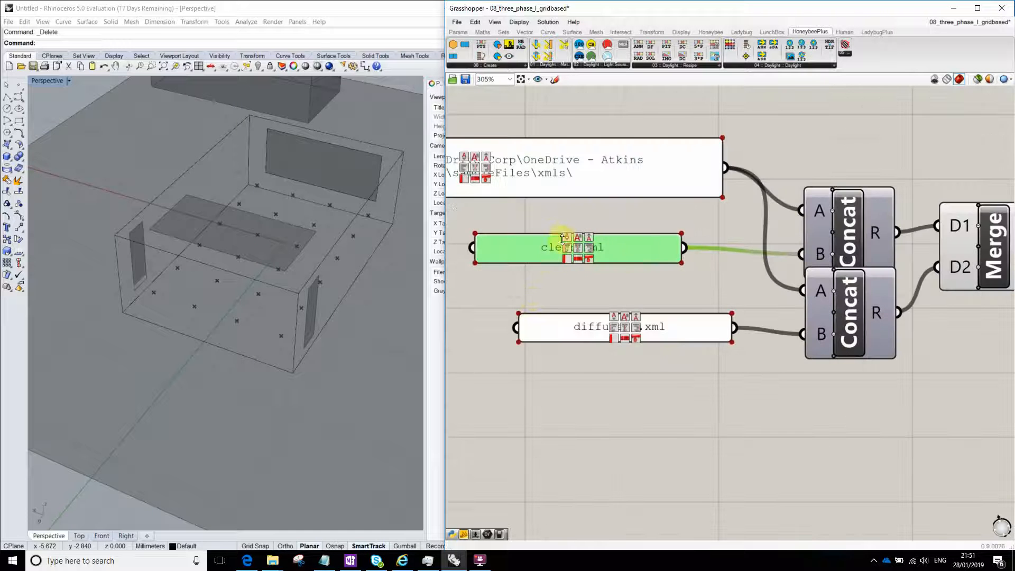
pyautogui.scroll(-1, 560, 359)
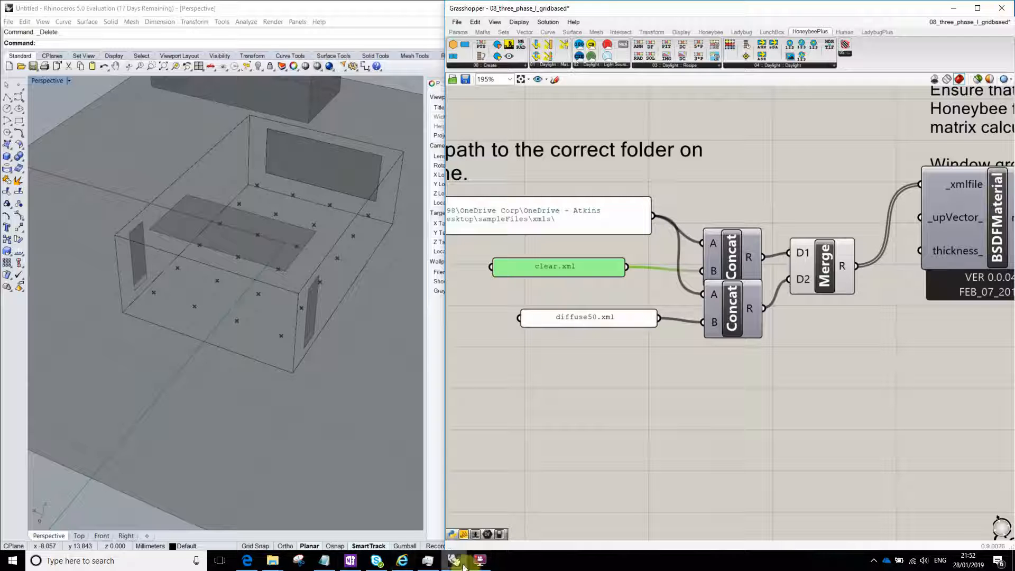
# Switch to the OneNote Quick Notes page and open its bcl.nrel.gov BSDF search link in the browser
pyautogui.click(358, 564)
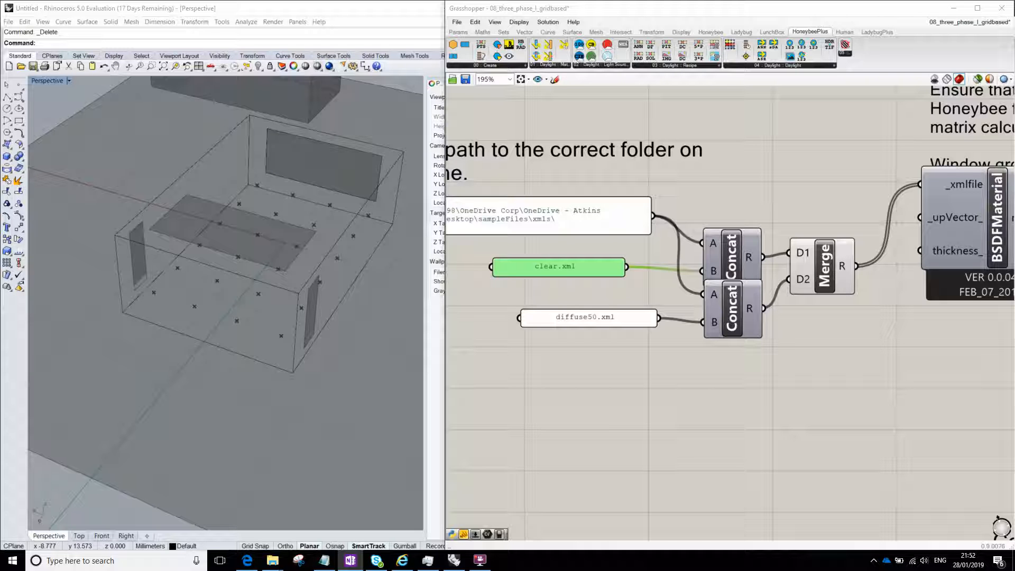
pyautogui.hotkey('alt', 'Tab')
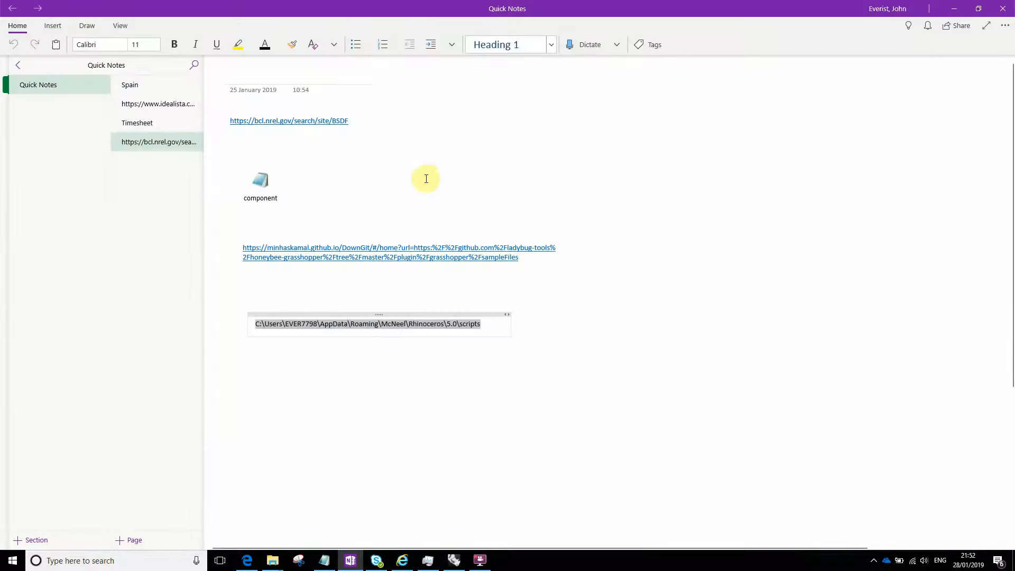
pyautogui.click(446, 158)
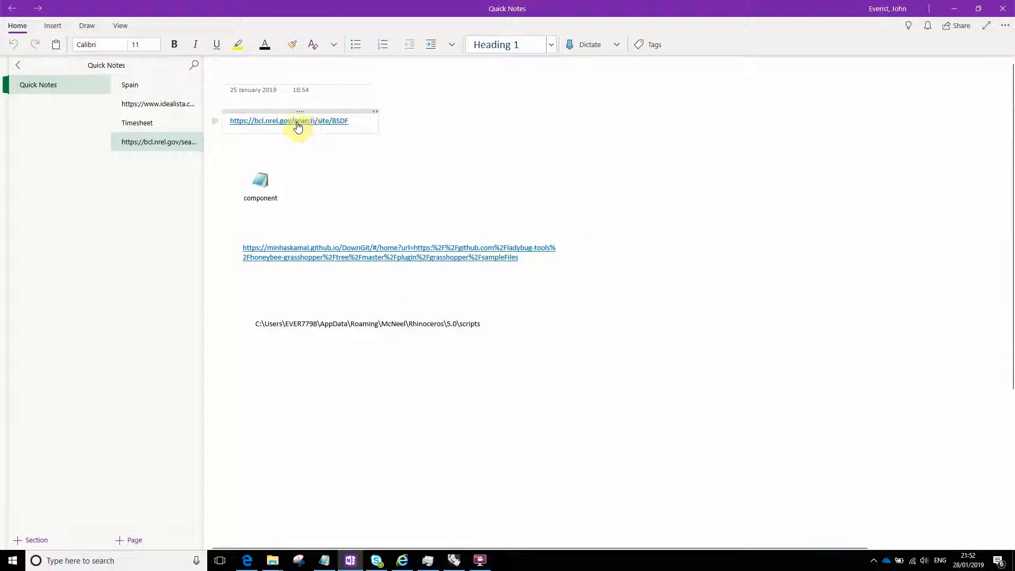
pyautogui.click(357, 120)
pyautogui.moveTo(268, 122); pyautogui.dragTo(243, 122)
pyautogui.click(326, 140)
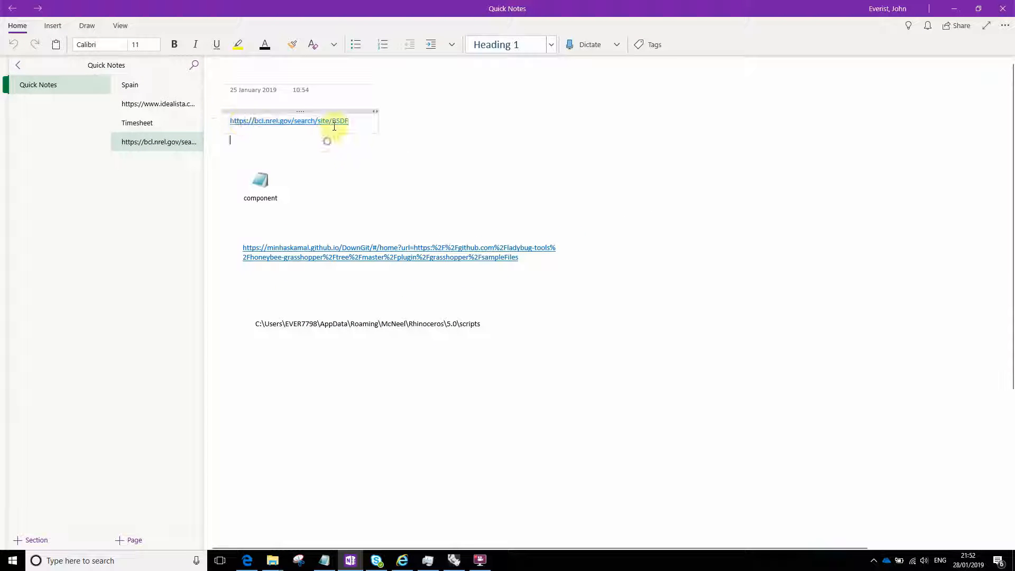
pyautogui.click(295, 122)
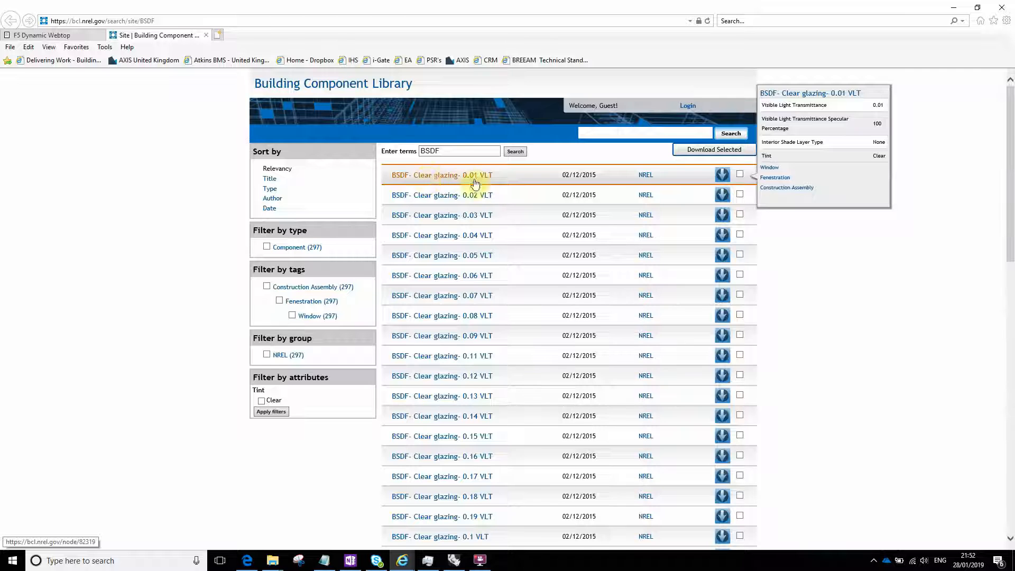
# Browse the Building Component Library's BSDF clear glazing entries and examine the glazing properties of individual entries
pyautogui.moveTo(466, 179)
pyautogui.scroll(-7, 469, 297)
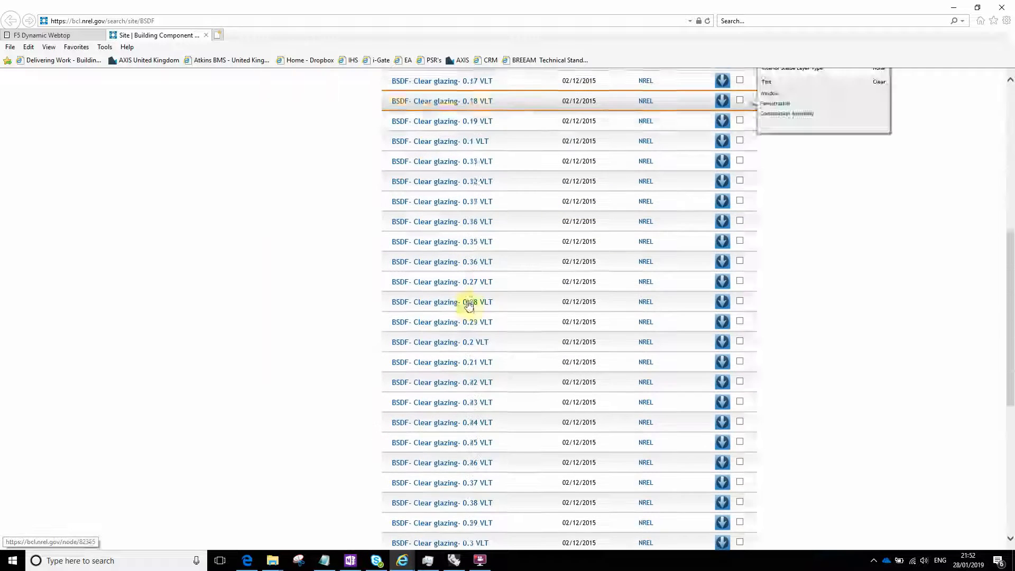
pyautogui.scroll(-5, 469, 306)
pyautogui.moveTo(438, 443)
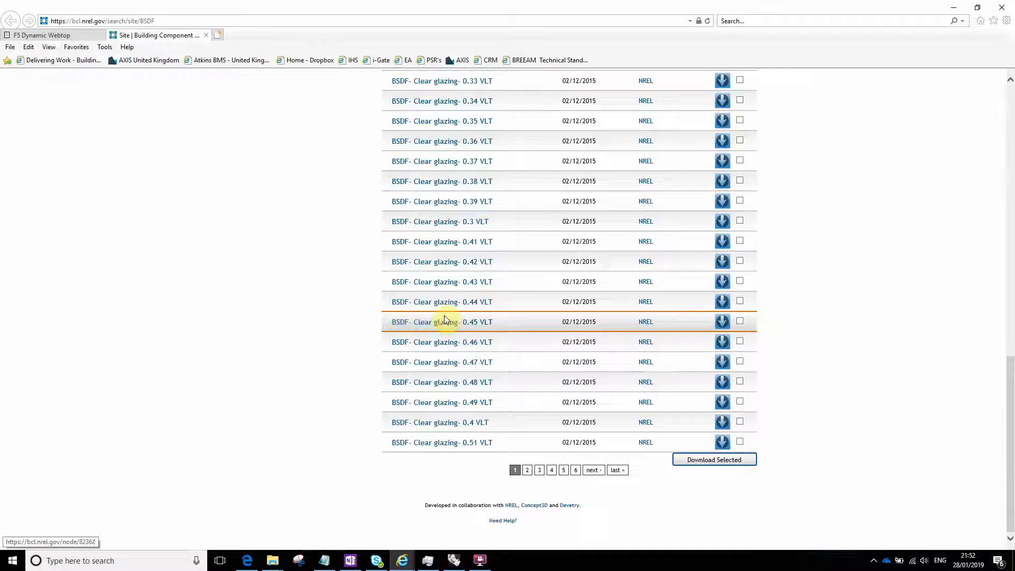
pyautogui.moveTo(418, 281)
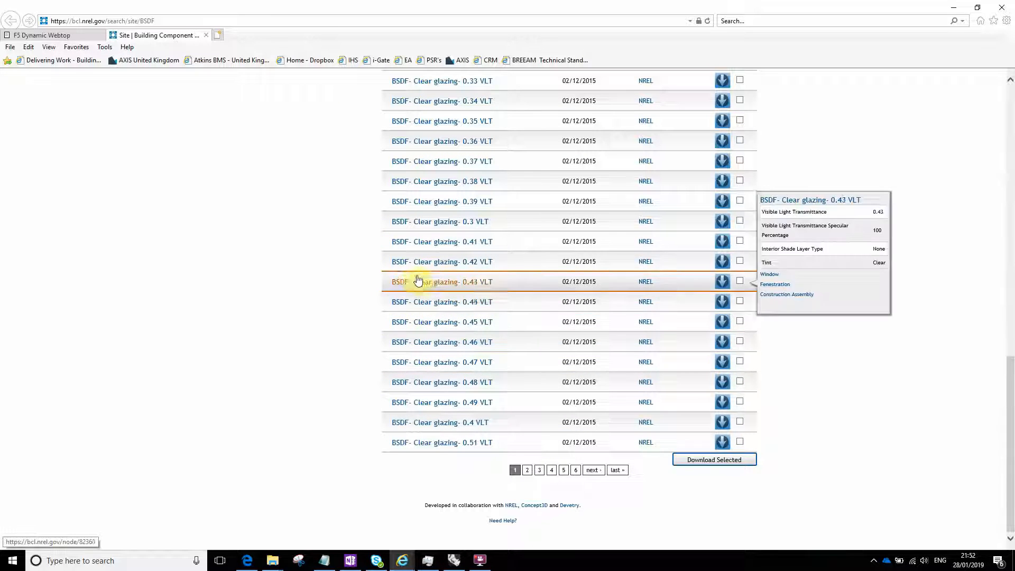
# Return to the OneNote page, open the DownGit link for the Honeybee sampleFiles folder and maximize the browser window
pyautogui.moveTo(353, 9); pyautogui.dragTo(635, 569)
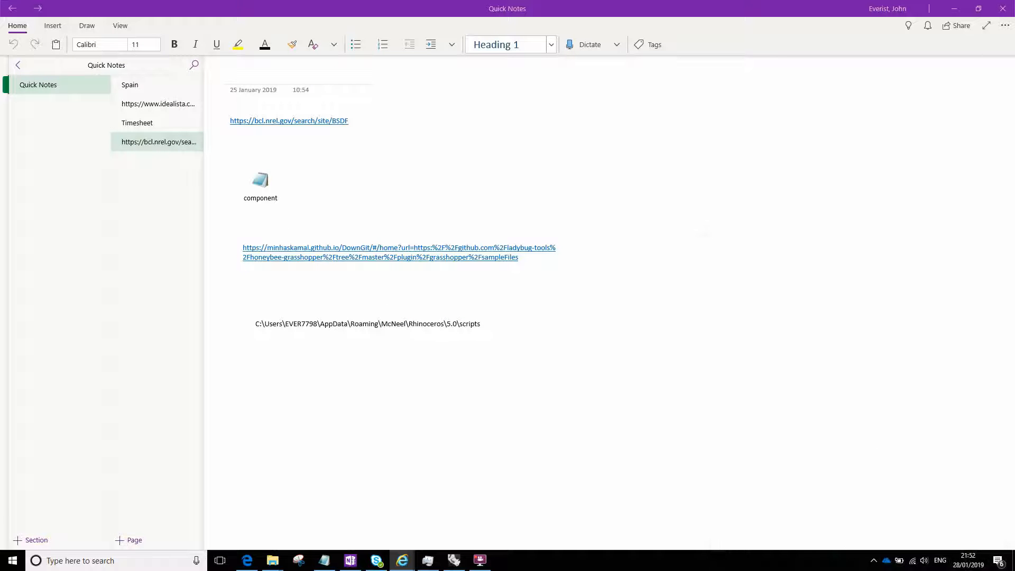
pyautogui.click(567, 195)
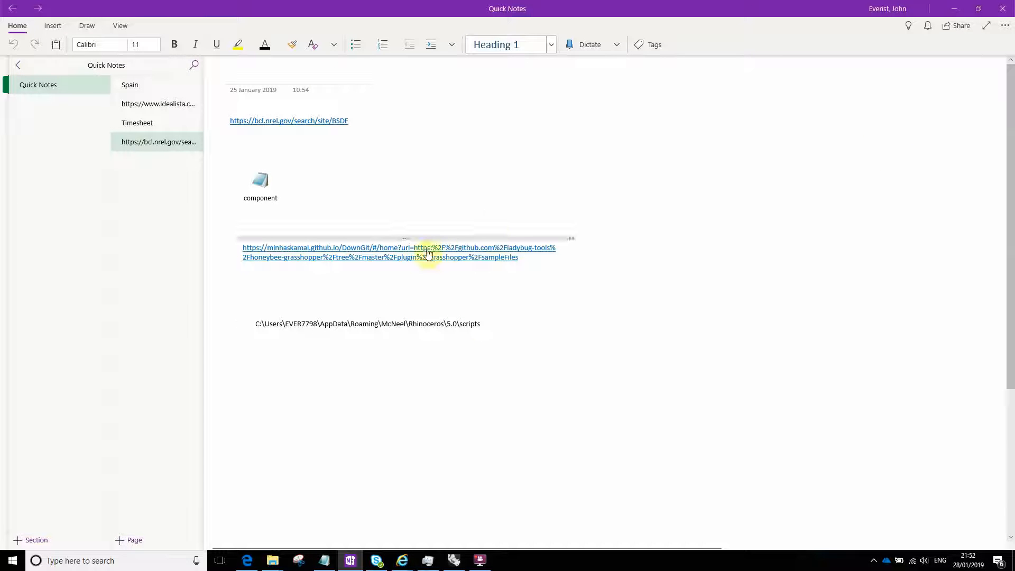
pyautogui.click(460, 428)
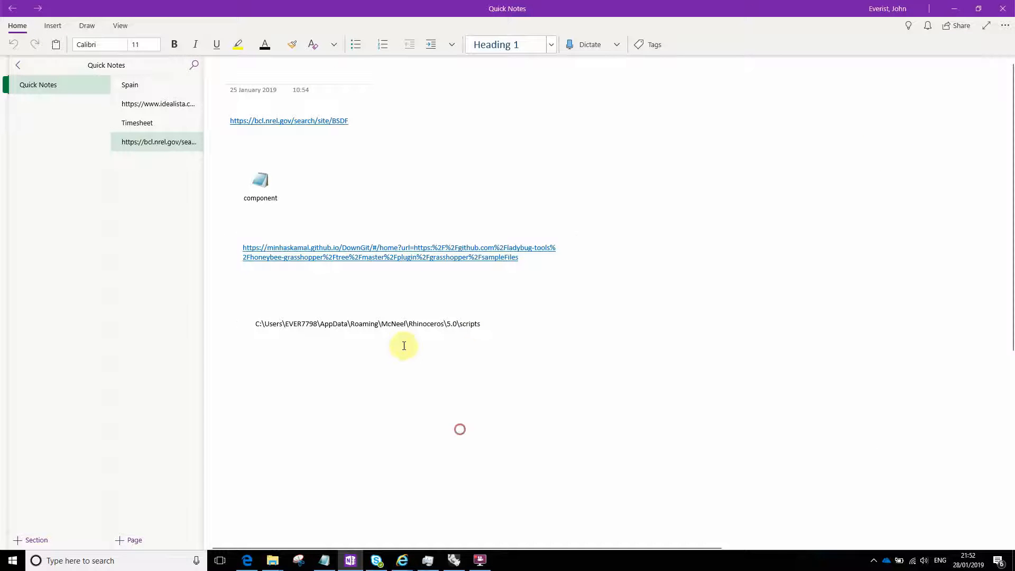
pyautogui.click(347, 256)
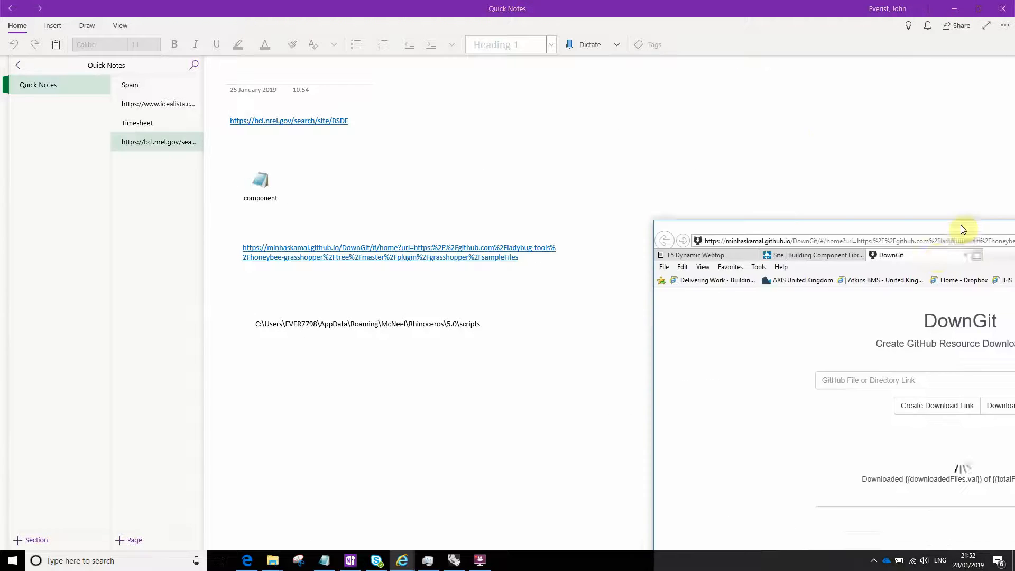
pyautogui.moveTo(964, 229); pyautogui.dragTo(498, 7)
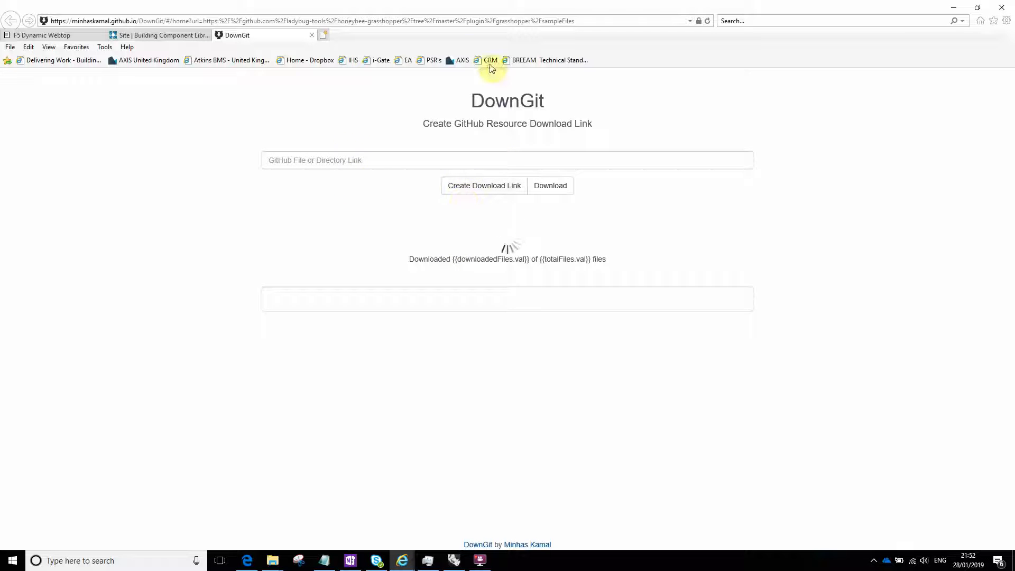
# Switch back to Grasshopper and examine the south window's HBWinGroup together with its diffuse winGroupState component
pyautogui.hotkey('alt', 'Tab')
pyautogui.moveTo(579, 9); pyautogui.dragTo(1014, 129)
pyautogui.click(719, 482)
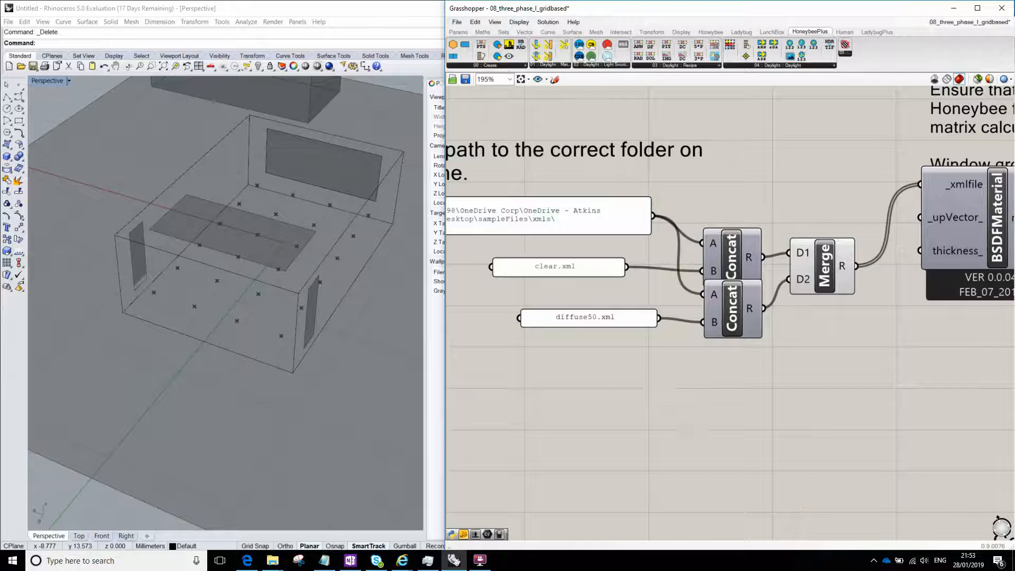
pyautogui.scroll(-5, 713, 322)
pyautogui.scroll(-3, 688, 386)
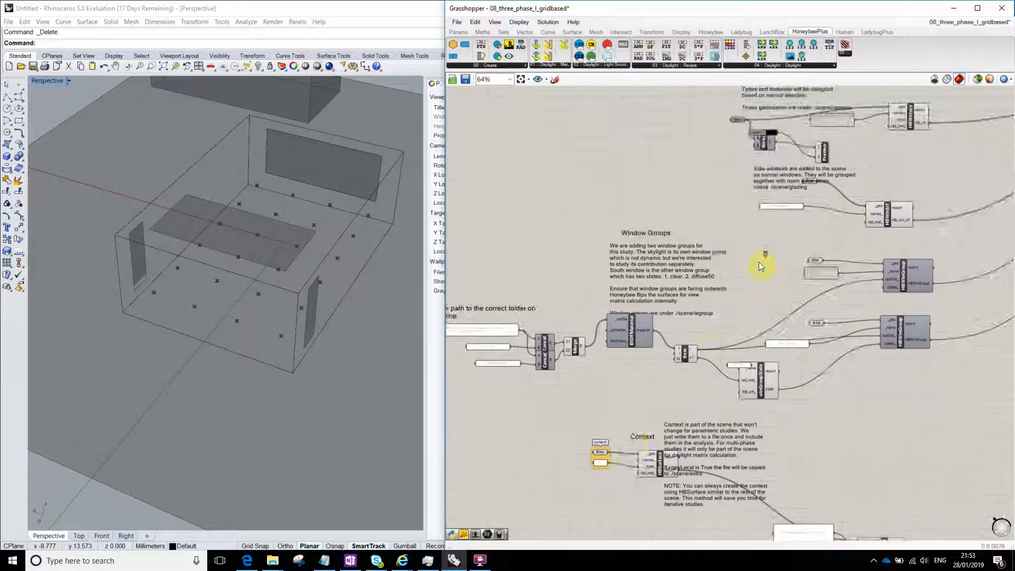
pyautogui.scroll(3, 704, 387)
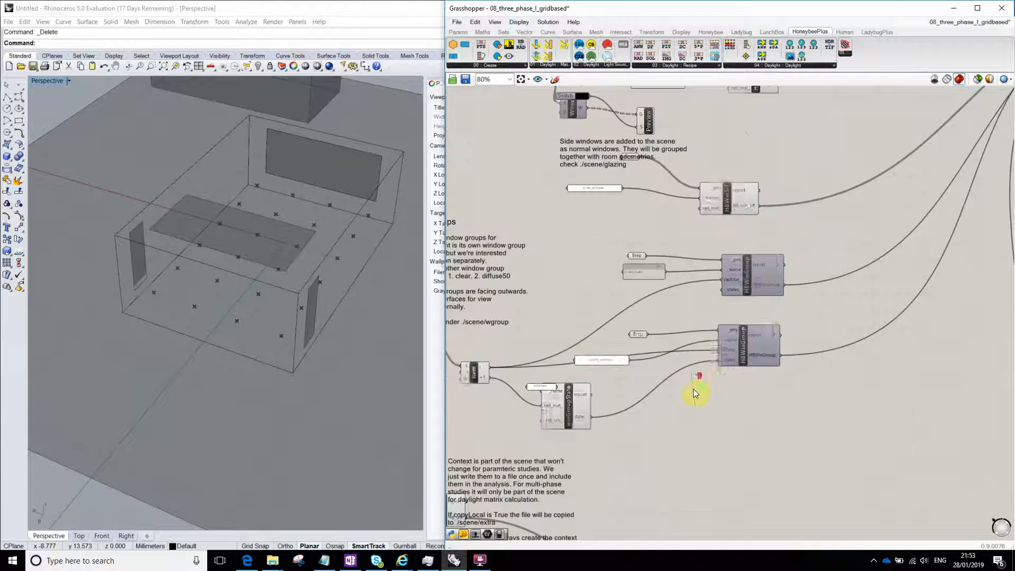
pyautogui.scroll(-2, 755, 356)
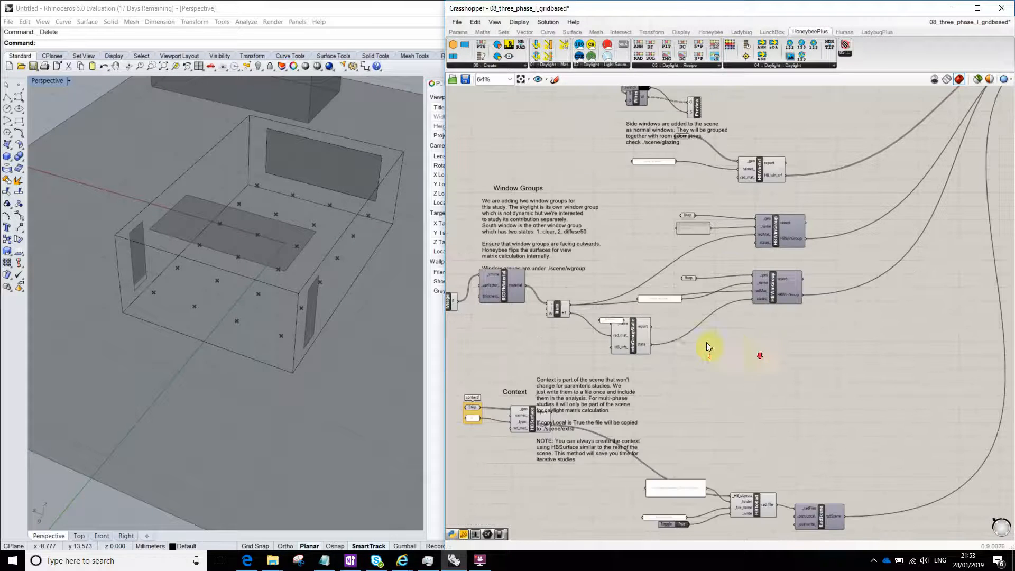
pyautogui.click(638, 354)
pyautogui.scroll(3, 621, 364)
pyautogui.click(591, 354)
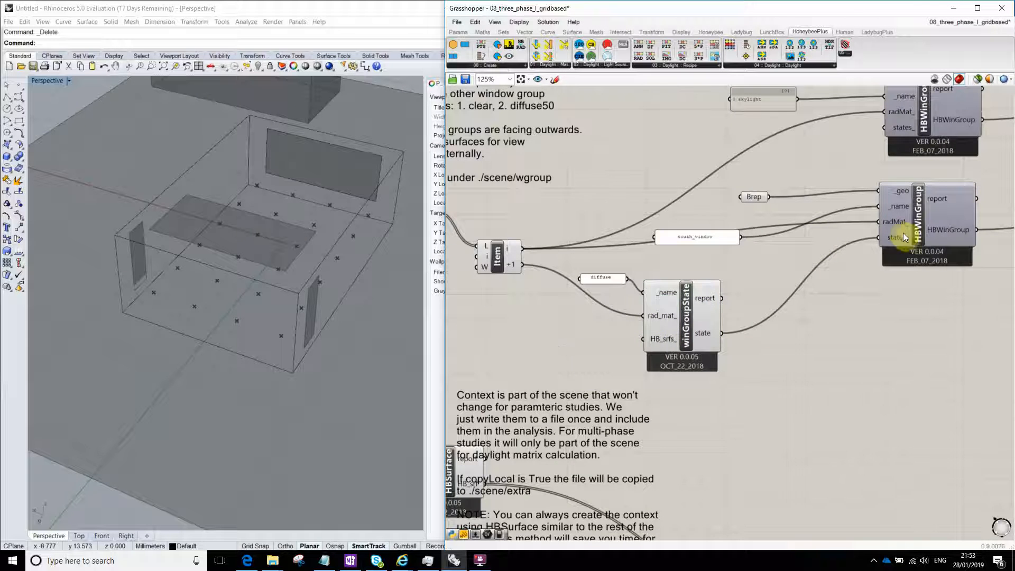
pyautogui.moveTo(871, 318); pyautogui.dragTo(810, 355, button='right')
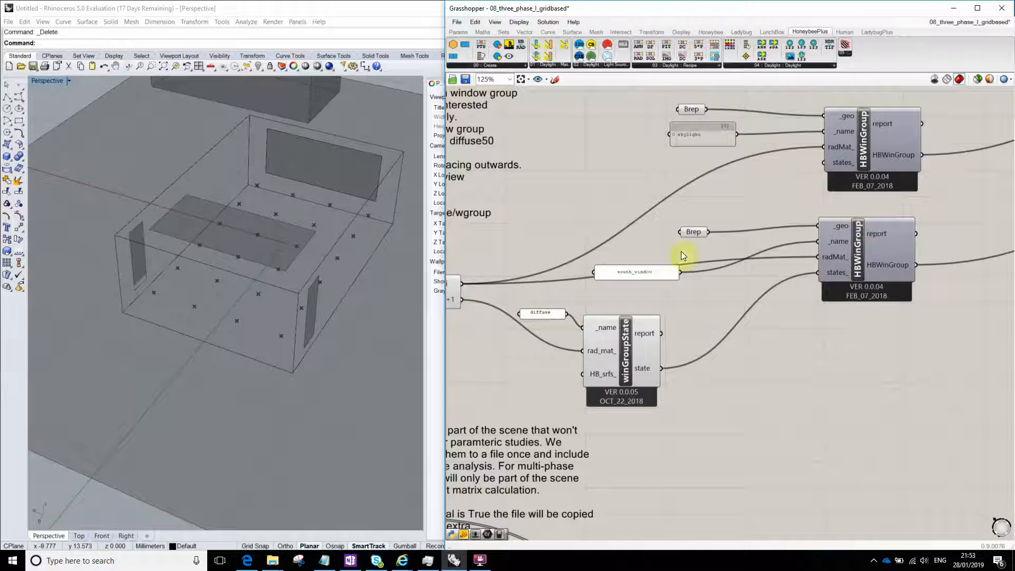
pyautogui.moveTo(681, 252)
pyautogui.mouseDown(button='right')
pyautogui.moveTo(783, 245)
pyautogui.moveTo(665, 246)
pyautogui.mouseUp(button='right')
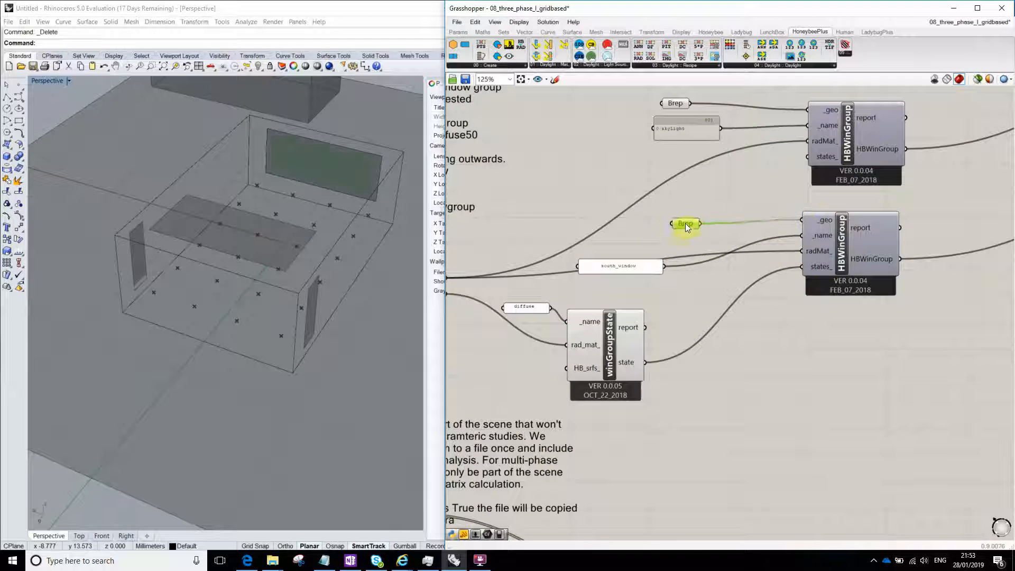
# Move the south window's Brep parameter level with and closer to its HBWinGroup, and check the component's radMat_ input
pyautogui.moveTo(686, 227); pyautogui.dragTo(686, 223)
pyautogui.moveTo(828, 249)
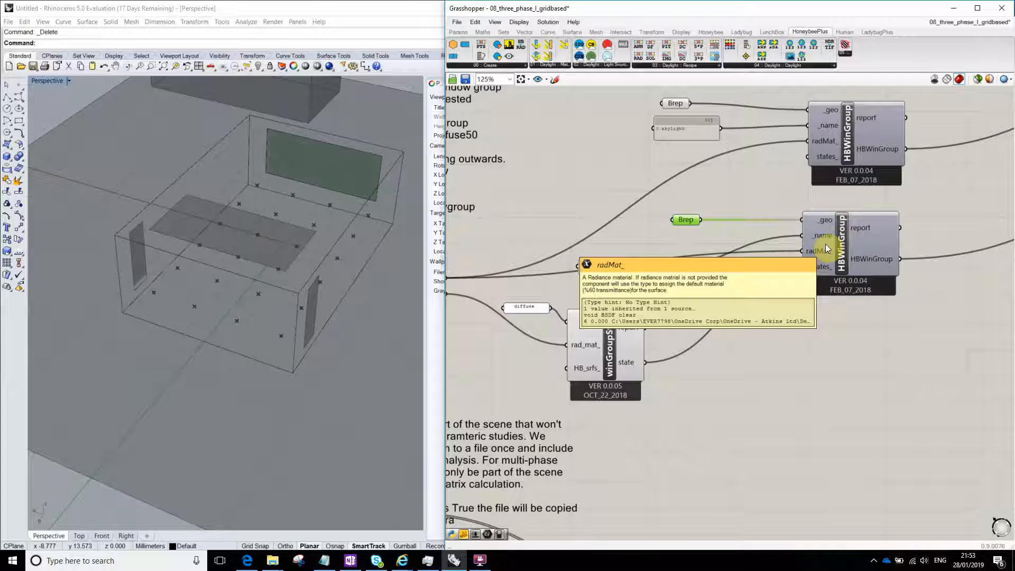
pyautogui.click(767, 229)
pyautogui.click(705, 203)
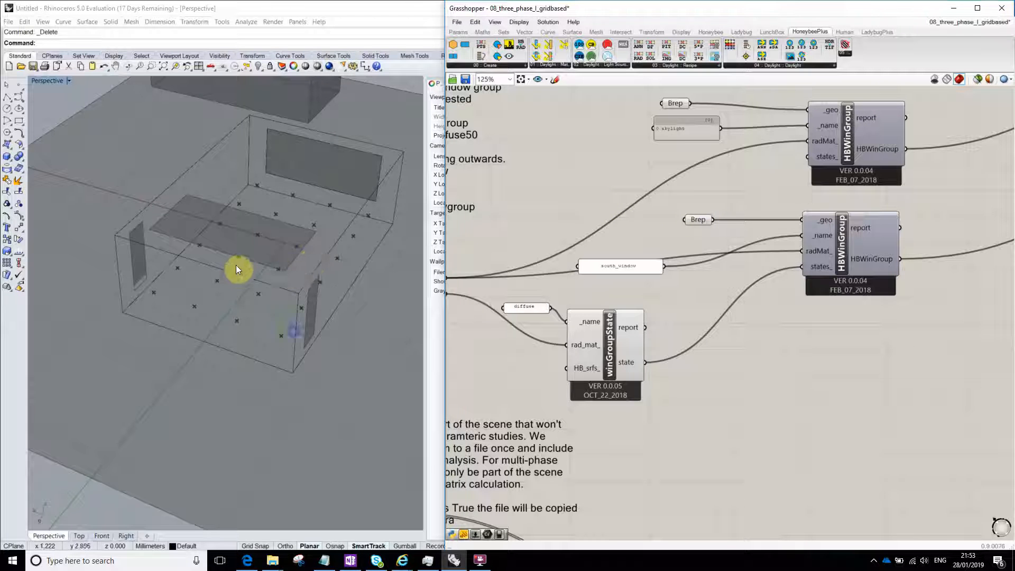
# Examine the room's narrow side windows and skylight up close and from outside in the Rhino perspective view
pyautogui.scroll(5, 236, 265)
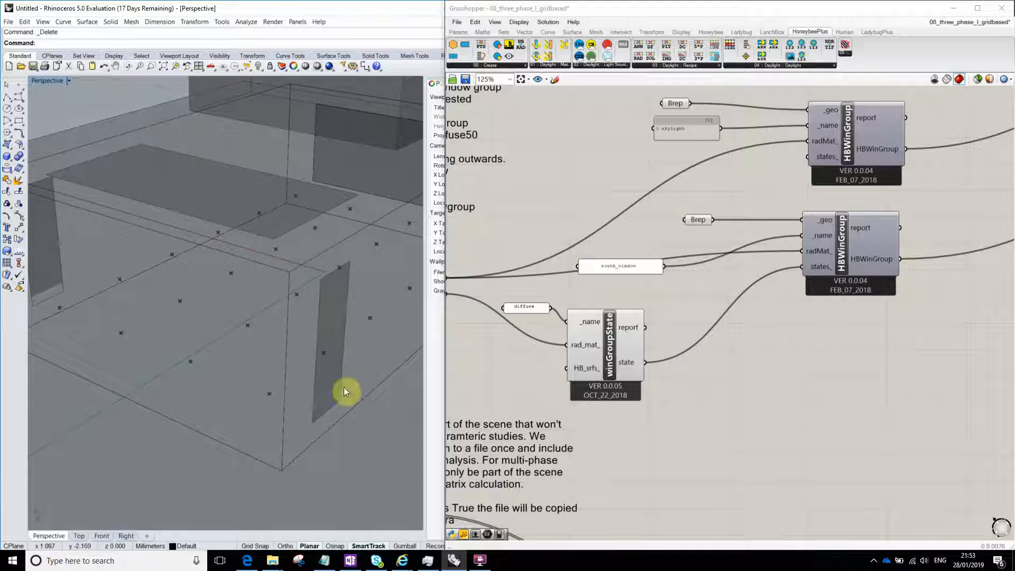
pyautogui.scroll(-8, 287, 207)
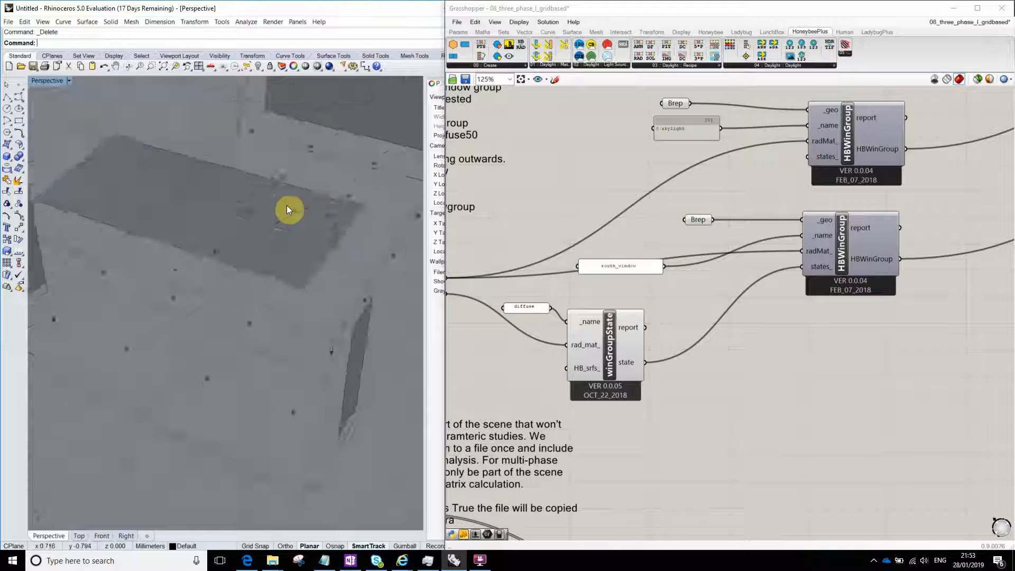
pyautogui.moveTo(286, 227); pyautogui.dragTo(193, 259, button='right')
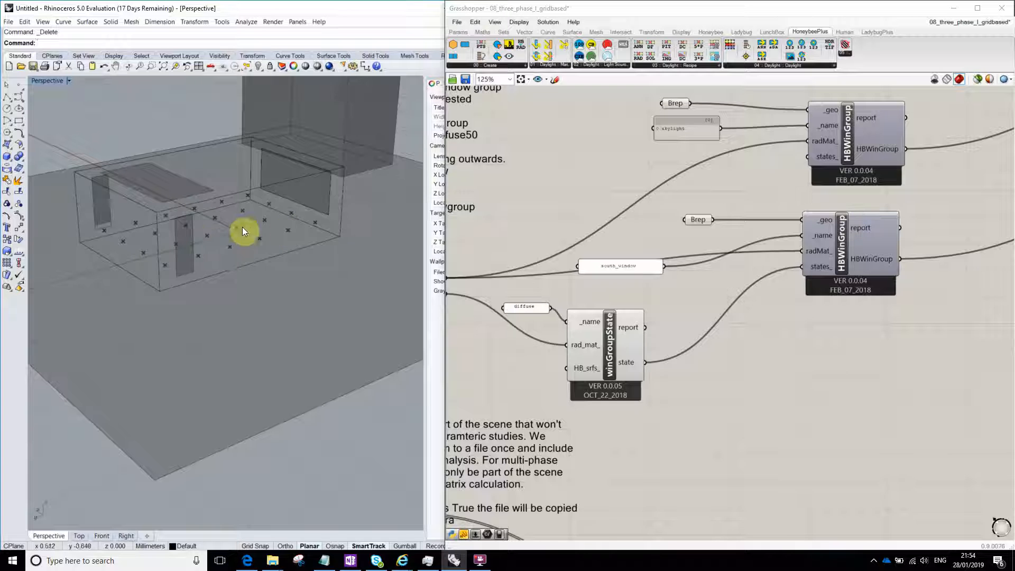
pyautogui.scroll(8, 242, 228)
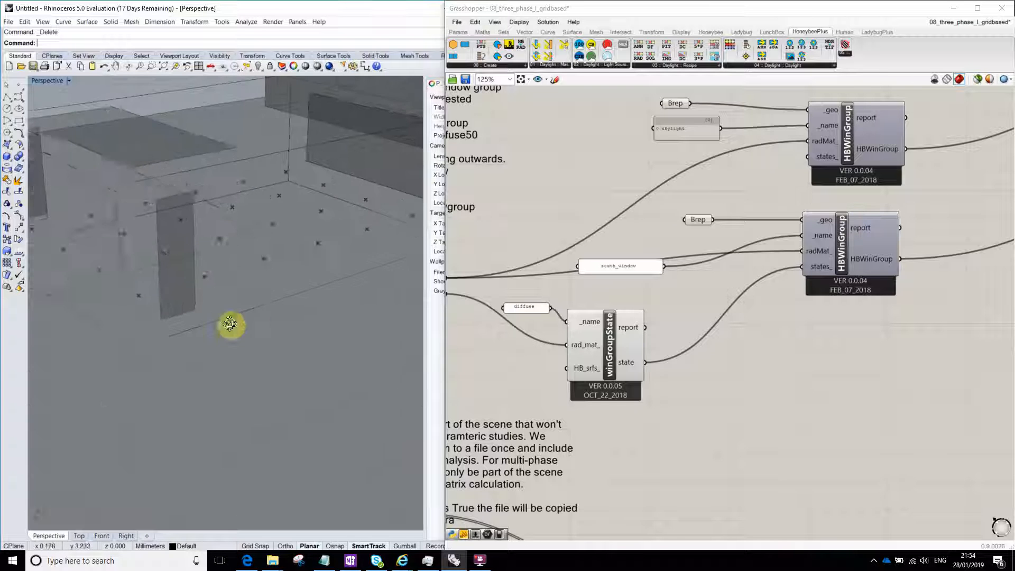
pyautogui.moveTo(230, 325); pyautogui.dragTo(222, 253, button='right')
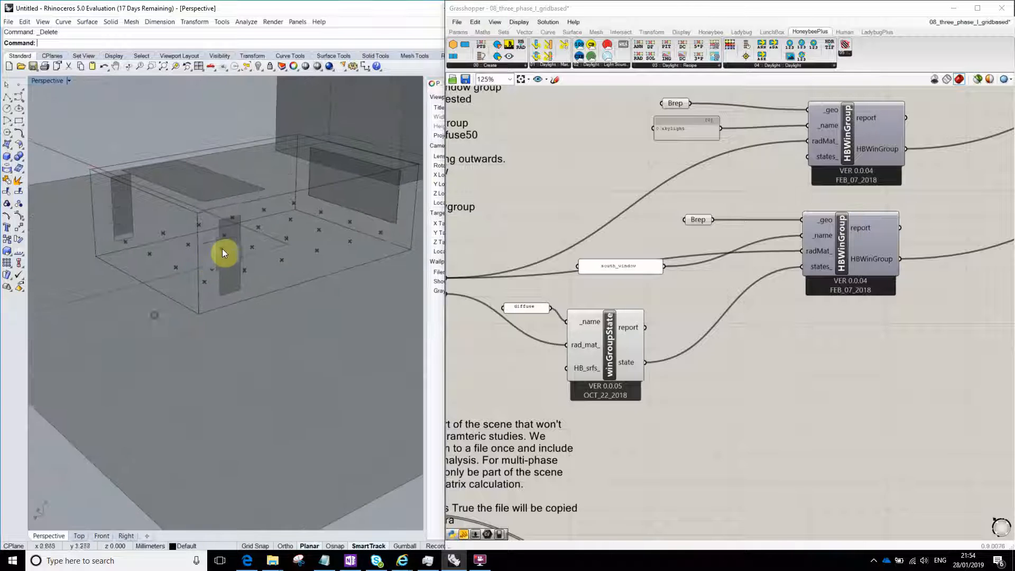
pyautogui.moveTo(136, 236); pyautogui.dragTo(255, 238, button='right')
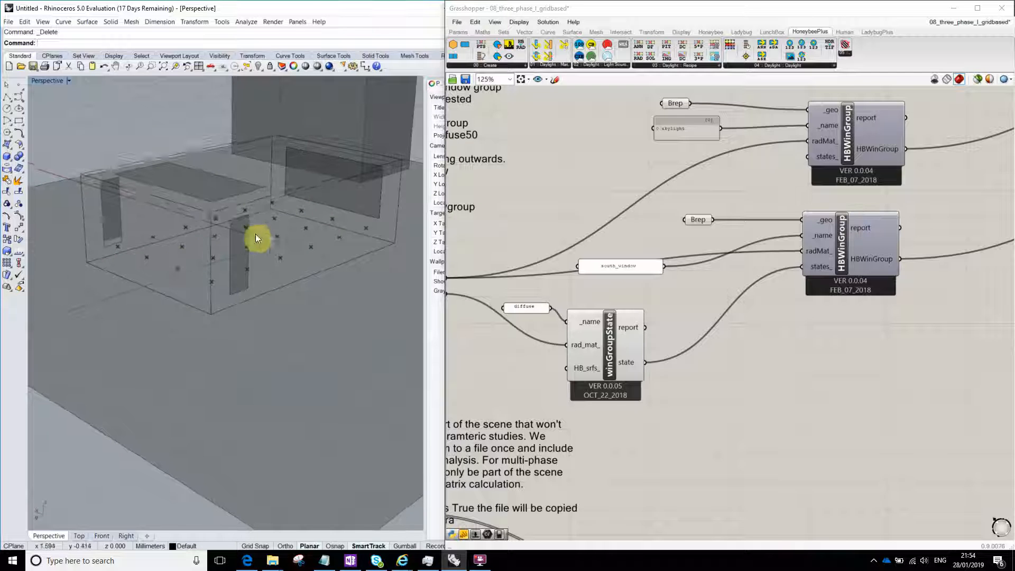
pyautogui.moveTo(186, 214); pyautogui.dragTo(204, 224, button='right')
pyautogui.scroll(-5, 206, 226)
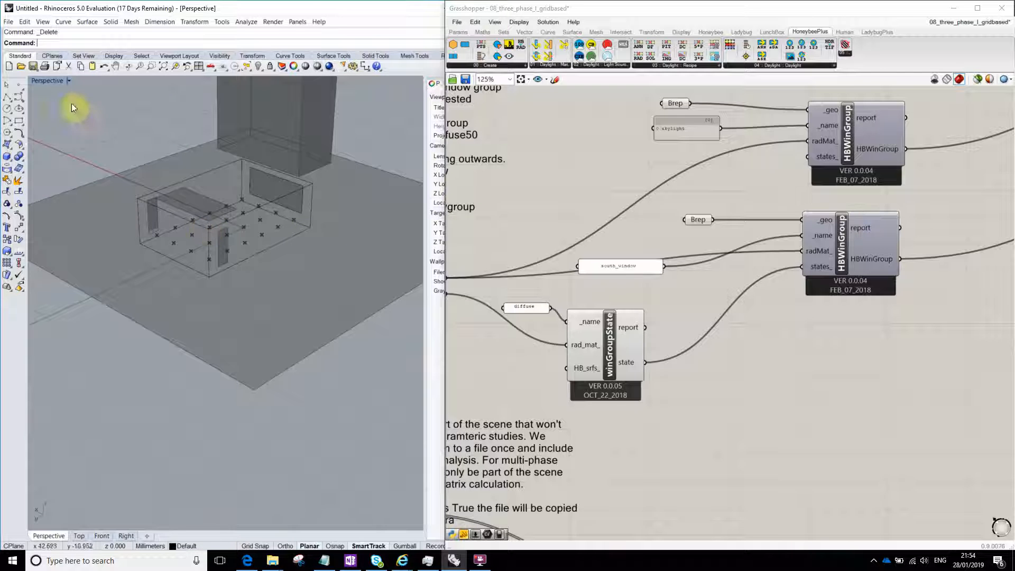
# Inspect the room's windows, sensor points and neighbouring context block from several low and opposite angles in Rhino
pyautogui.moveTo(272, 277); pyautogui.dragTo(243, 269, button='right')
pyautogui.scroll(6, 243, 270)
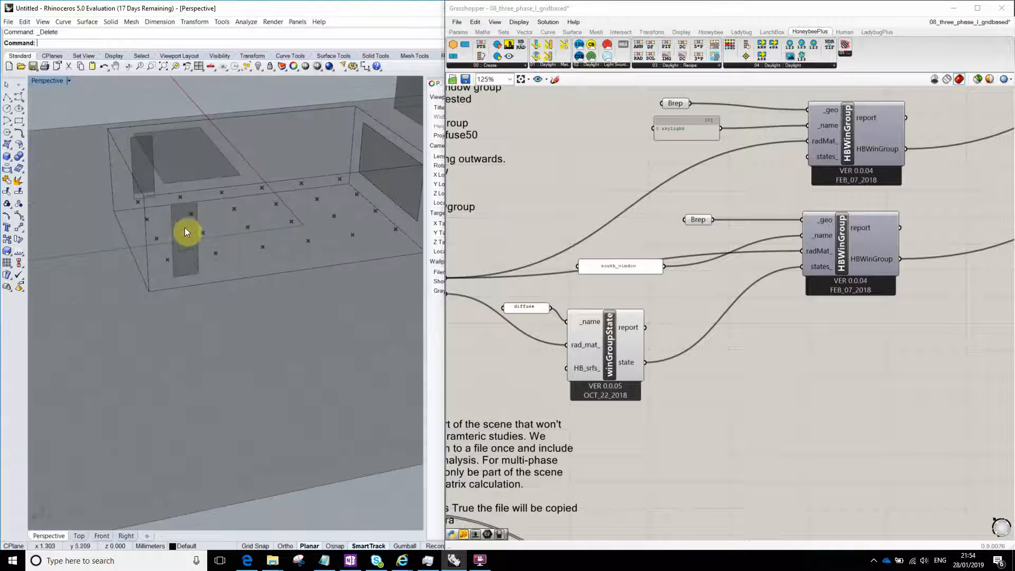
pyautogui.keyDown('shift'); pyautogui.moveTo(217, 225); pyautogui.dragTo(190, 225, button='right'); pyautogui.keyUp('shift')
pyautogui.scroll(-6, 191, 227)
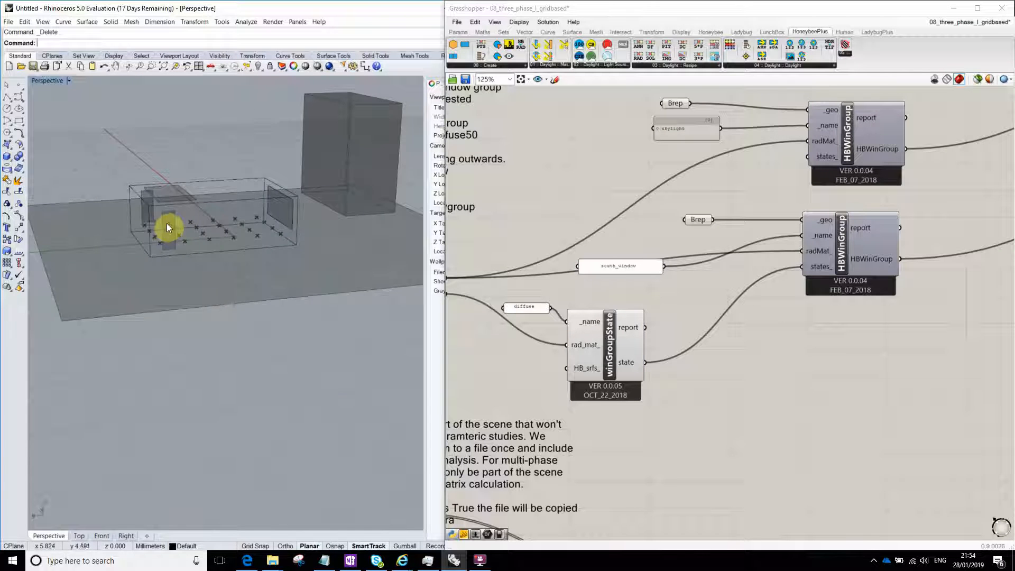
pyautogui.scroll(2, 166, 223)
pyautogui.scroll(2, 183, 233)
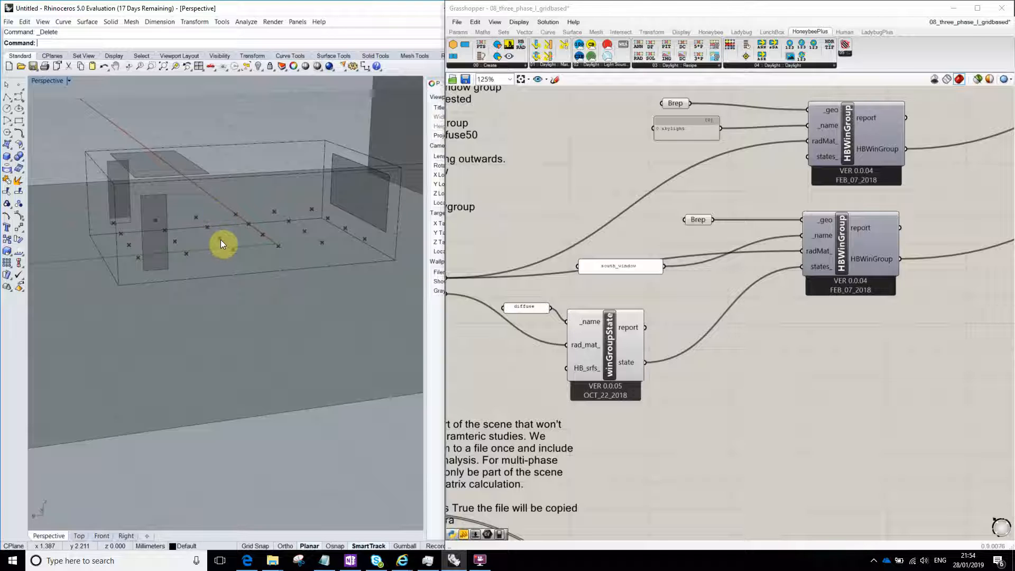
pyautogui.moveTo(153, 239); pyautogui.dragTo(234, 199, button='right')
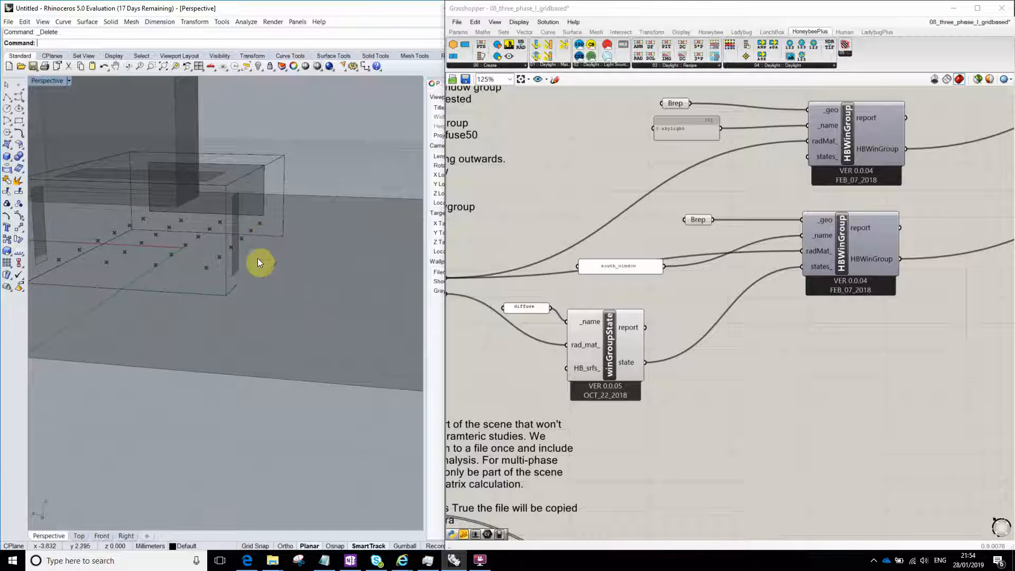
pyautogui.moveTo(258, 258); pyautogui.dragTo(107, 199, button='right')
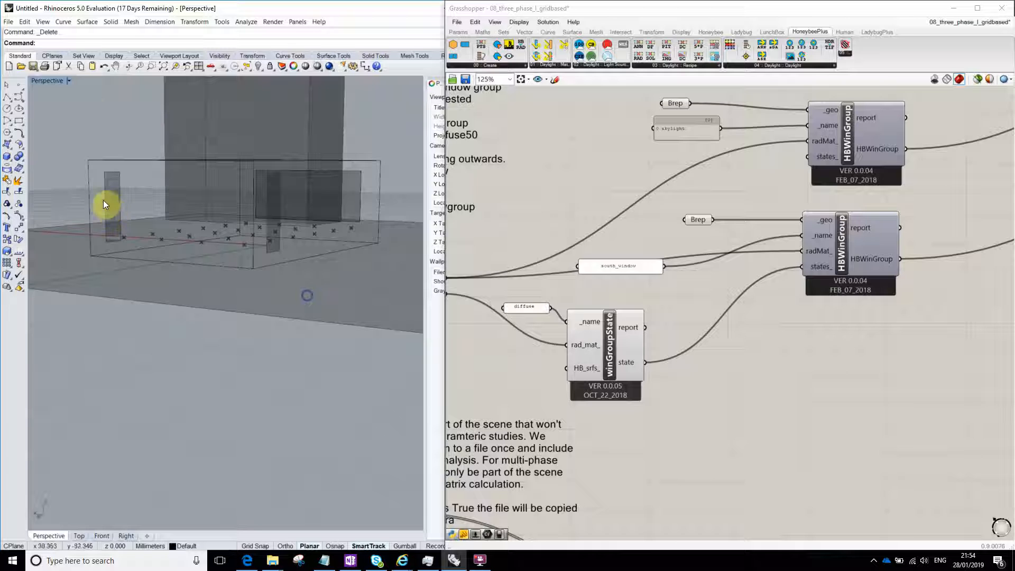
pyautogui.moveTo(91, 109); pyautogui.dragTo(214, 264, button='right')
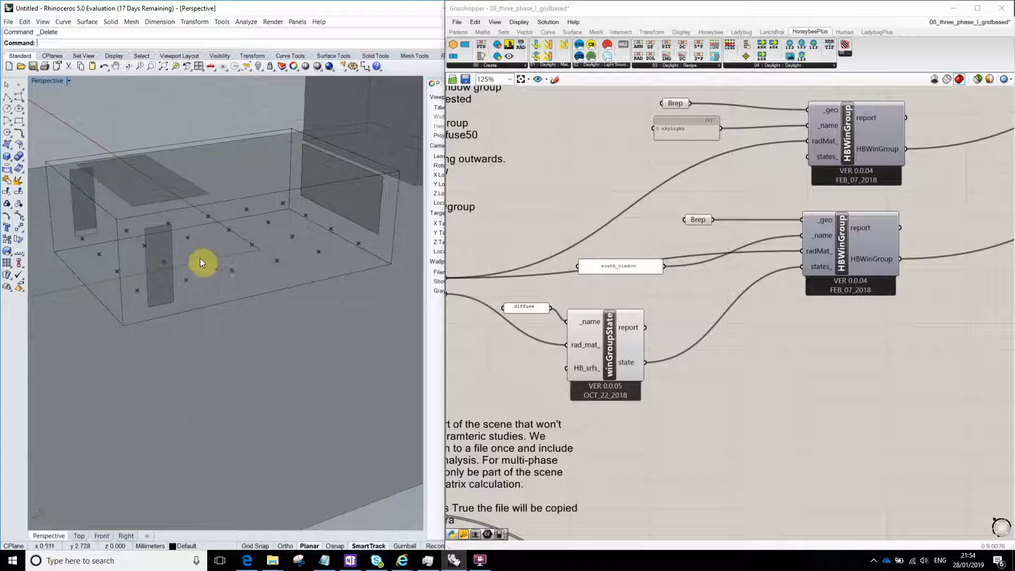
# Move the south window's Brep and name panel closer to its HBWinGroup, and rearrange the Item and BSDFMaterial components feeding it
pyautogui.moveTo(703, 218); pyautogui.dragTo(753, 221)
pyautogui.click(703, 199)
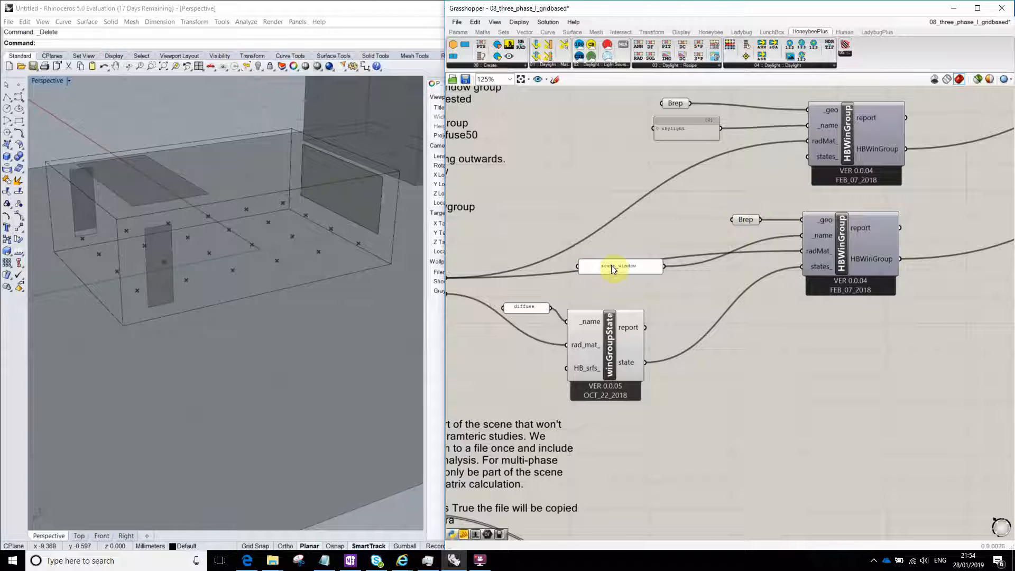
pyautogui.moveTo(612, 265); pyautogui.dragTo(665, 242)
pyautogui.moveTo(633, 277); pyautogui.dragTo(782, 263, button='right')
pyautogui.moveTo(589, 279); pyautogui.dragTo(653, 272, button='right')
pyautogui.moveTo(620, 275); pyautogui.dragTo(664, 254)
pyautogui.moveTo(600, 296); pyautogui.dragTo(722, 279, button='right')
pyautogui.moveTo(629, 228); pyautogui.dragTo(660, 255)
pyautogui.moveTo(645, 261)
pyautogui.mouseDown(button='right')
pyautogui.moveTo(671, 289)
pyautogui.moveTo(645, 273)
pyautogui.mouseUp(button='right')
# Disconnect the winGroupState's state output from the south window HBWinGroup's states_ input, and connect it back again
pyautogui.scroll(3, 673, 258)
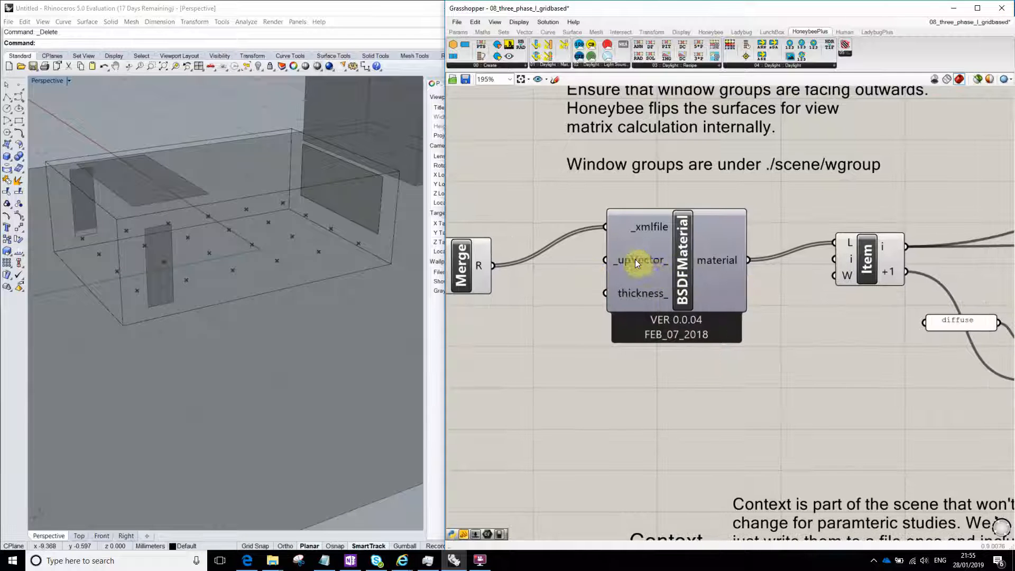
pyautogui.moveTo(832, 286); pyautogui.dragTo(671, 335, button='right')
pyautogui.scroll(-1, 777, 247)
pyautogui.moveTo(776, 247); pyautogui.dragTo(562, 263, button='right')
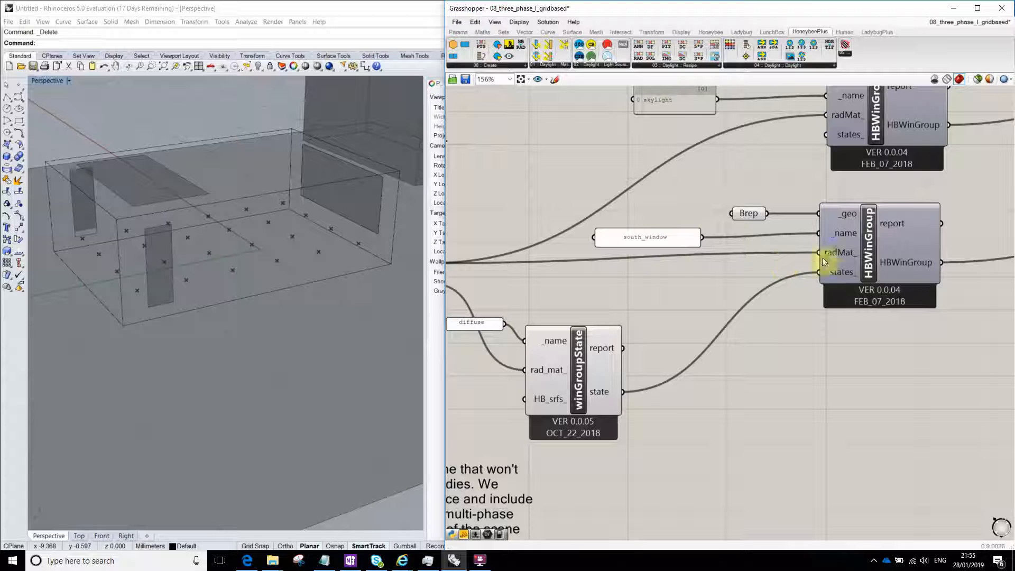
pyautogui.moveTo(842, 270); pyautogui.dragTo(878, 231, button='right')
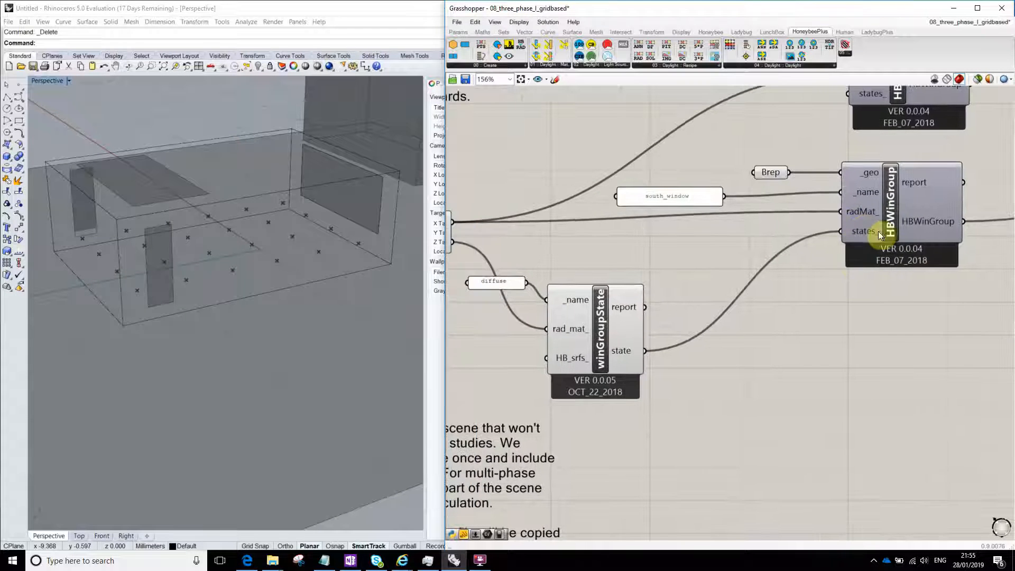
pyautogui.scroll(-2, 825, 246)
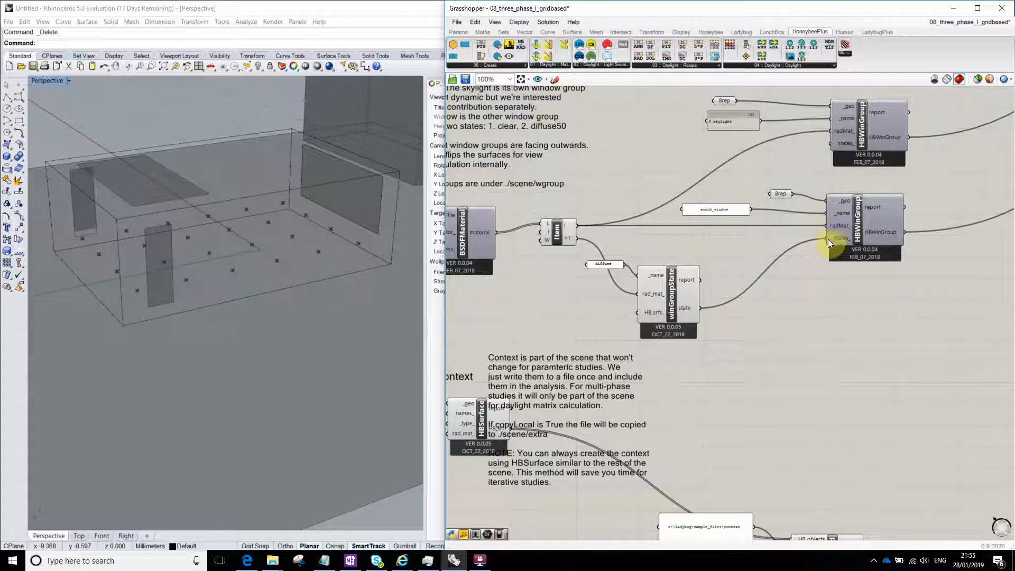
pyautogui.keyDown('ctrl'); pyautogui.moveTo(828, 239); pyautogui.dragTo(701, 308); pyautogui.keyUp('ctrl')
pyautogui.scroll(-2, 789, 306)
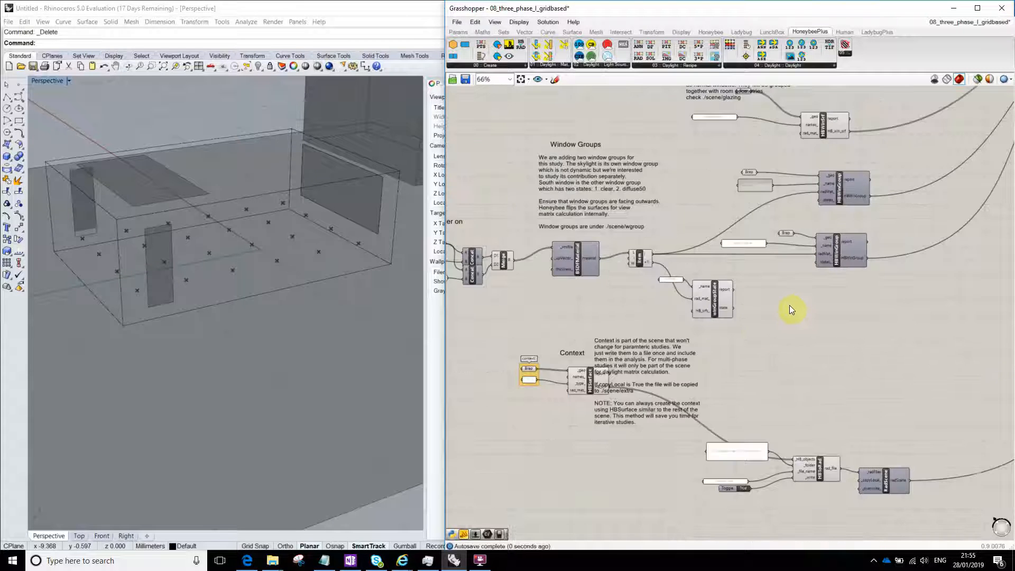
pyautogui.scroll(4, 780, 303)
pyautogui.moveTo(668, 320); pyautogui.dragTo(876, 231)
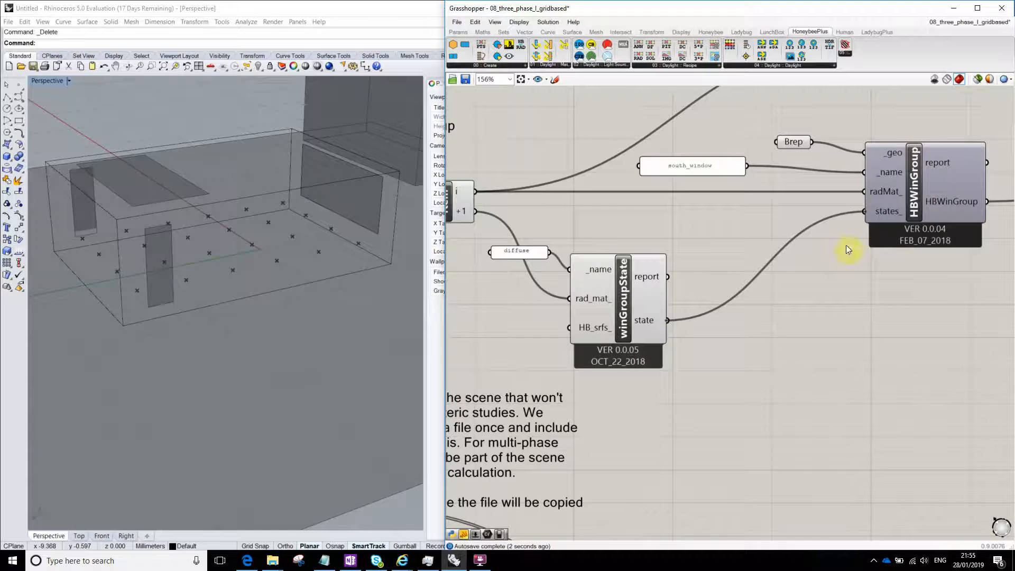
# Examine the room's south window in the Rhino perspective view and the south_window name panel in the definition
pyautogui.scroll(-3, 843, 252)
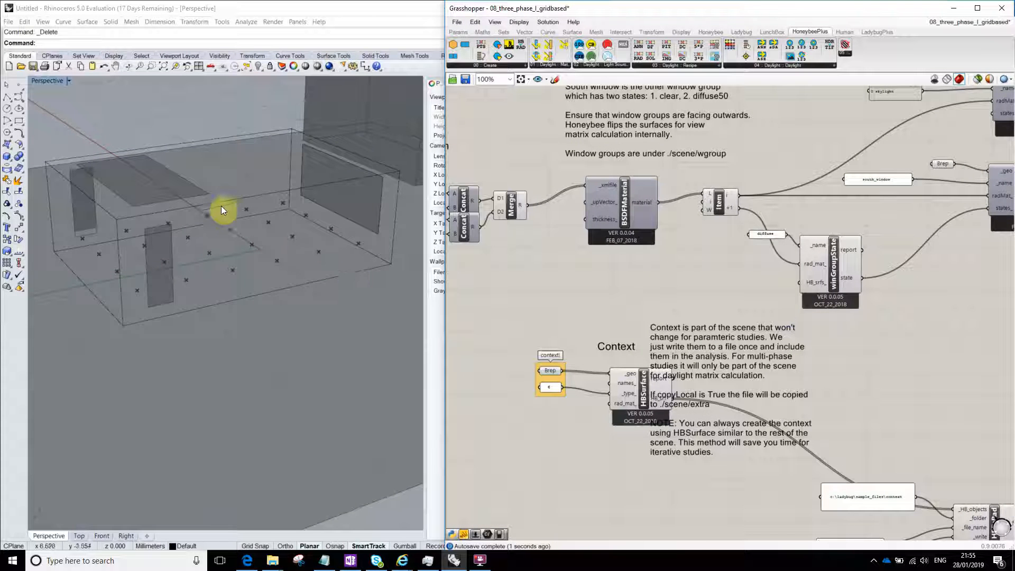
pyautogui.moveTo(222, 211); pyautogui.dragTo(339, 281, button='right')
pyautogui.click(872, 180)
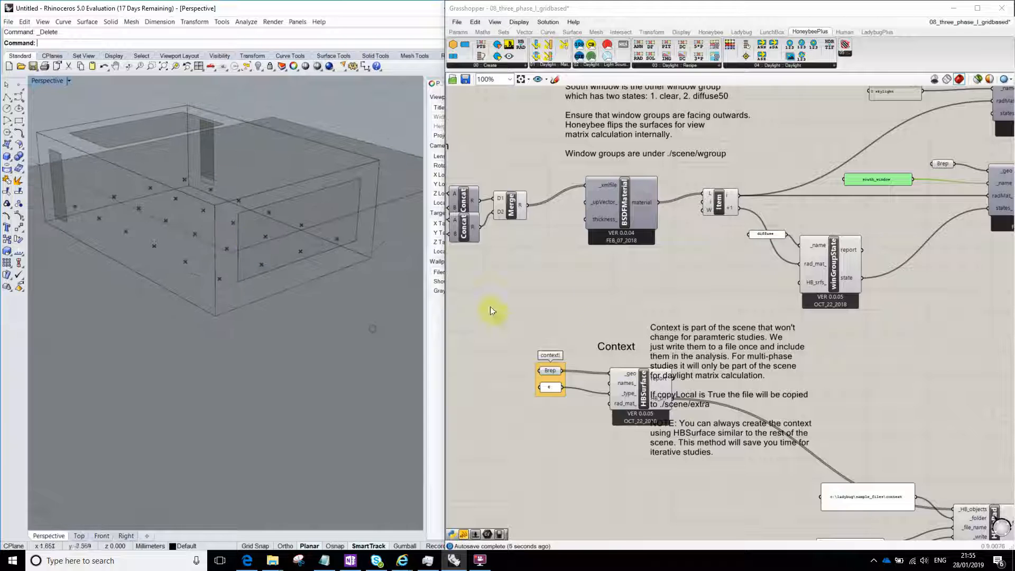
pyautogui.moveTo(788, 299); pyautogui.dragTo(860, 266, button='right')
pyautogui.click(860, 266)
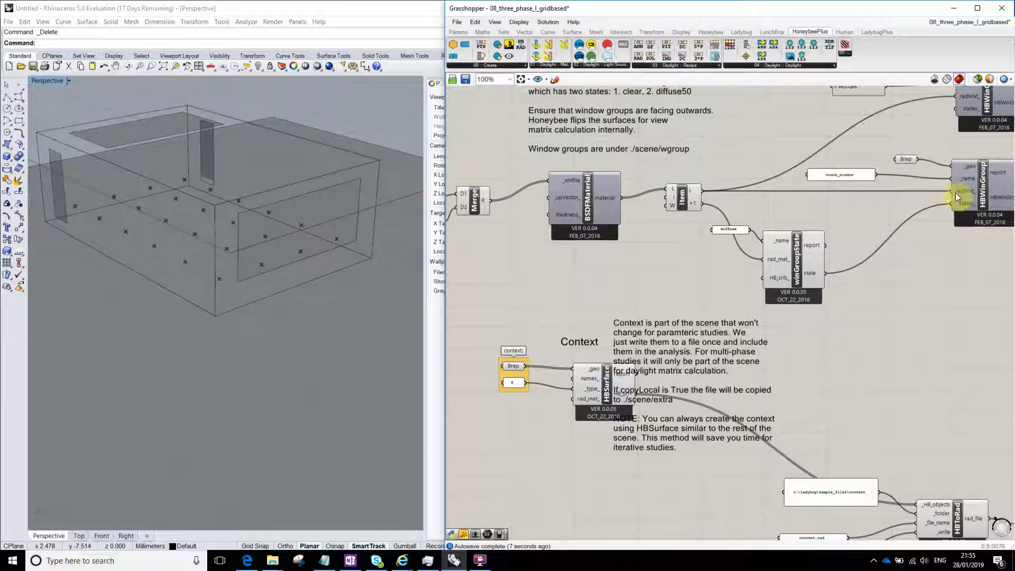
# Nudge the Item and winGroupState components closer to the south window's HBWinGroup, and check the Item's i output
pyautogui.moveTo(698, 193); pyautogui.dragTo(720, 193)
pyautogui.moveTo(717, 191)
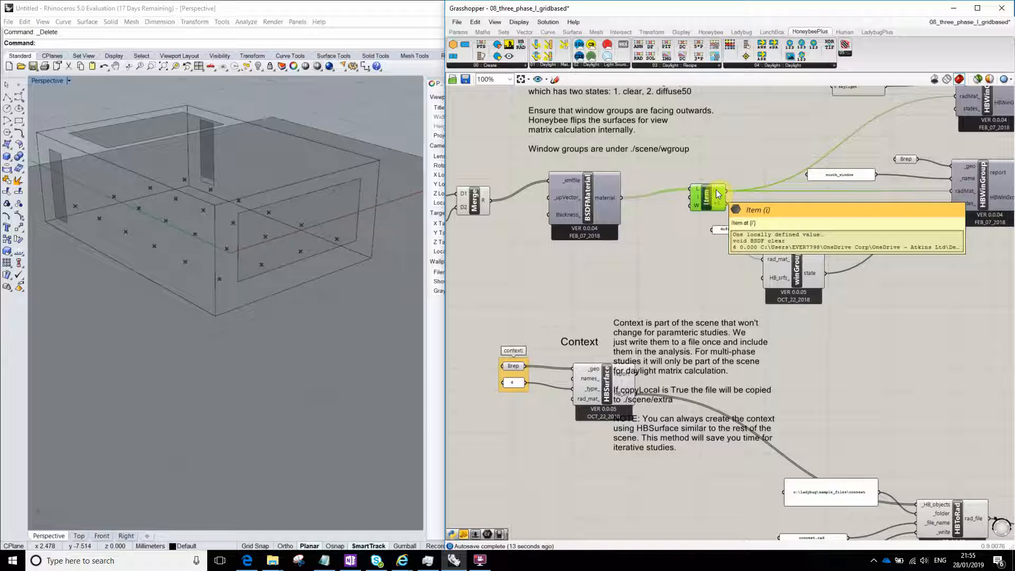
pyautogui.click(907, 198)
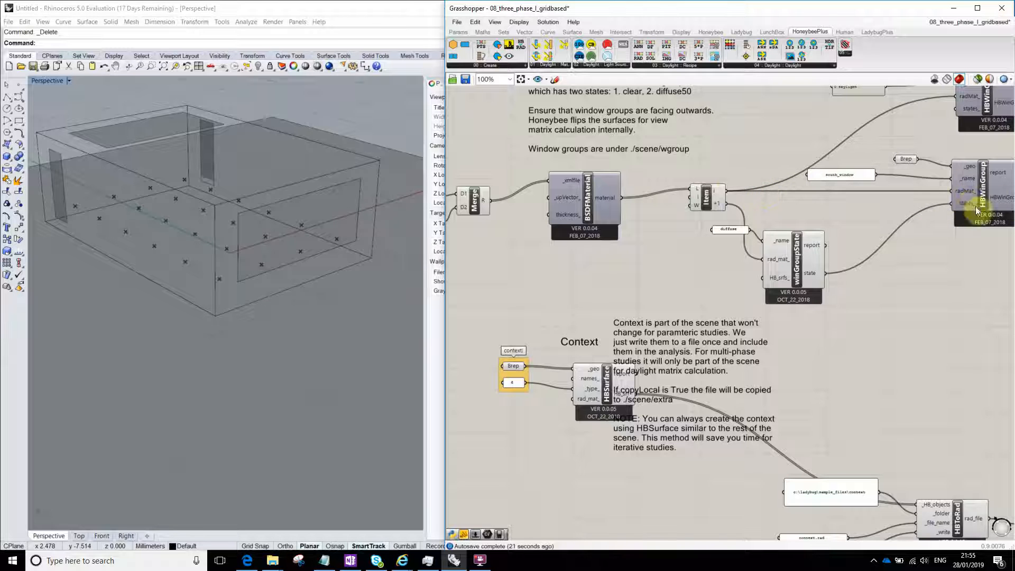
pyautogui.moveTo(798, 251); pyautogui.dragTo(816, 240)
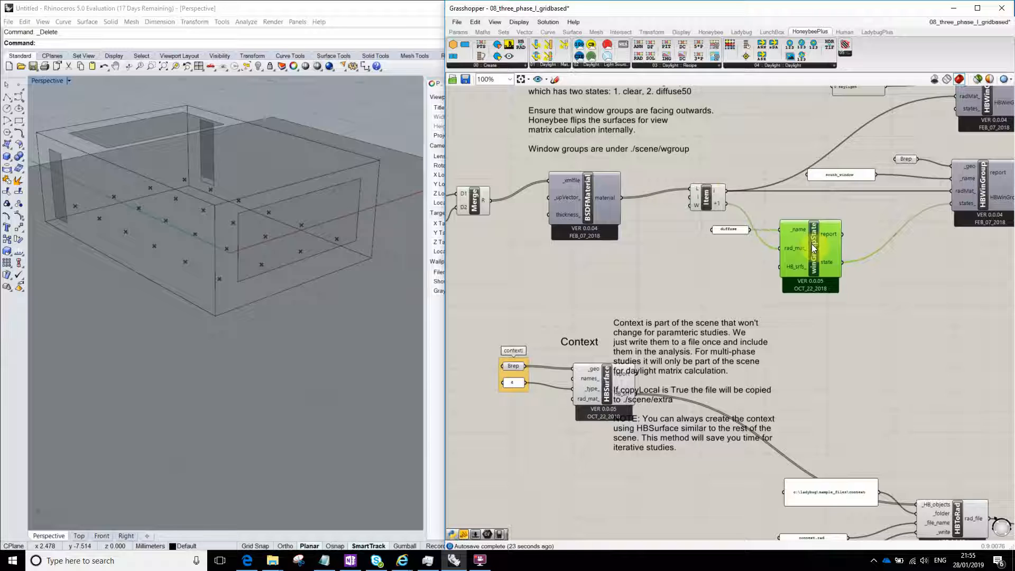
pyautogui.click(760, 253)
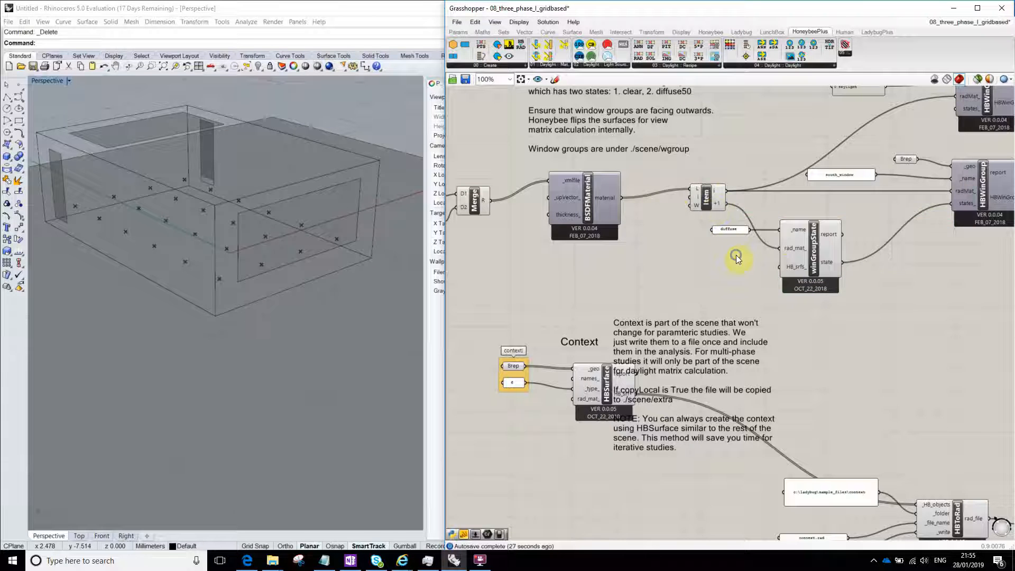
# Follow the BSDF material chain and check the clear.xml and diffuse50.xml files in the xmls folder, then minimize the folder window
pyautogui.moveTo(737, 258); pyautogui.dragTo(863, 259, button='right')
pyautogui.moveTo(502, 209); pyautogui.dragTo(623, 210, button='right')
pyautogui.moveTo(781, 194); pyautogui.dragTo(594, 208, button='right')
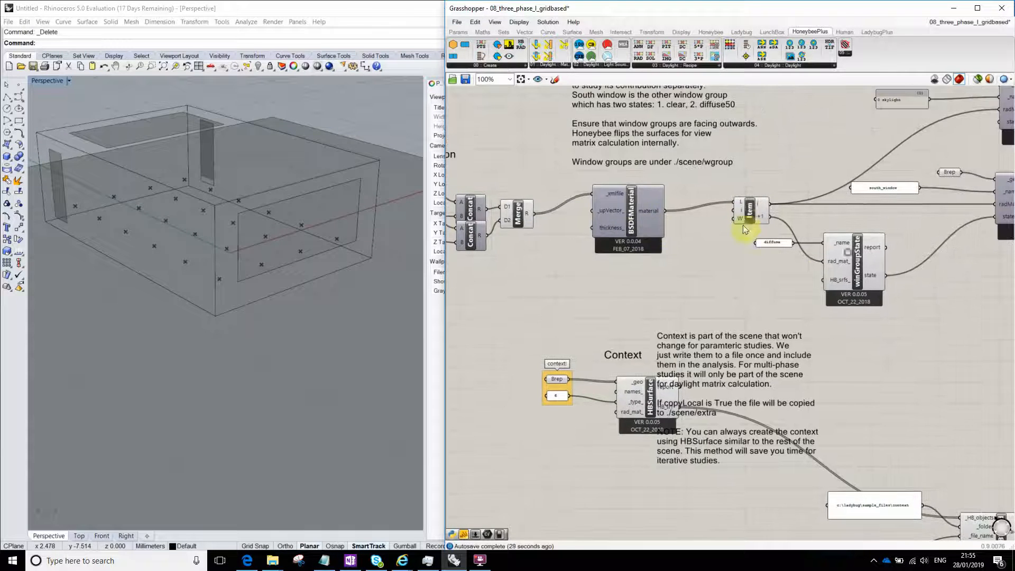
pyautogui.moveTo(273, 561)
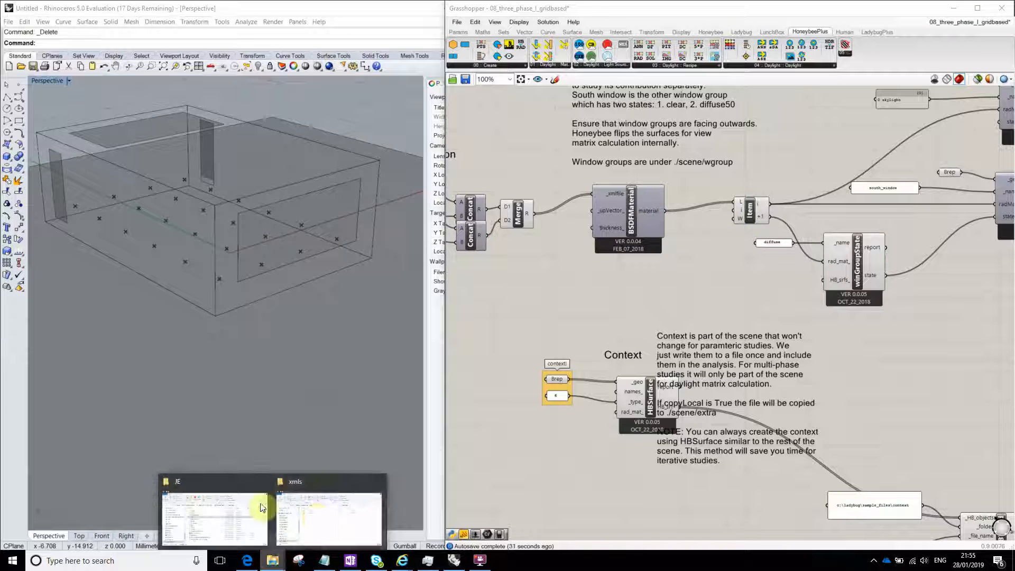
pyautogui.click(314, 518)
pyautogui.click(503, 244)
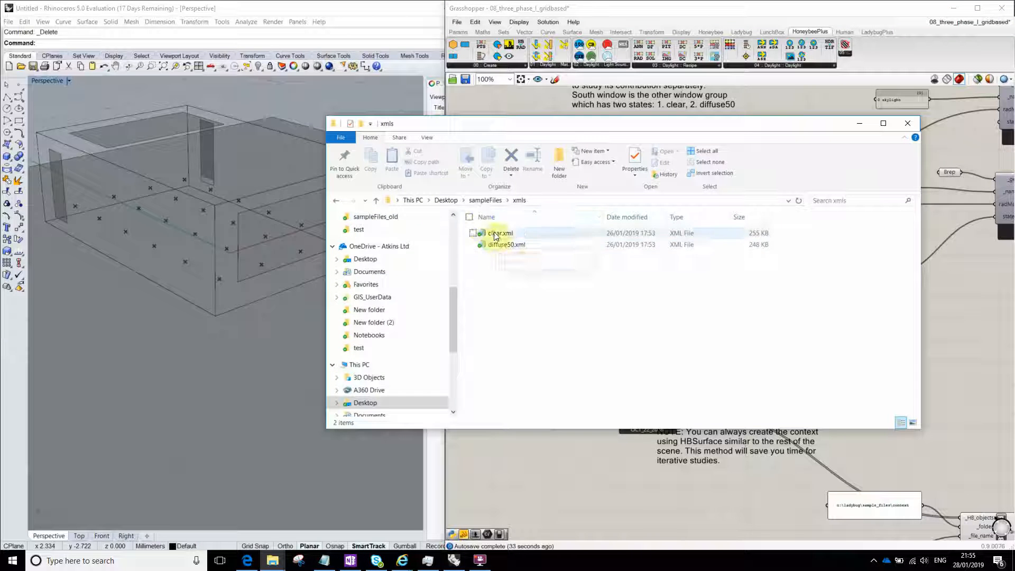
pyautogui.click(860, 123)
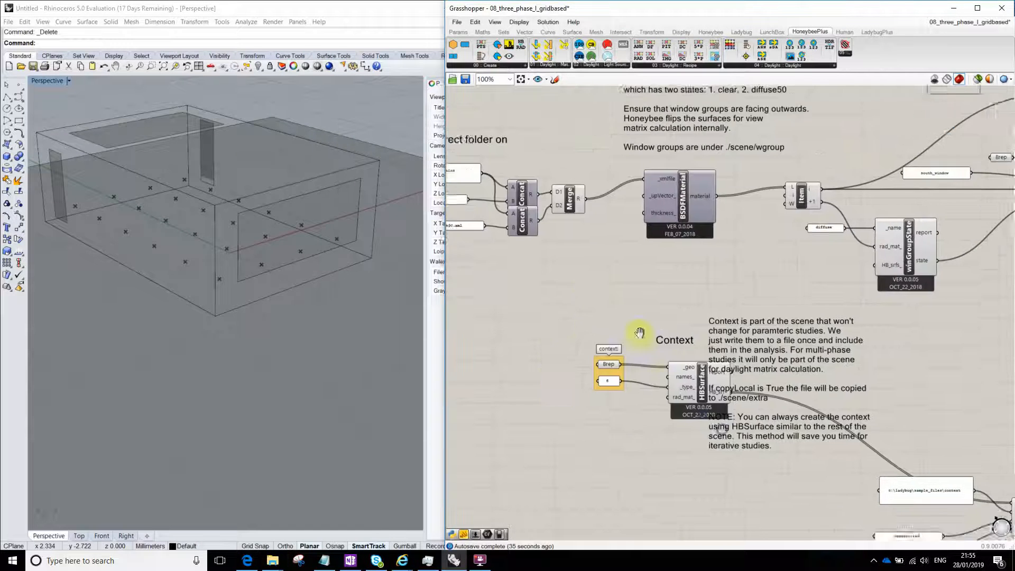
# Trace the XML file inputs through BSDFMaterial and inspect the Item's +1 output feeding the winGroupState
pyautogui.moveTo(641, 333); pyautogui.dragTo(757, 251, button='right')
pyautogui.click(757, 250)
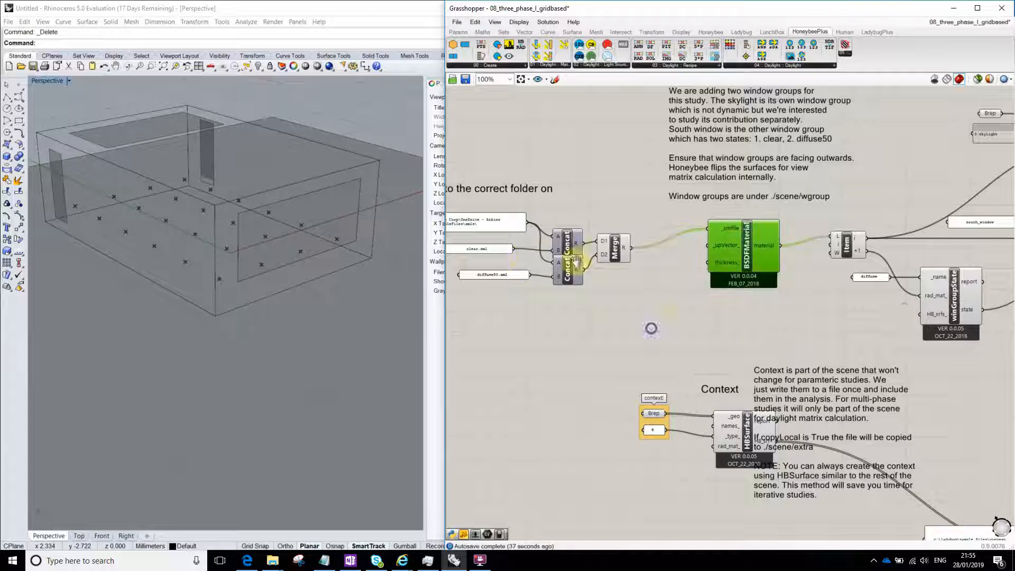
pyautogui.moveTo(597, 314); pyautogui.dragTo(681, 317, button='right')
pyautogui.scroll(2, 676, 322)
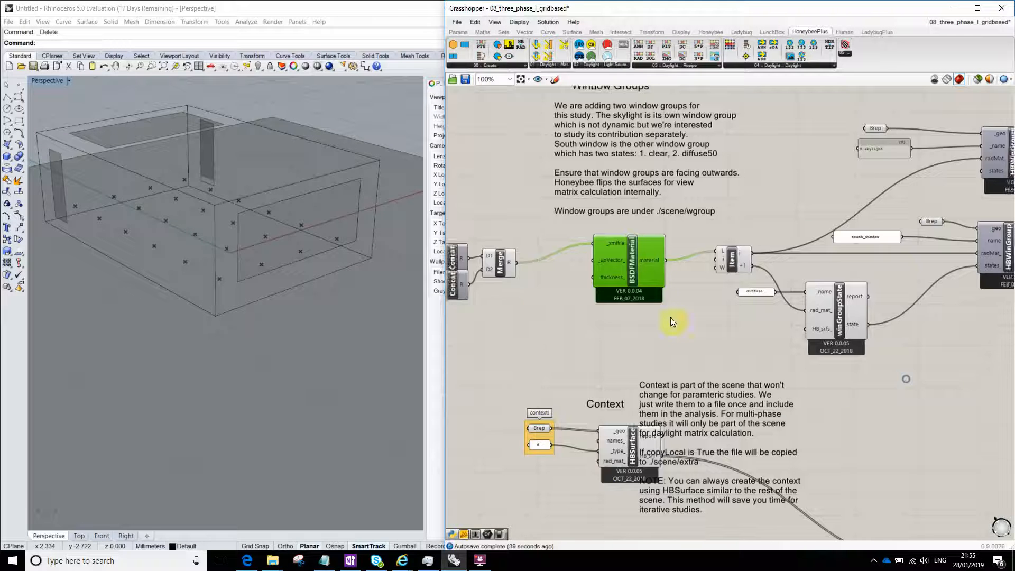
pyautogui.moveTo(668, 244)
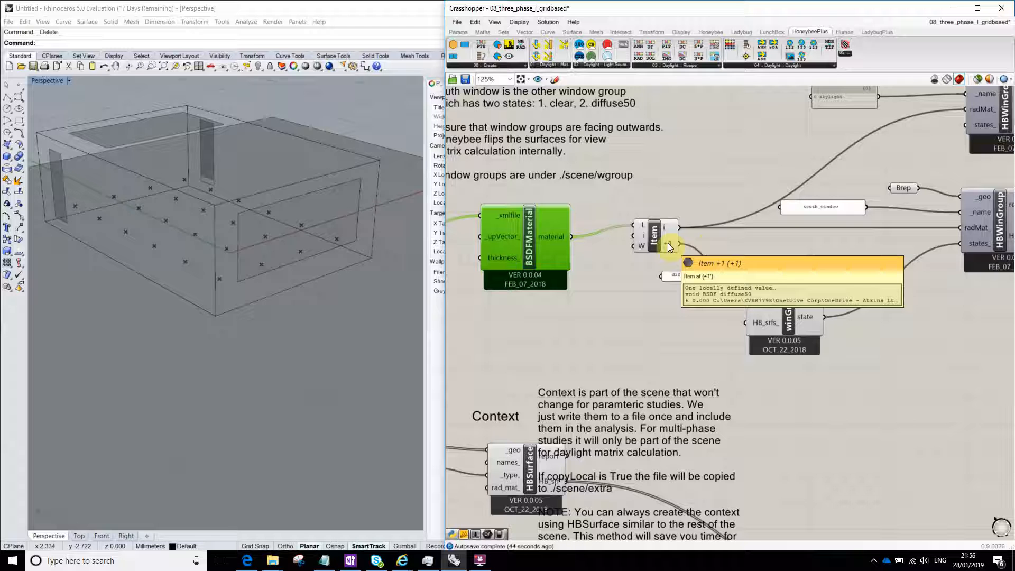
pyautogui.moveTo(640, 312); pyautogui.dragTo(577, 299, button='right')
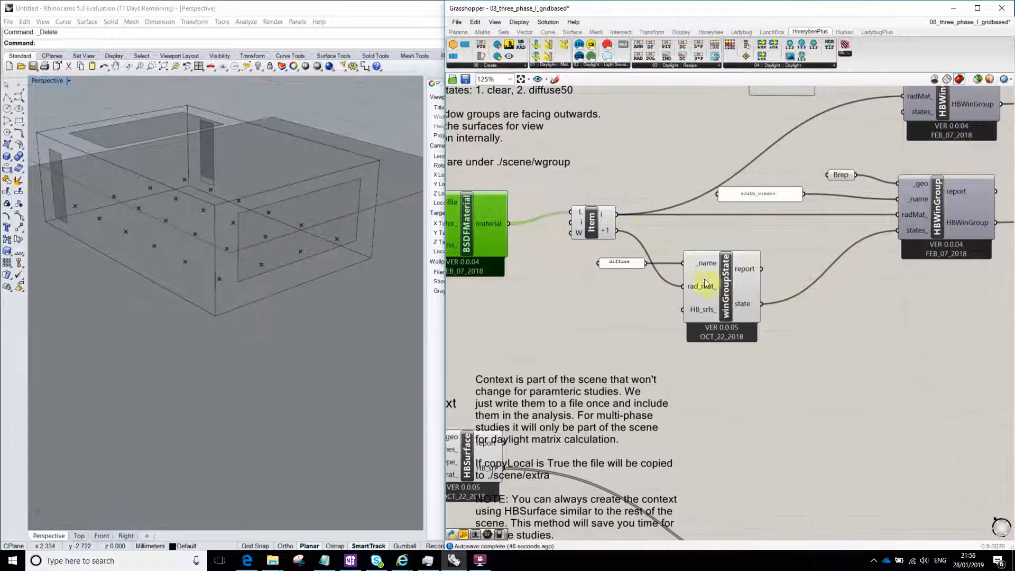
# Examine the radMat_ and states_ inputs of the south window's HBWinGroup and read the component's description
pyautogui.moveTo(845, 237); pyautogui.dragTo(790, 241, button='right')
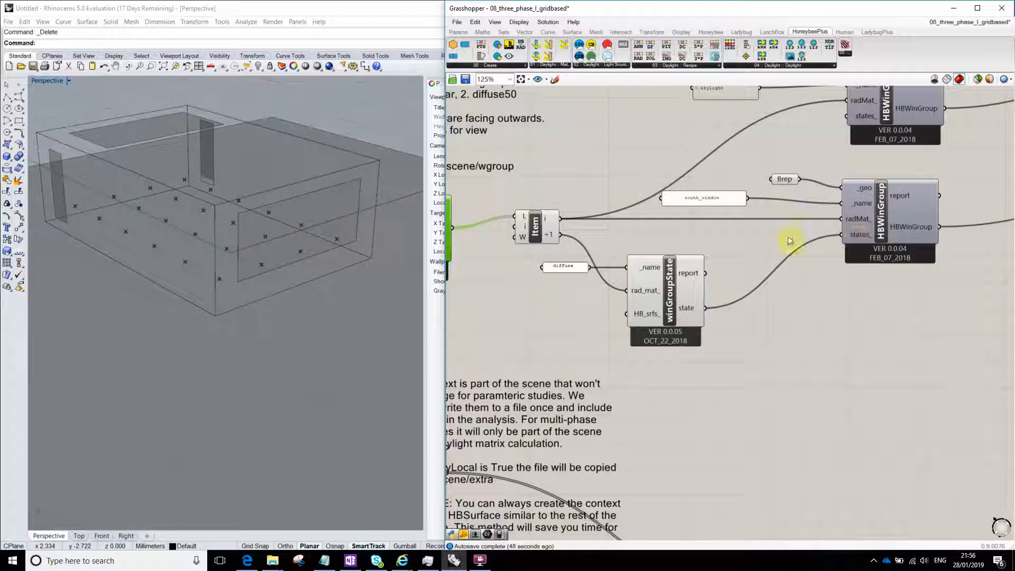
pyautogui.scroll(2, 865, 217)
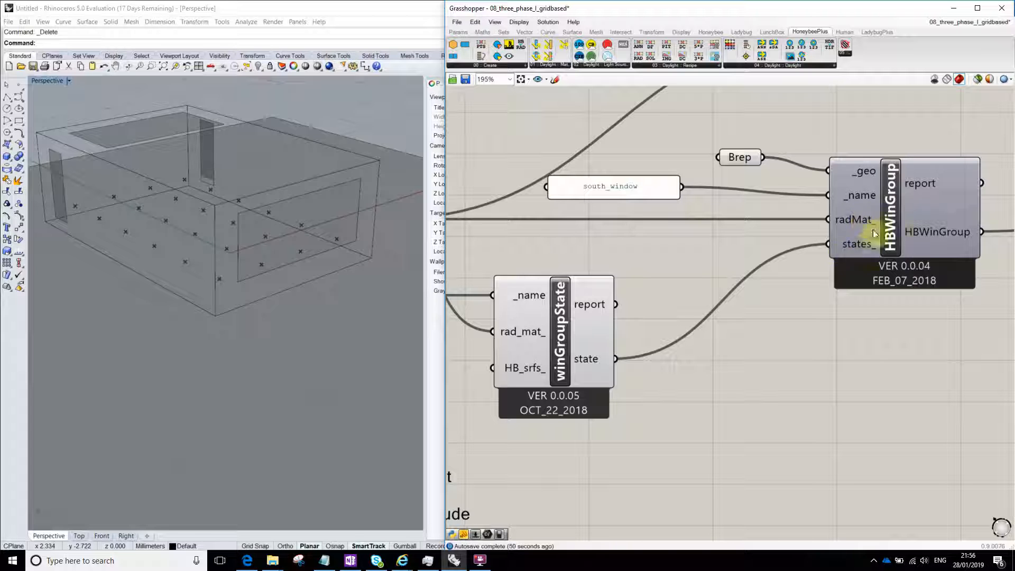
pyautogui.scroll(-2, 862, 248)
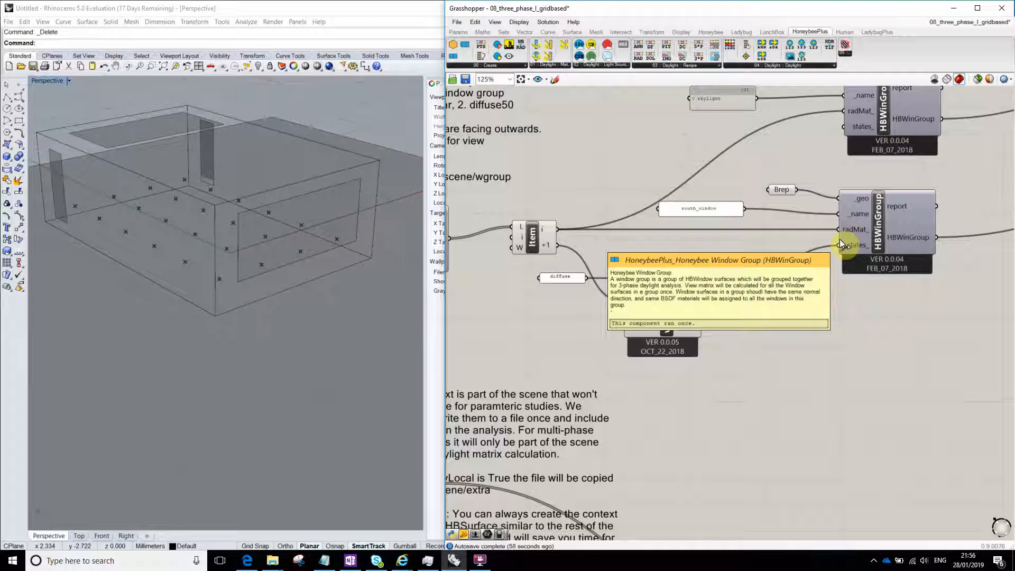
pyautogui.moveTo(778, 288); pyautogui.dragTo(791, 256, button='right')
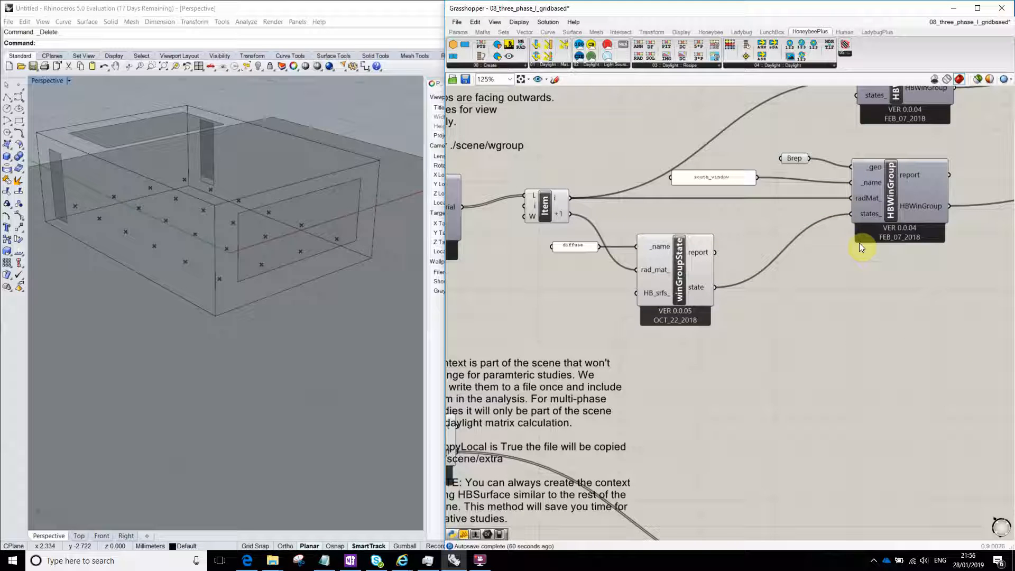
# Move the south_window name panel closer to the south window's HBWinGroup
pyautogui.moveTo(784, 284); pyautogui.dragTo(677, 262, button='right')
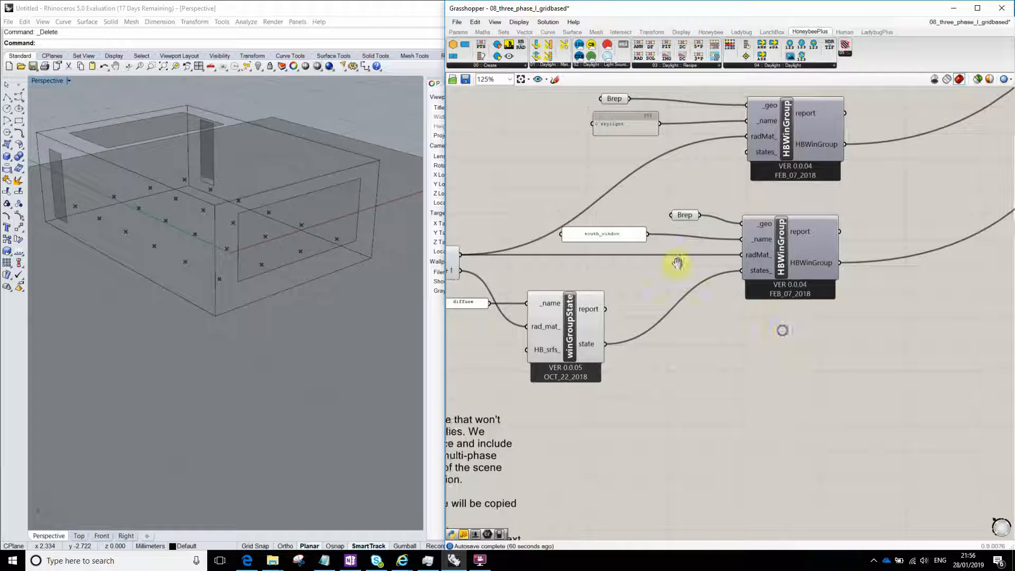
pyautogui.scroll(-4, 677, 263)
pyautogui.click(679, 257)
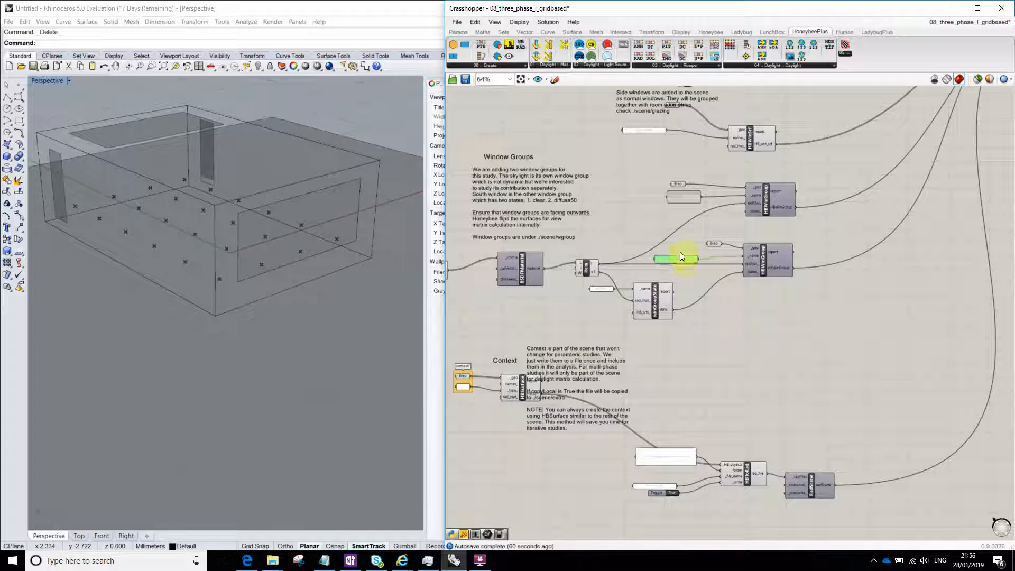
pyautogui.moveTo(684, 258); pyautogui.dragTo(708, 254)
pyautogui.click(854, 300)
# Shift the south window and skylight HBWinGroup components slightly away from their inputs
pyautogui.moveTo(290, 164); pyautogui.dragTo(164, 165, button='right')
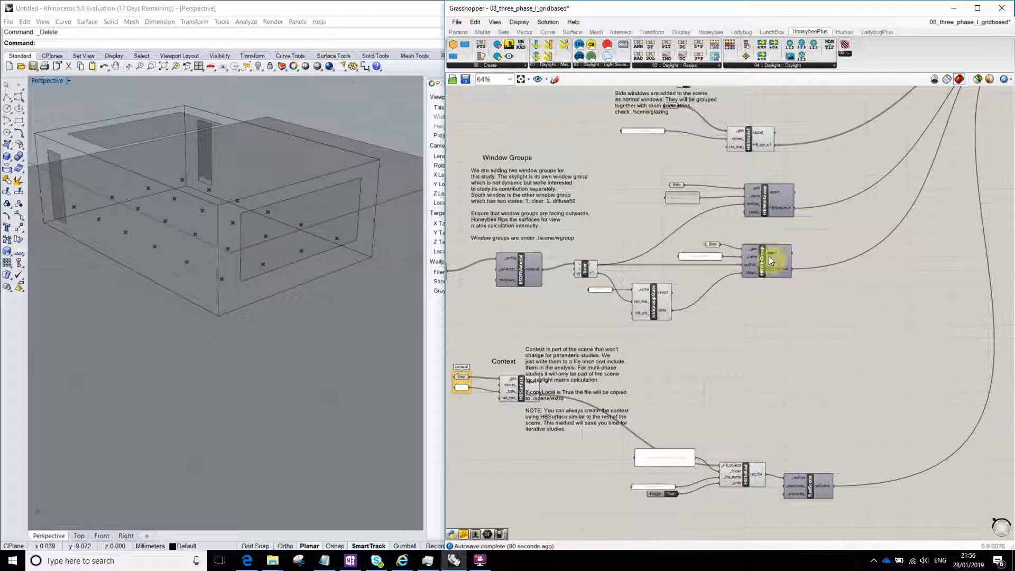
pyautogui.moveTo(769, 256); pyautogui.dragTo(774, 253)
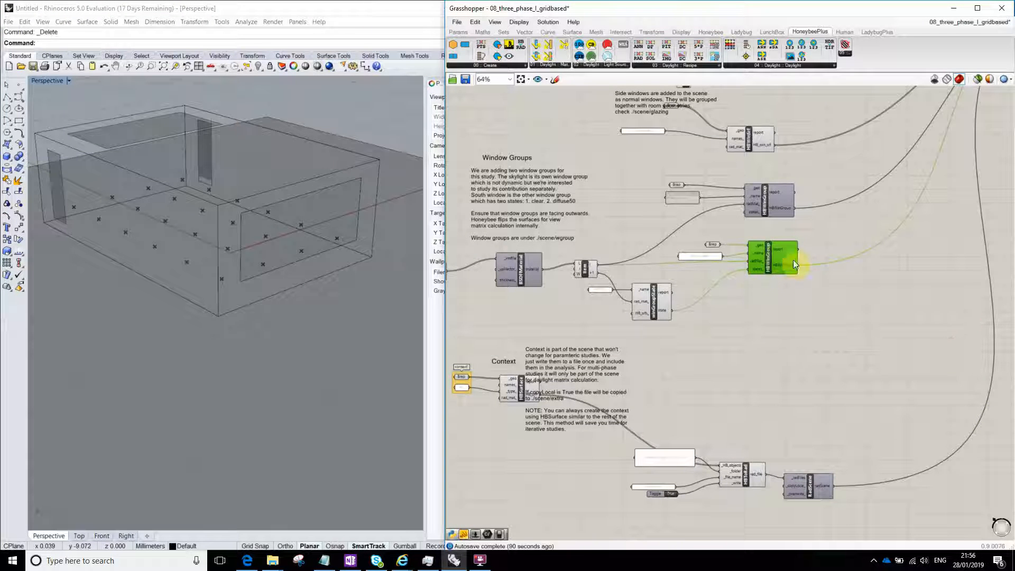
pyautogui.moveTo(765, 204); pyautogui.dragTo(780, 202)
pyautogui.click(770, 331)
# Review the geometry and context chains leading into the runRadiance component, its simulation notes and the result visualization section
pyautogui.moveTo(801, 301); pyautogui.dragTo(716, 320, button='right')
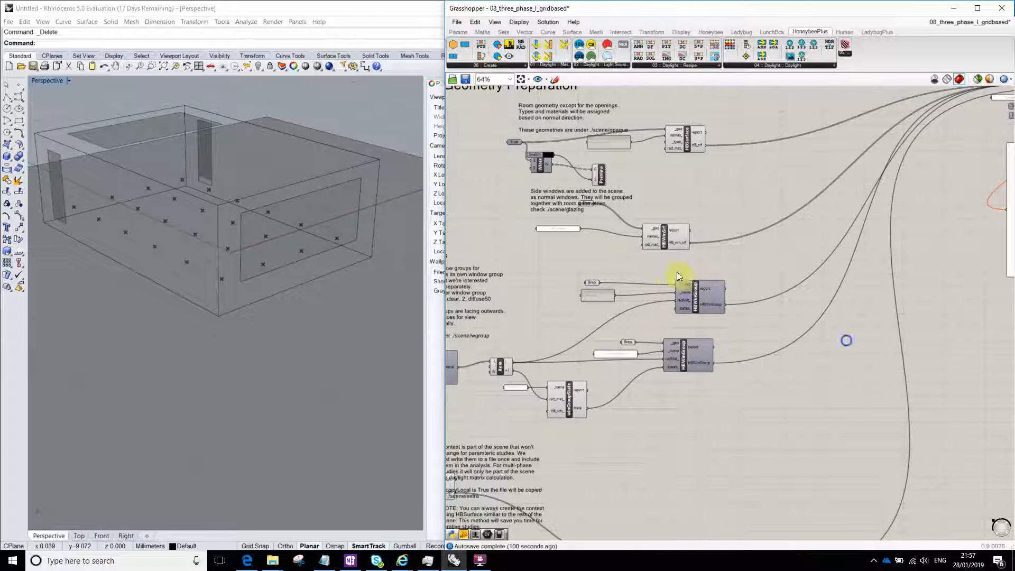
pyautogui.scroll(-4, 679, 276)
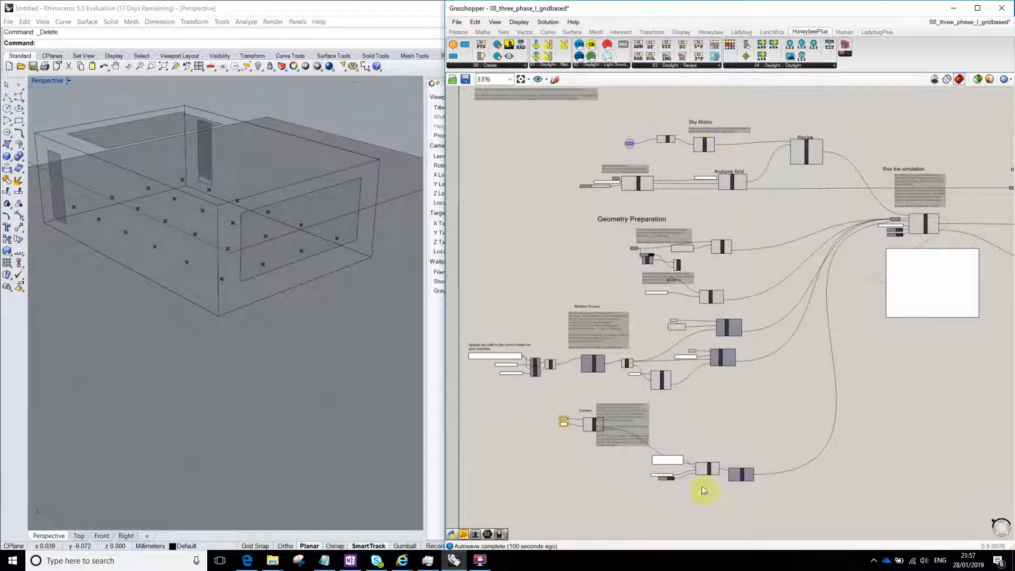
pyautogui.scroll(5, 716, 299)
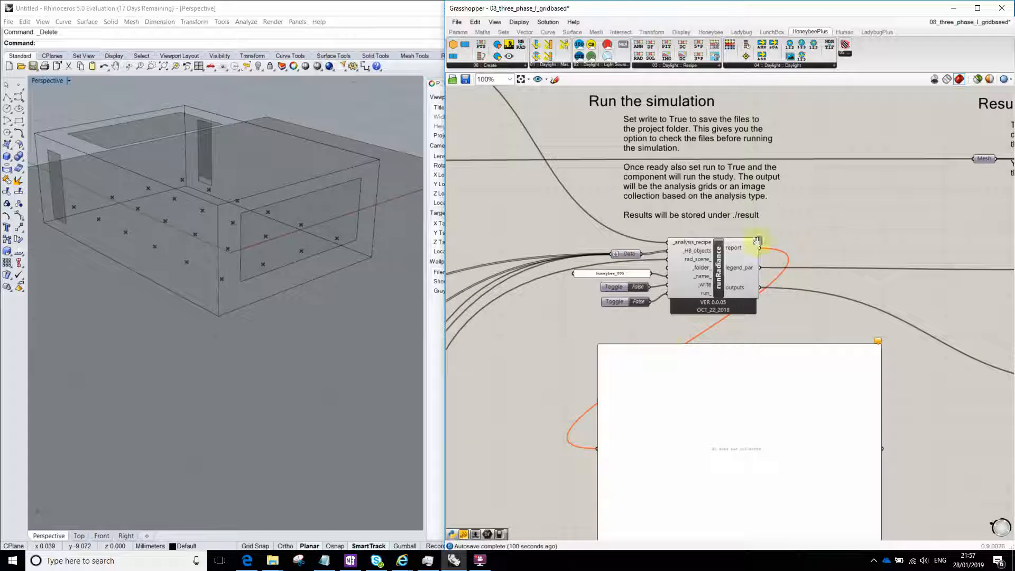
pyautogui.scroll(-4, 764, 218)
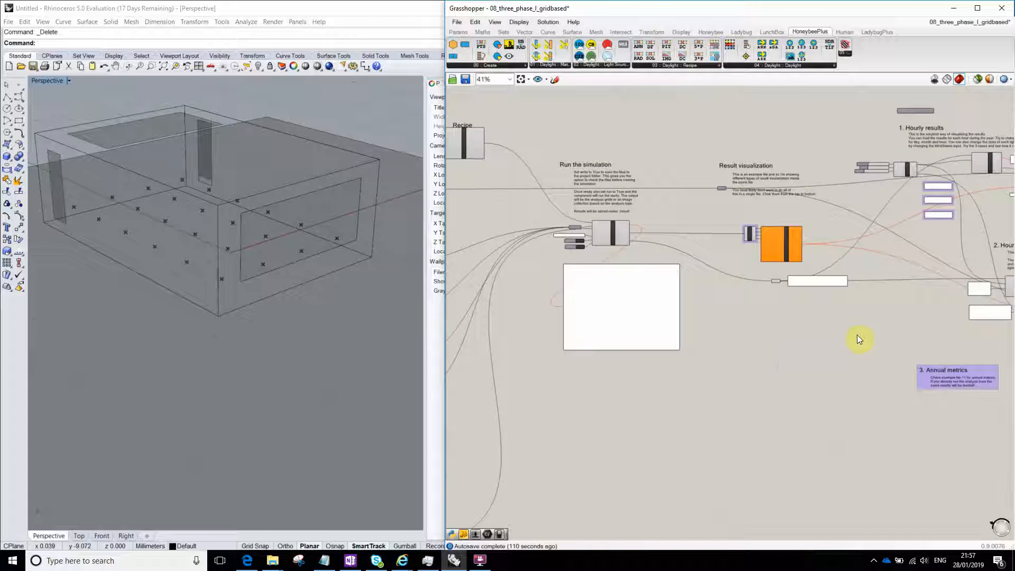
pyautogui.scroll(-3, 748, 339)
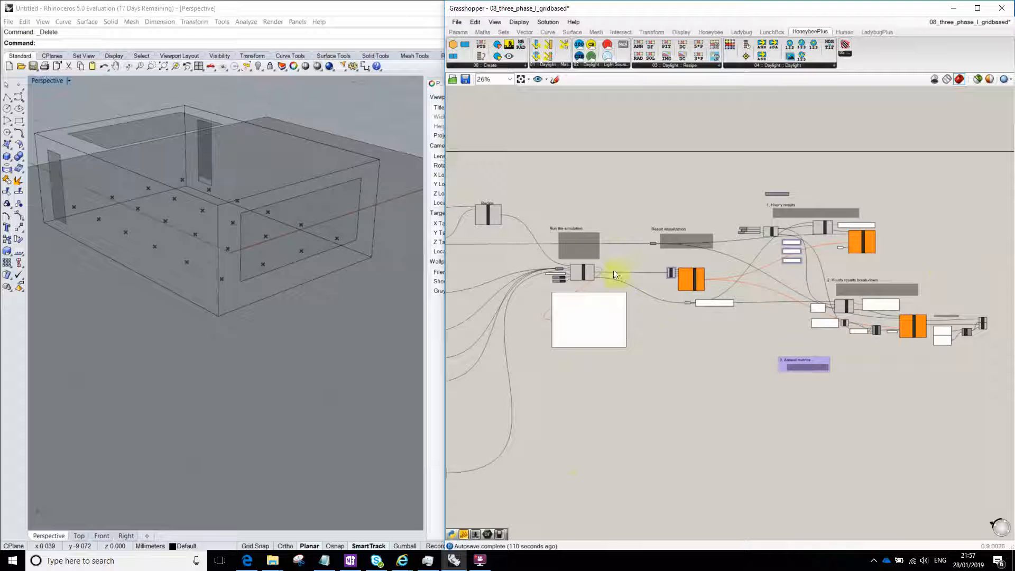